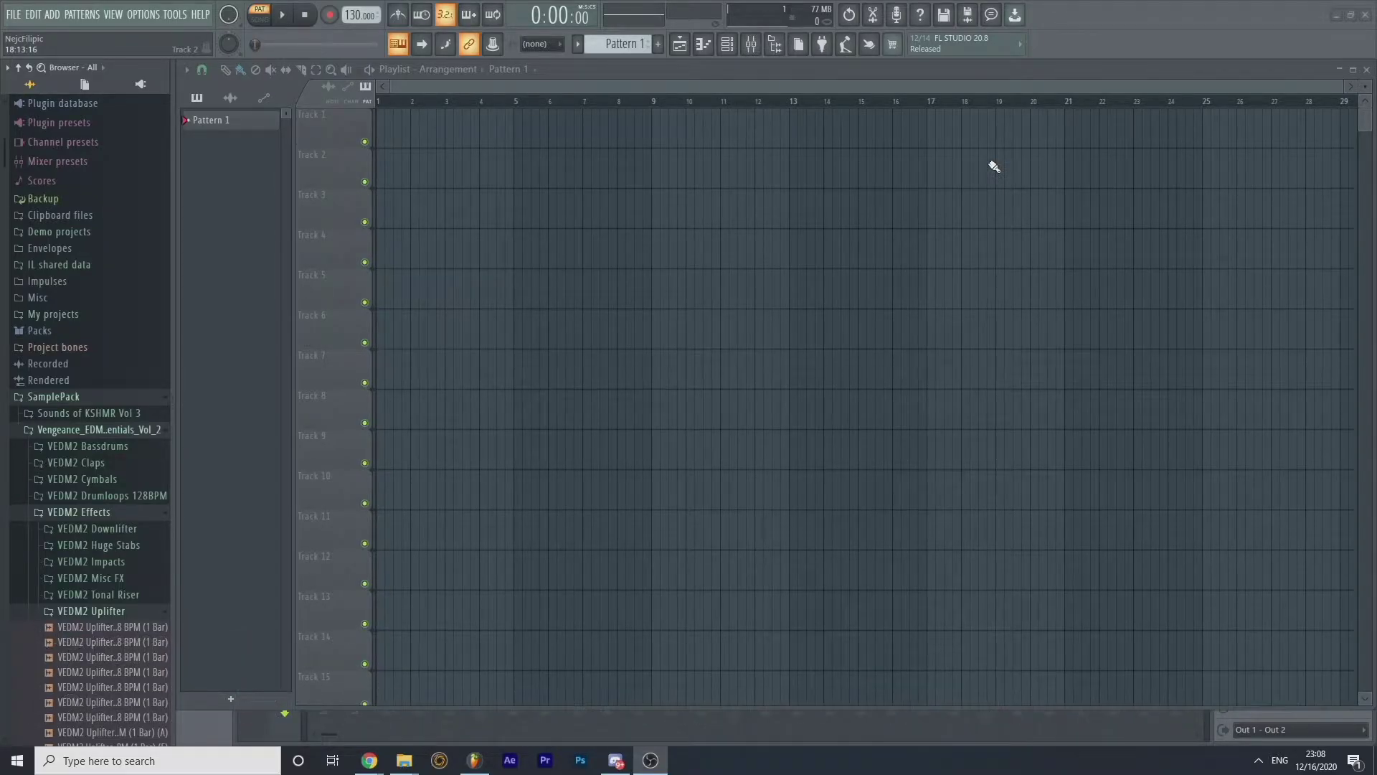
- Bring FL Studio forward and enlarge the empty playlist to show more tracks
{"action": "left_click", "coordinate": [983, 70]}
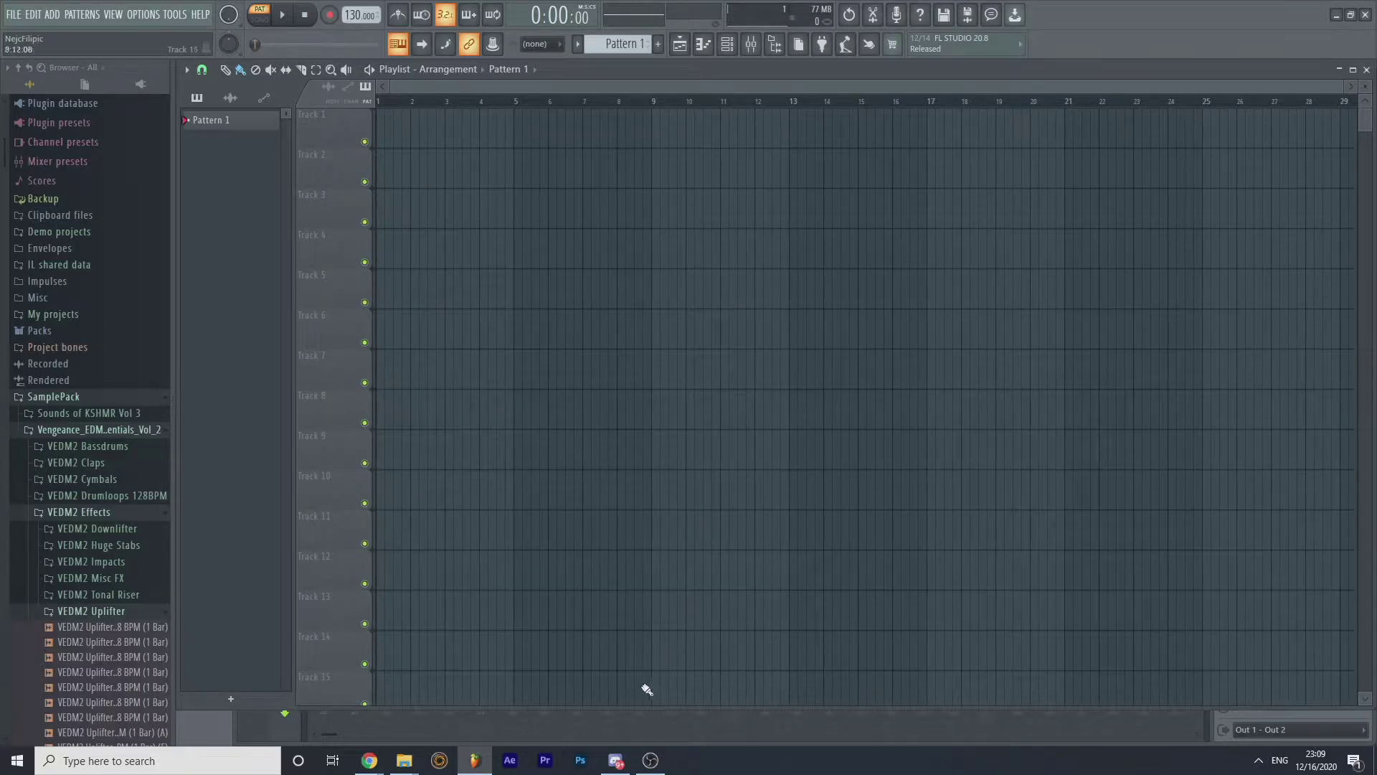
{"action": "left_click_drag", "start_coordinate": [636, 711], "coordinate": [625, 671]}
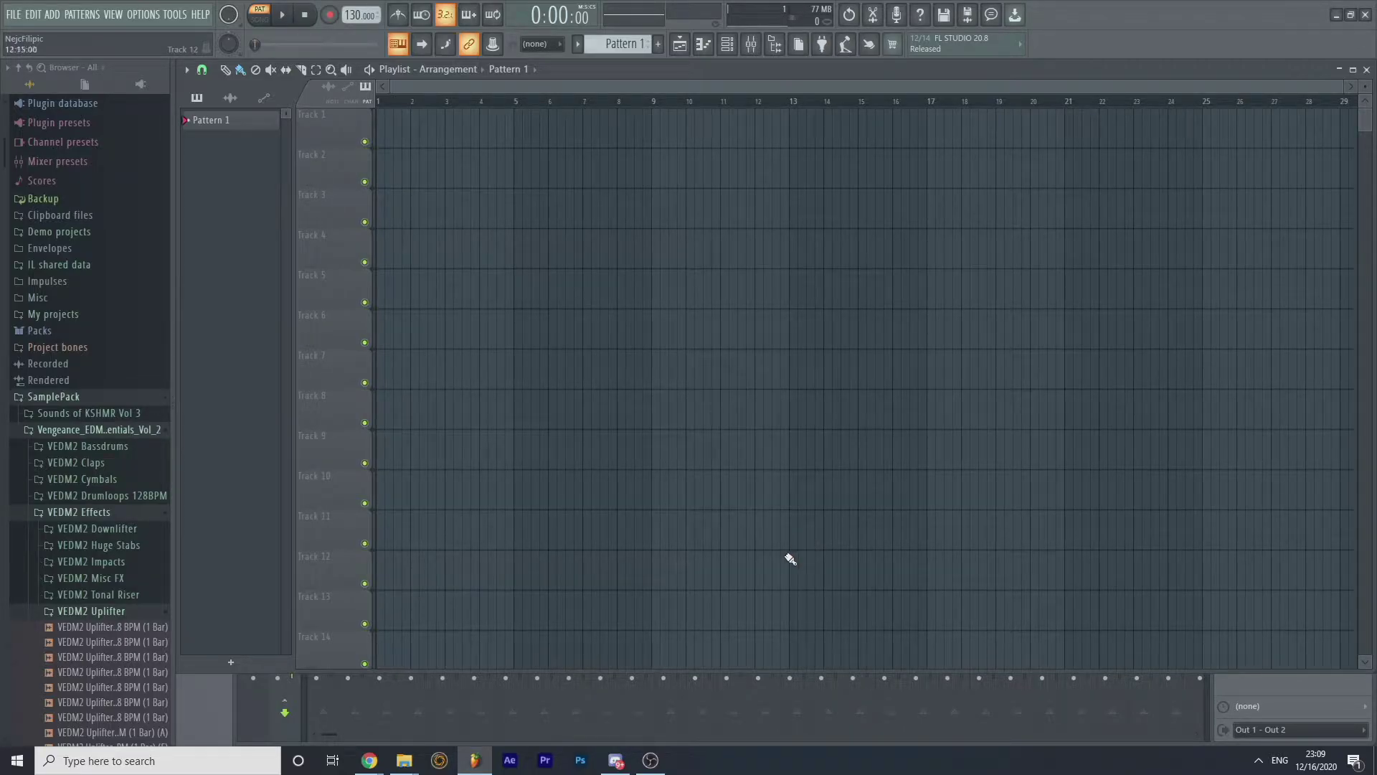
- Switch to the Tunebat 'yottabyte' search results and highlight the 61 results count
{"action": "mouse_move", "coordinate": [368, 764]}
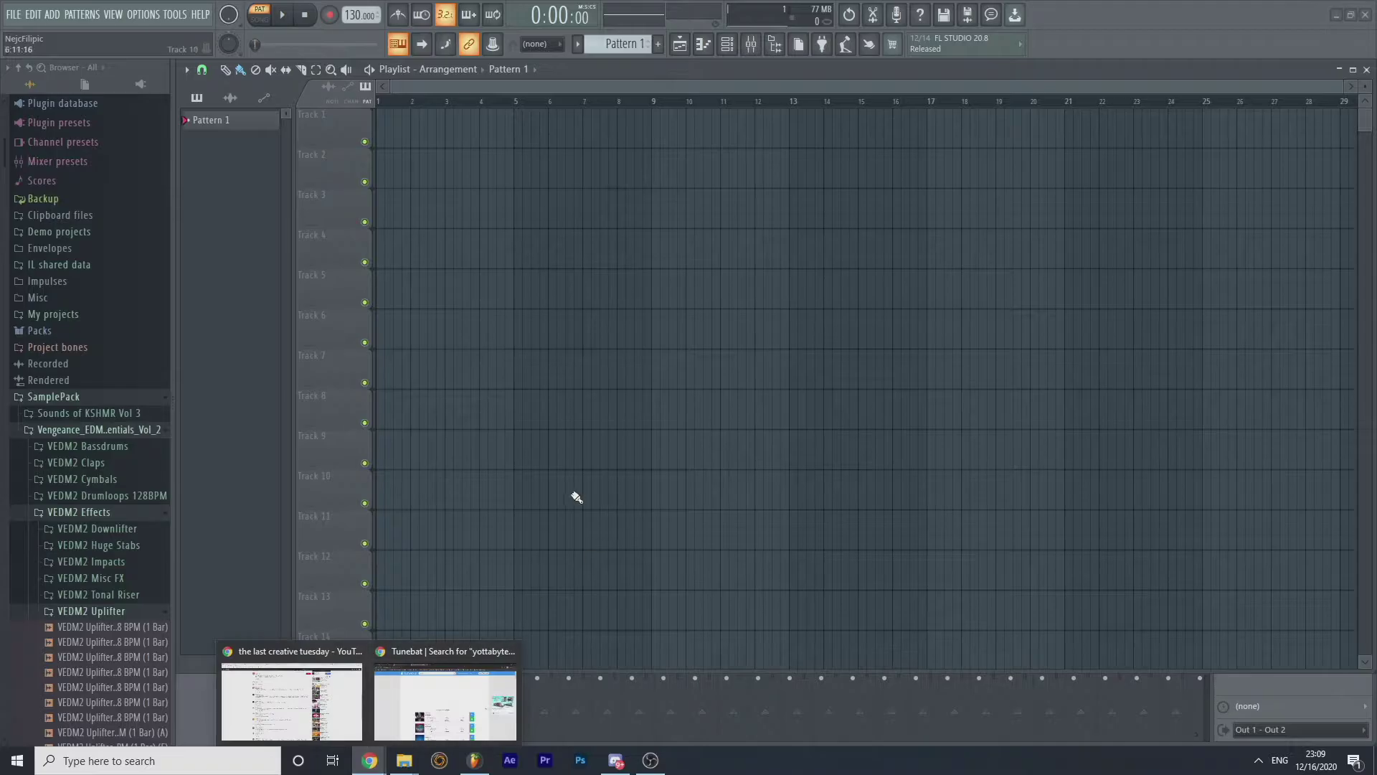
{"action": "left_click", "coordinate": [444, 699]}
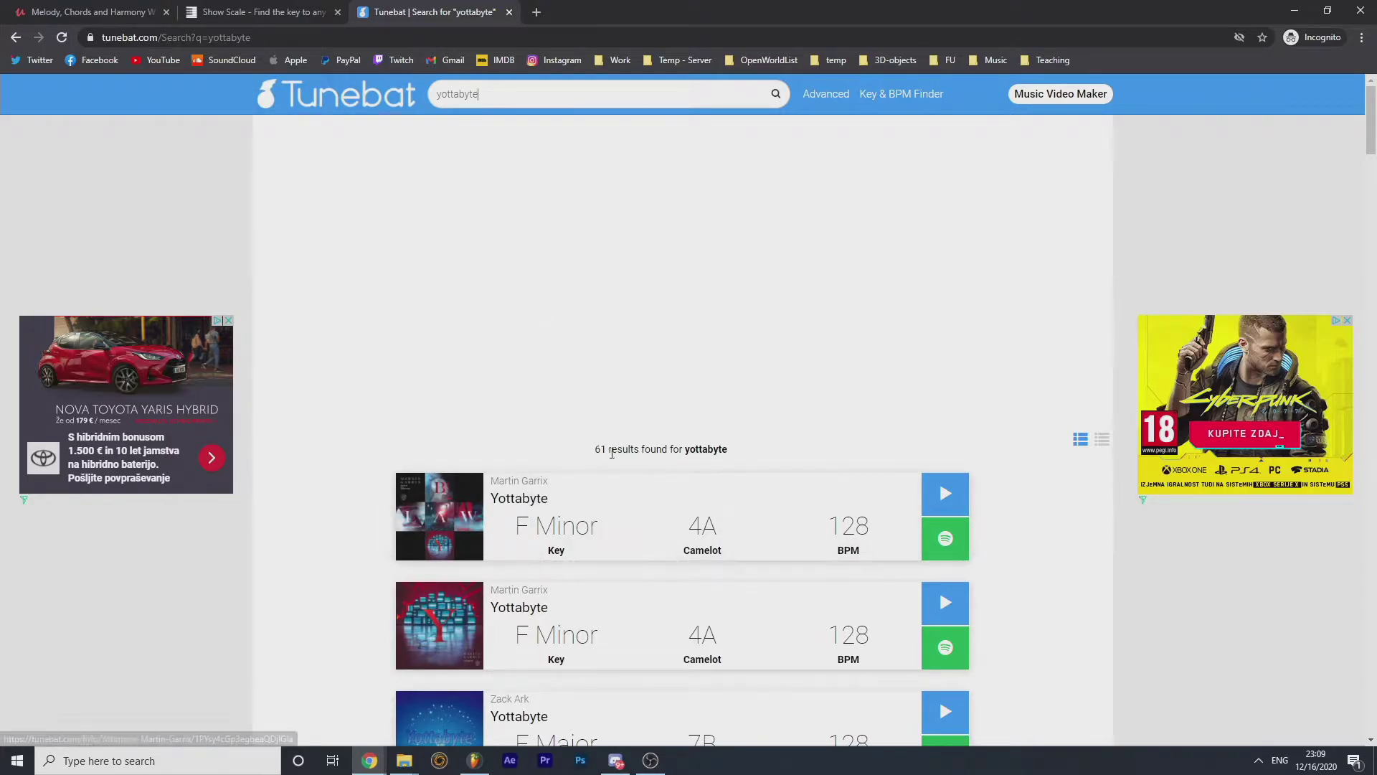
{"action": "left_click_drag", "start_coordinate": [600, 450], "coordinate": [696, 449]}
{"action": "left_click", "coordinate": [724, 450]}
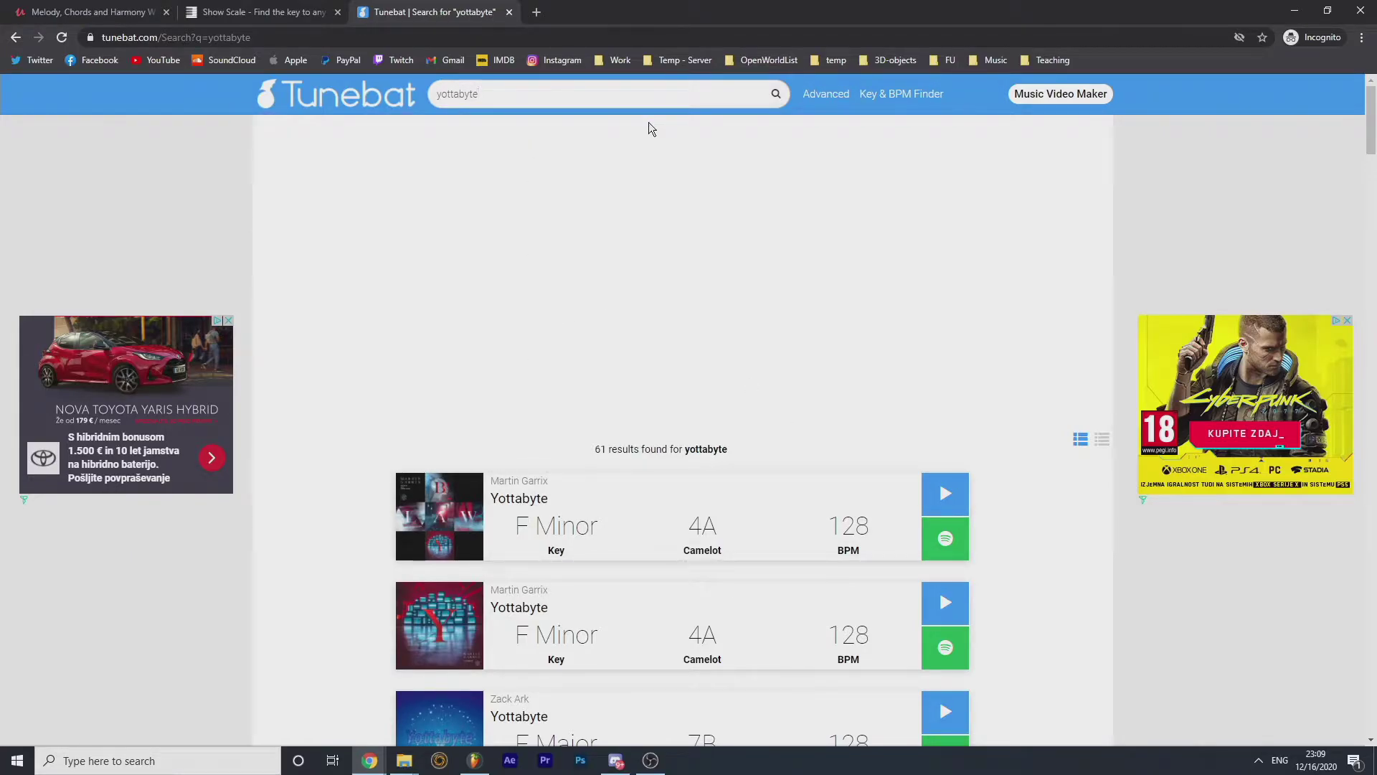
- Point out the Udemy course's title, €19.99 price, full lifetime access and 3.5 hours of video
{"action": "left_click", "coordinate": [57, 11]}
{"action": "scroll", "coordinate": [278, 203], "scroll_direction": "up", "scroll_amount": 3}
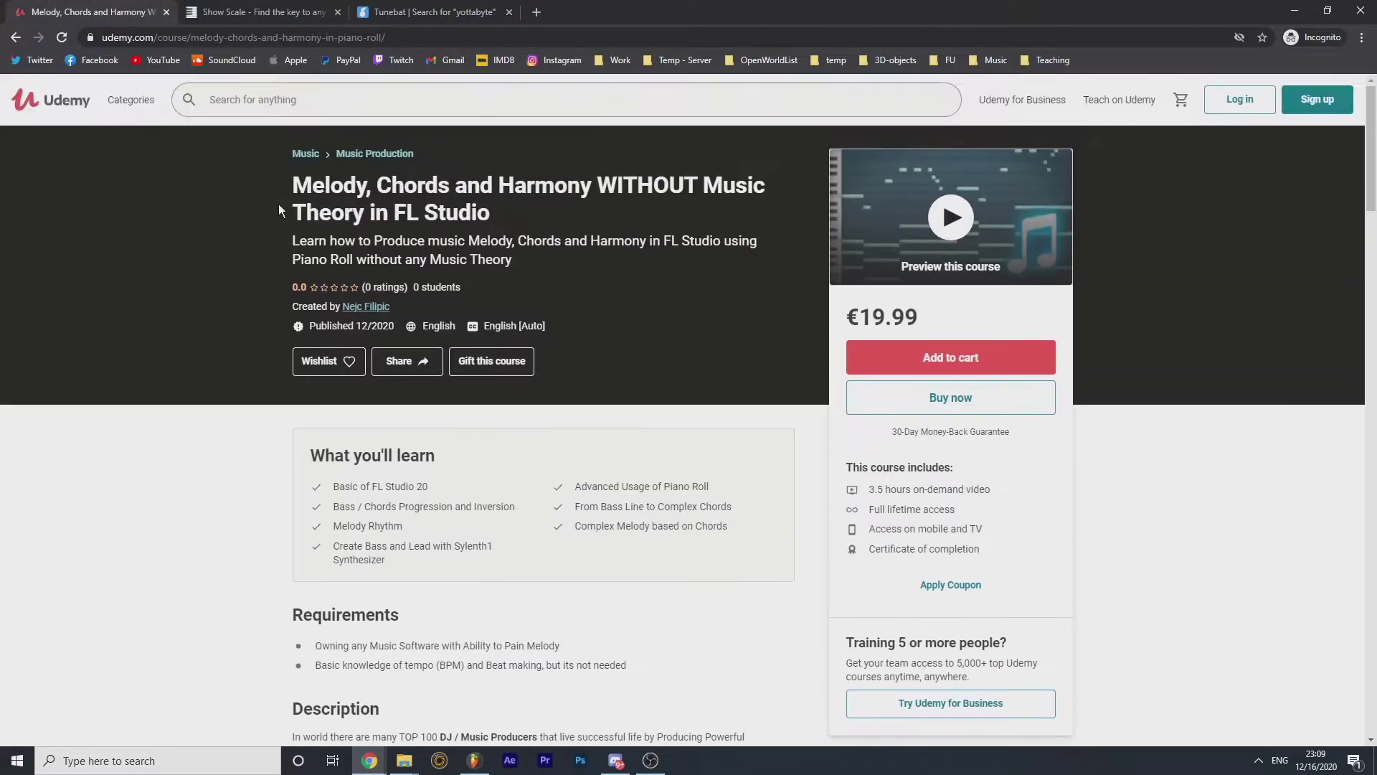
{"action": "mouse_move", "coordinate": [291, 187]}
{"action": "left_mouse_down"}
{"action": "mouse_move", "coordinate": [507, 207]}
{"action": "mouse_move", "coordinate": [291, 186]}
{"action": "left_mouse_up"}
{"action": "left_click", "coordinate": [485, 210]}
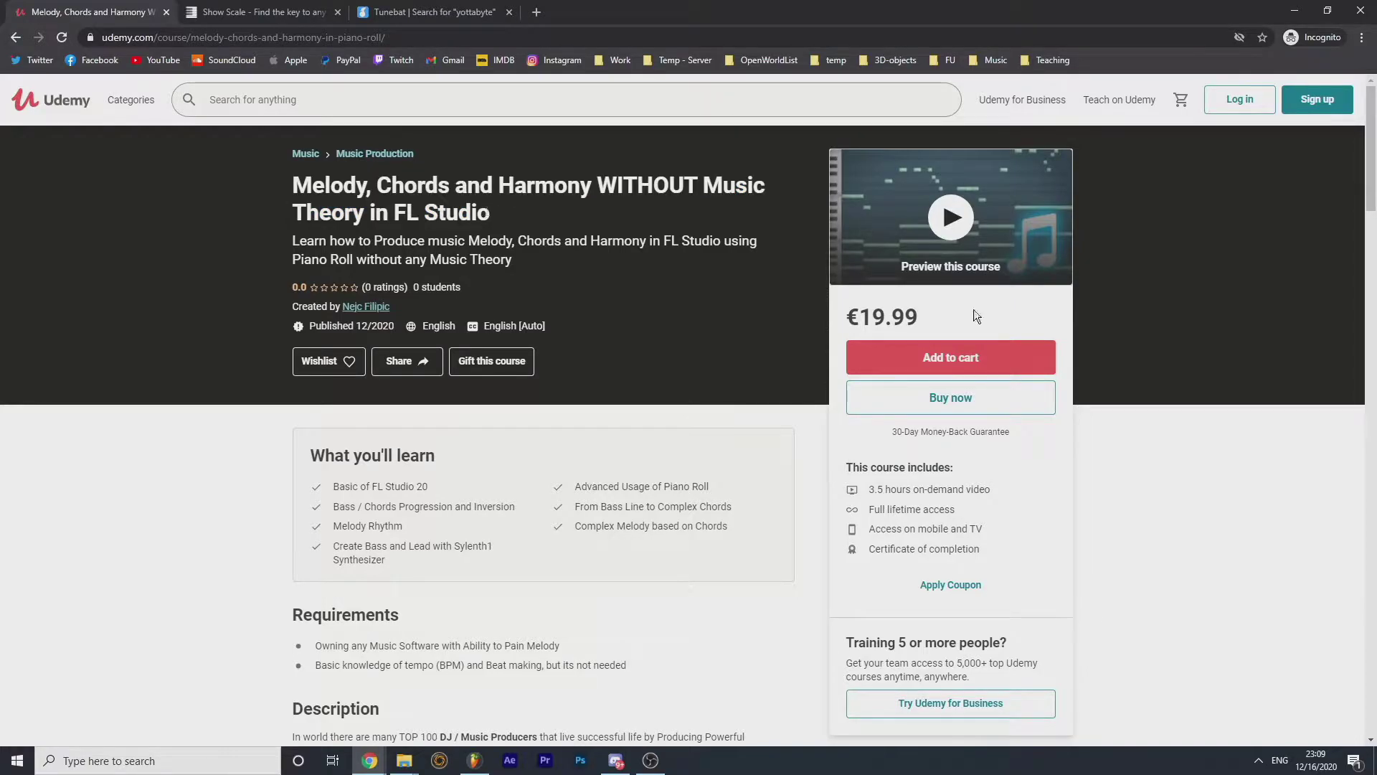
{"action": "double_click", "coordinate": [885, 310]}
{"action": "left_click", "coordinate": [942, 551]}
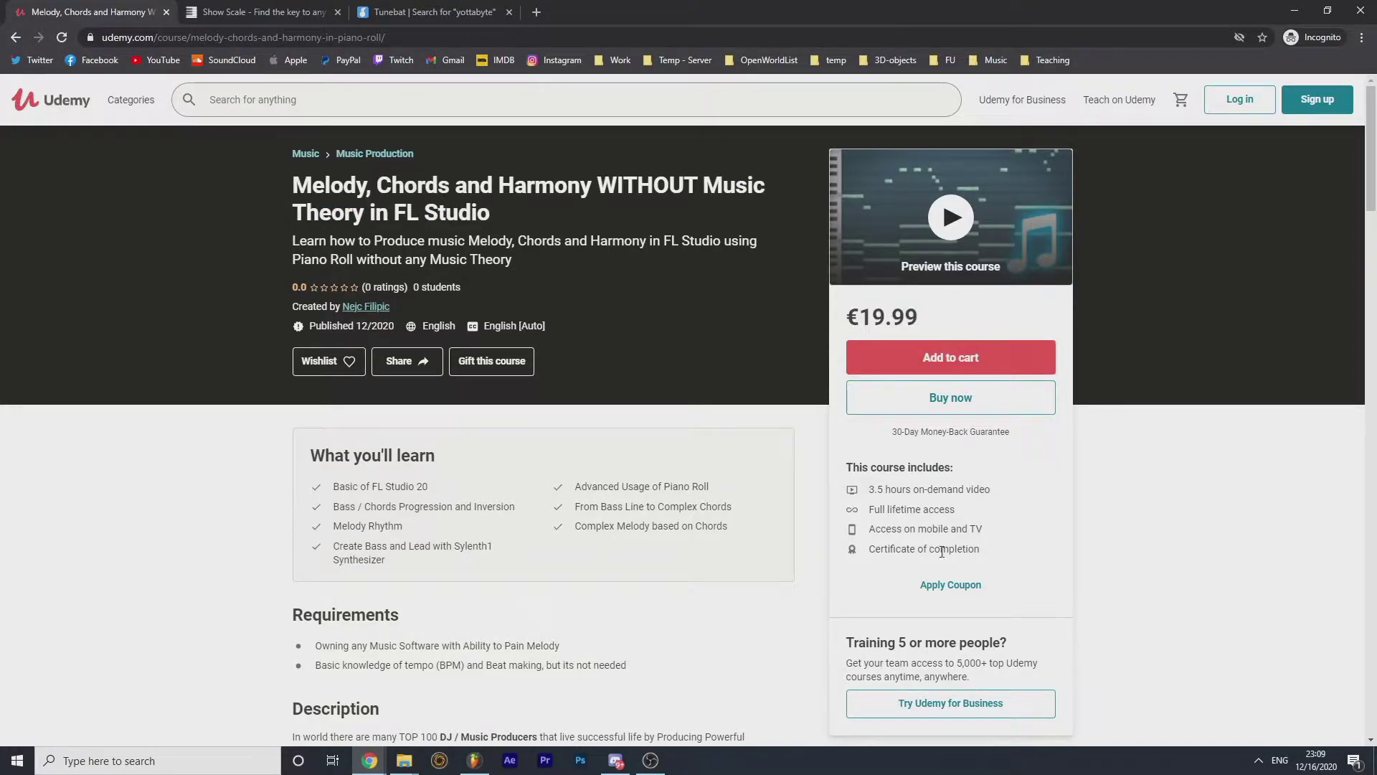
{"action": "left_click_drag", "start_coordinate": [986, 515], "coordinate": [864, 516]}
{"action": "left_click", "coordinate": [984, 515]}
{"action": "triple_click", "coordinate": [972, 486]}
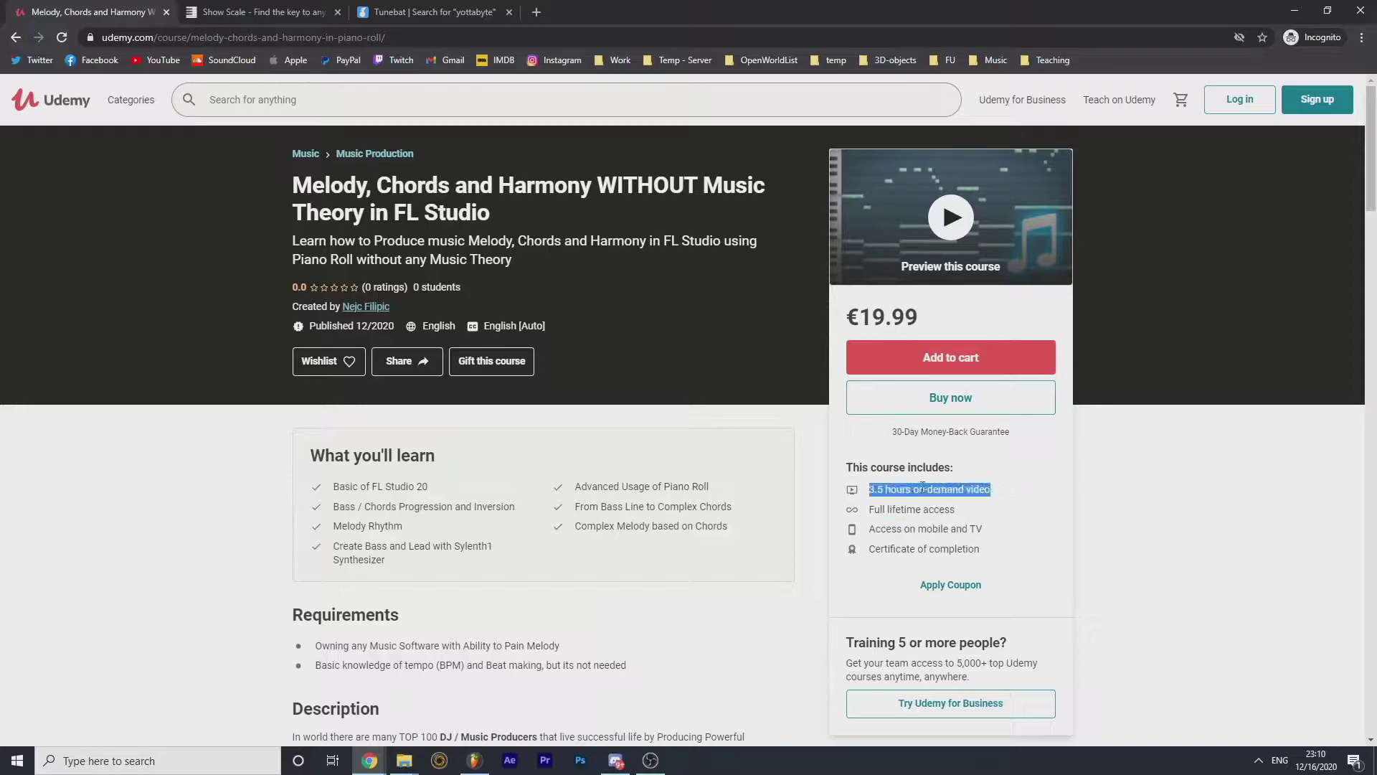
{"action": "left_click", "coordinate": [973, 486]}
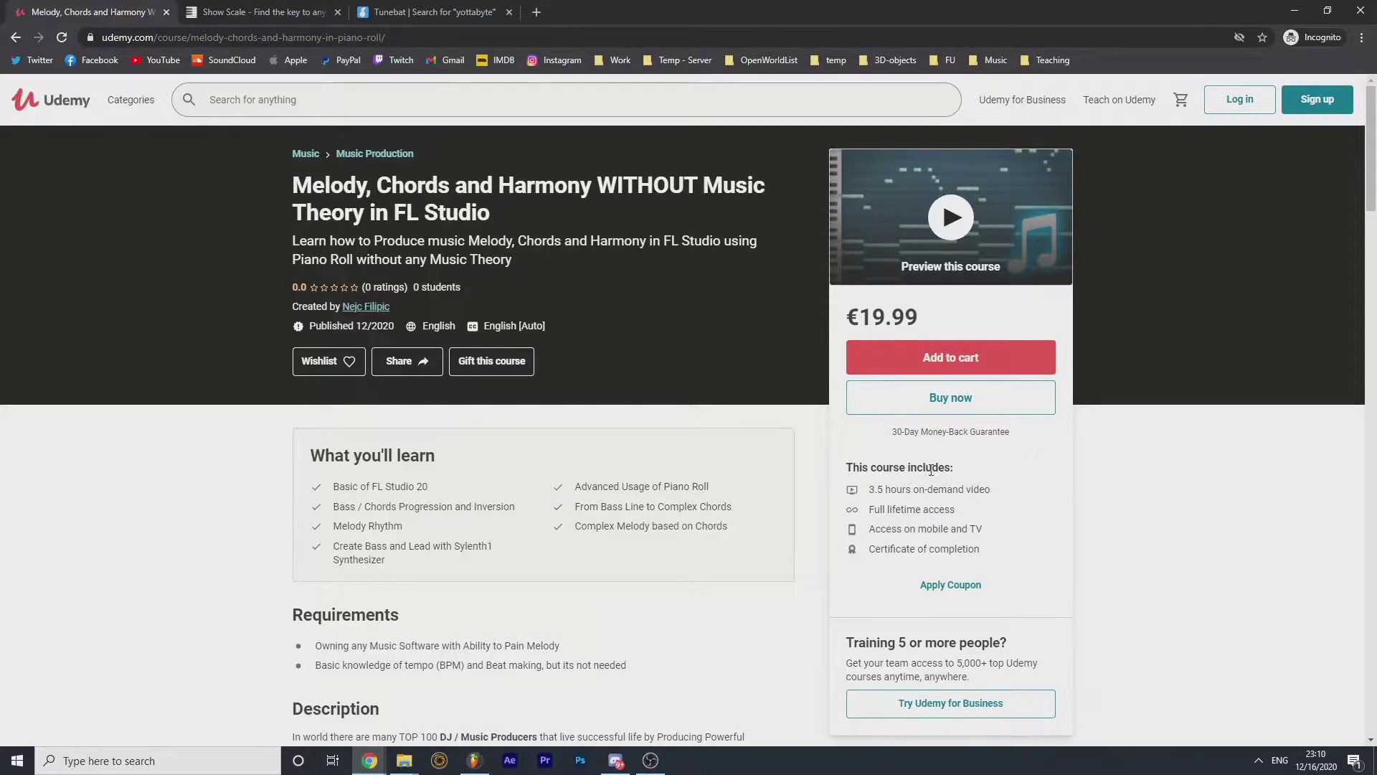
- Open the second Yottabyte result on Tunebat and highlight its F Minor key
{"action": "left_click", "coordinate": [401, 12]}
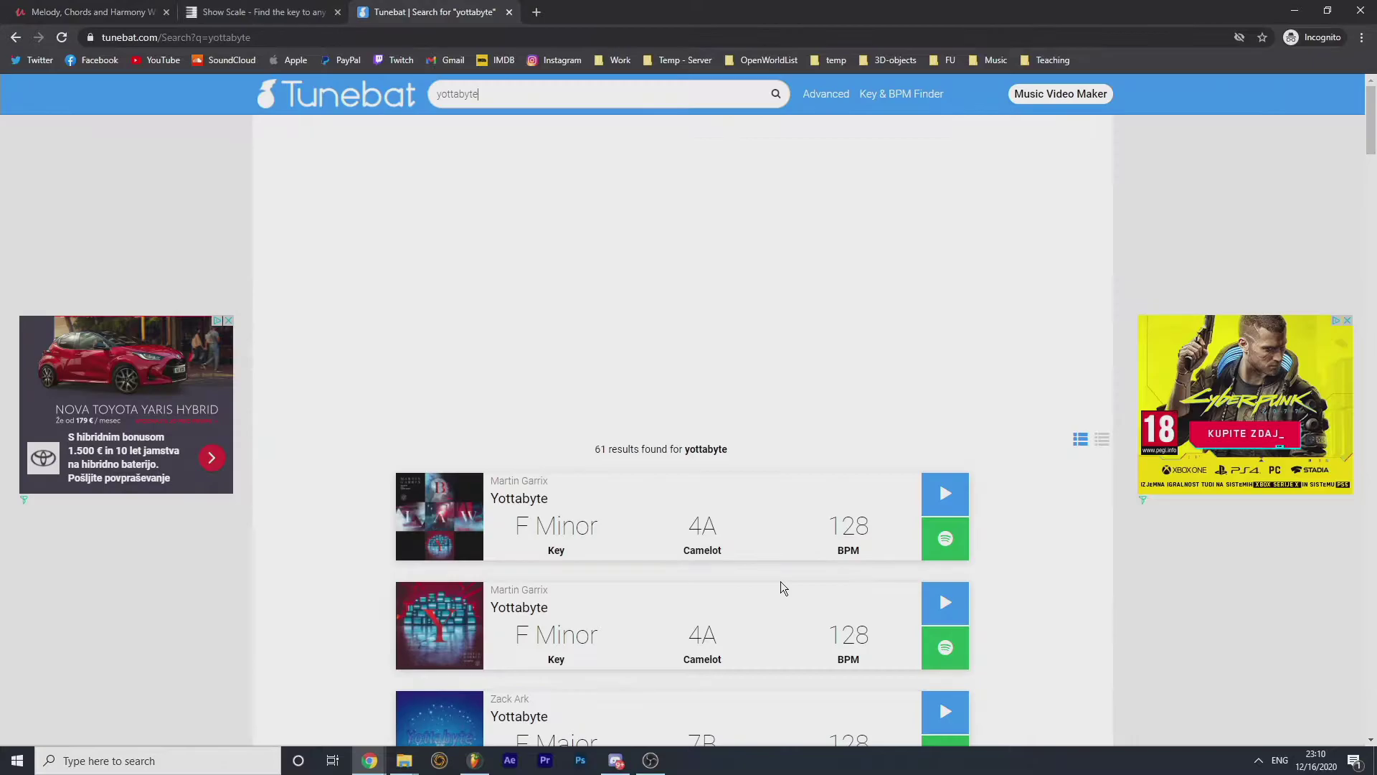
{"action": "left_click", "coordinate": [692, 626]}
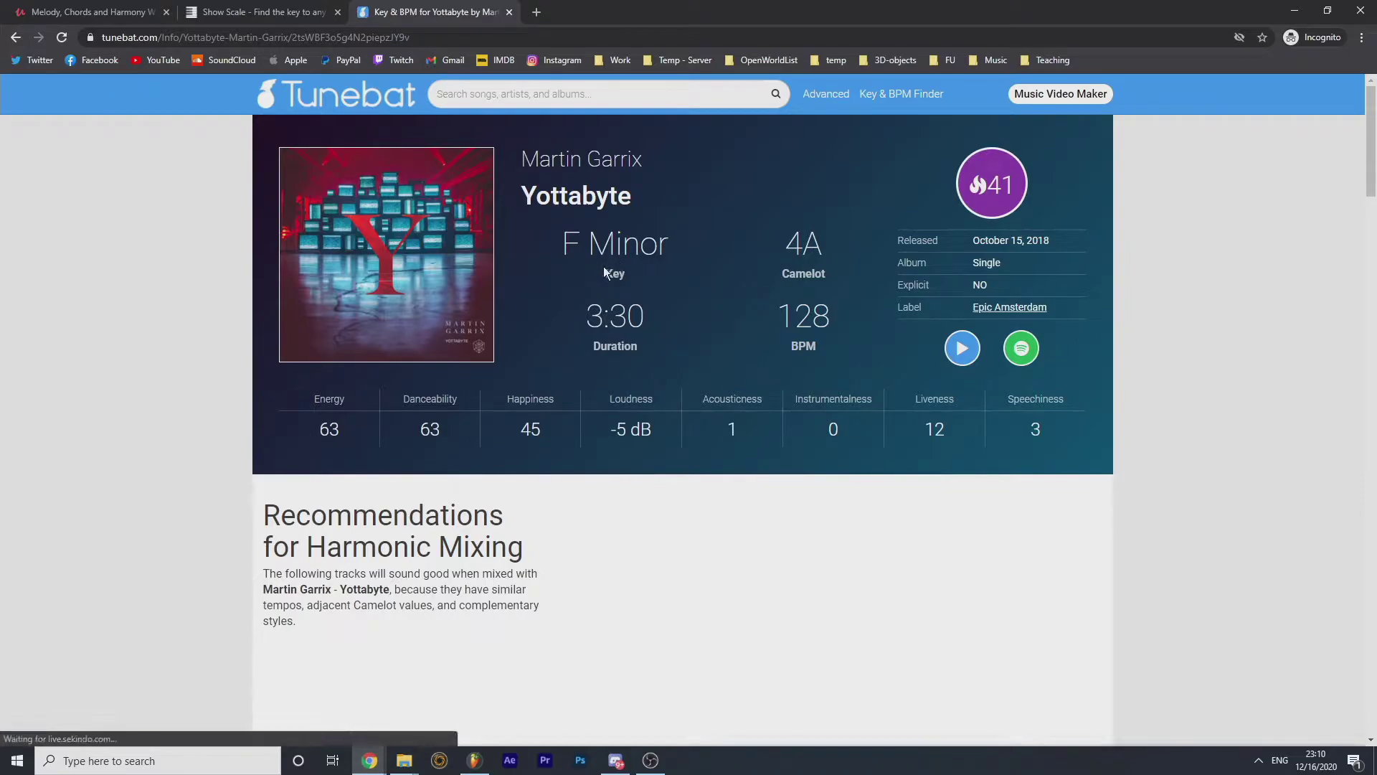
{"action": "double_click", "coordinate": [615, 273]}
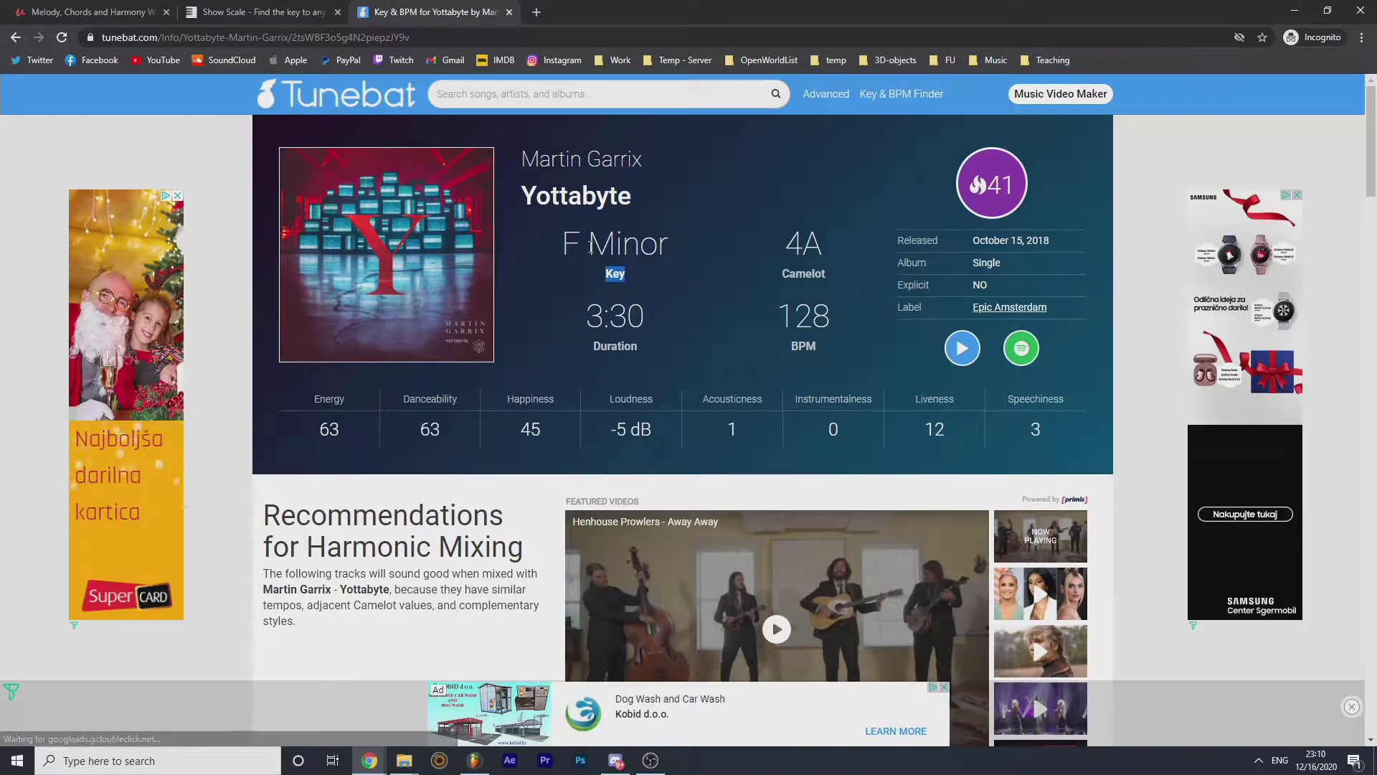
{"action": "left_click_drag", "start_coordinate": [580, 243], "coordinate": [664, 244]}
{"action": "left_click", "coordinate": [663, 244]}
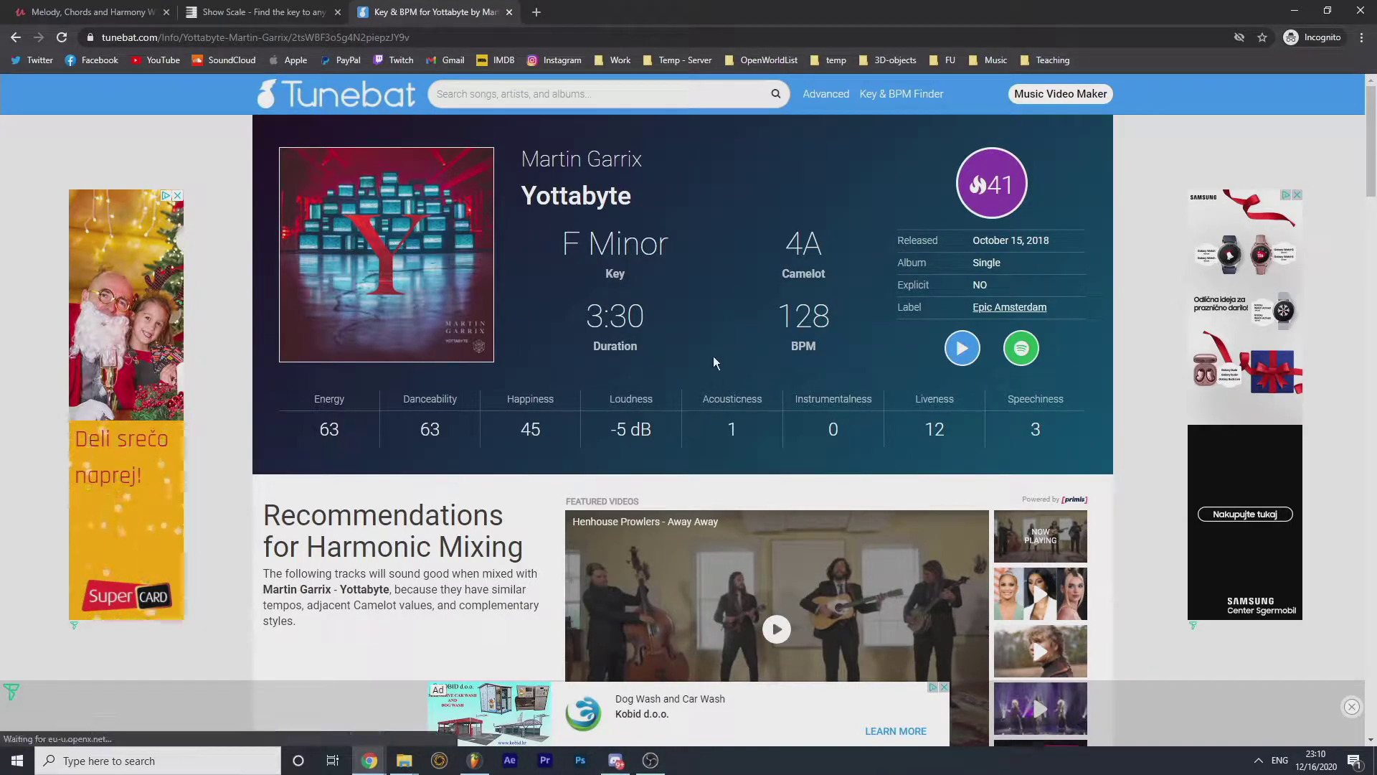
{"action": "double_click", "coordinate": [612, 275]}
{"action": "left_click", "coordinate": [614, 275]}
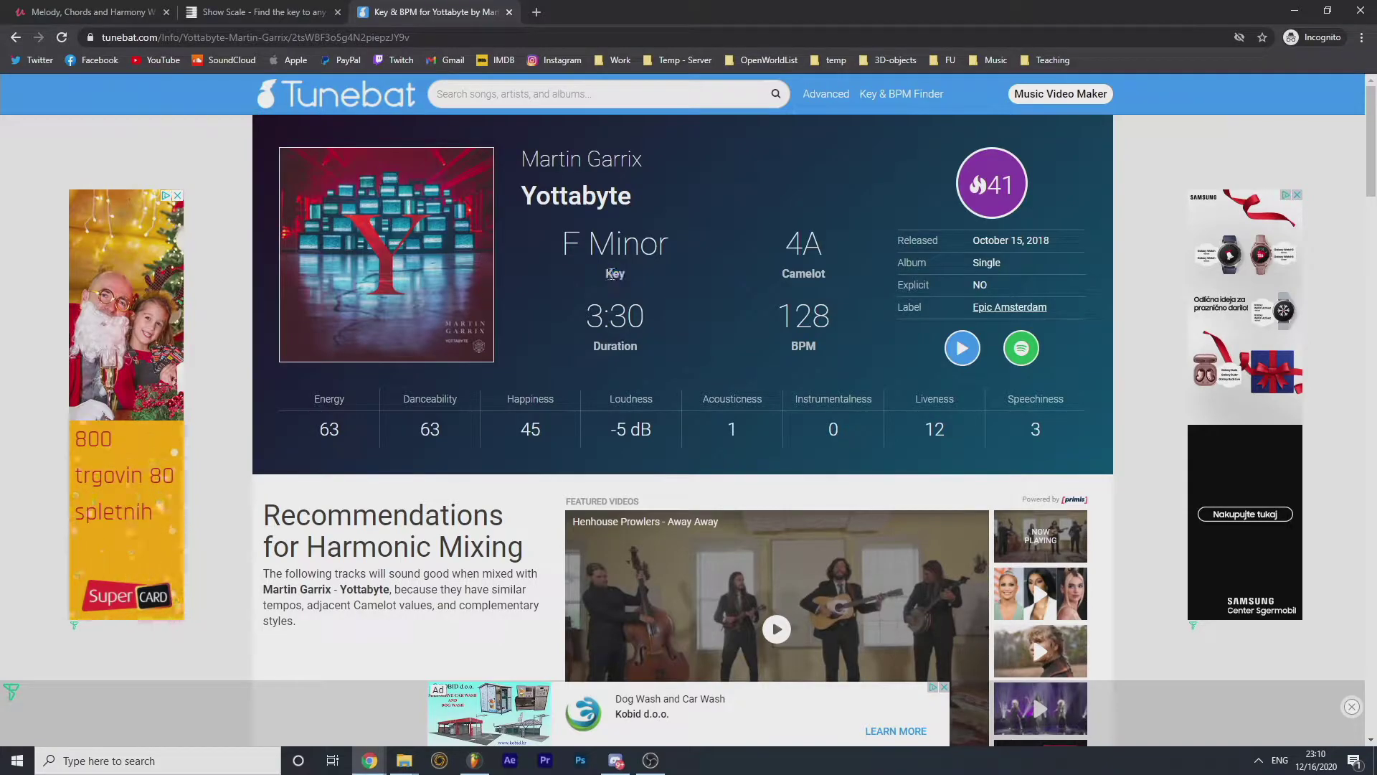
{"action": "double_click", "coordinate": [621, 272]}
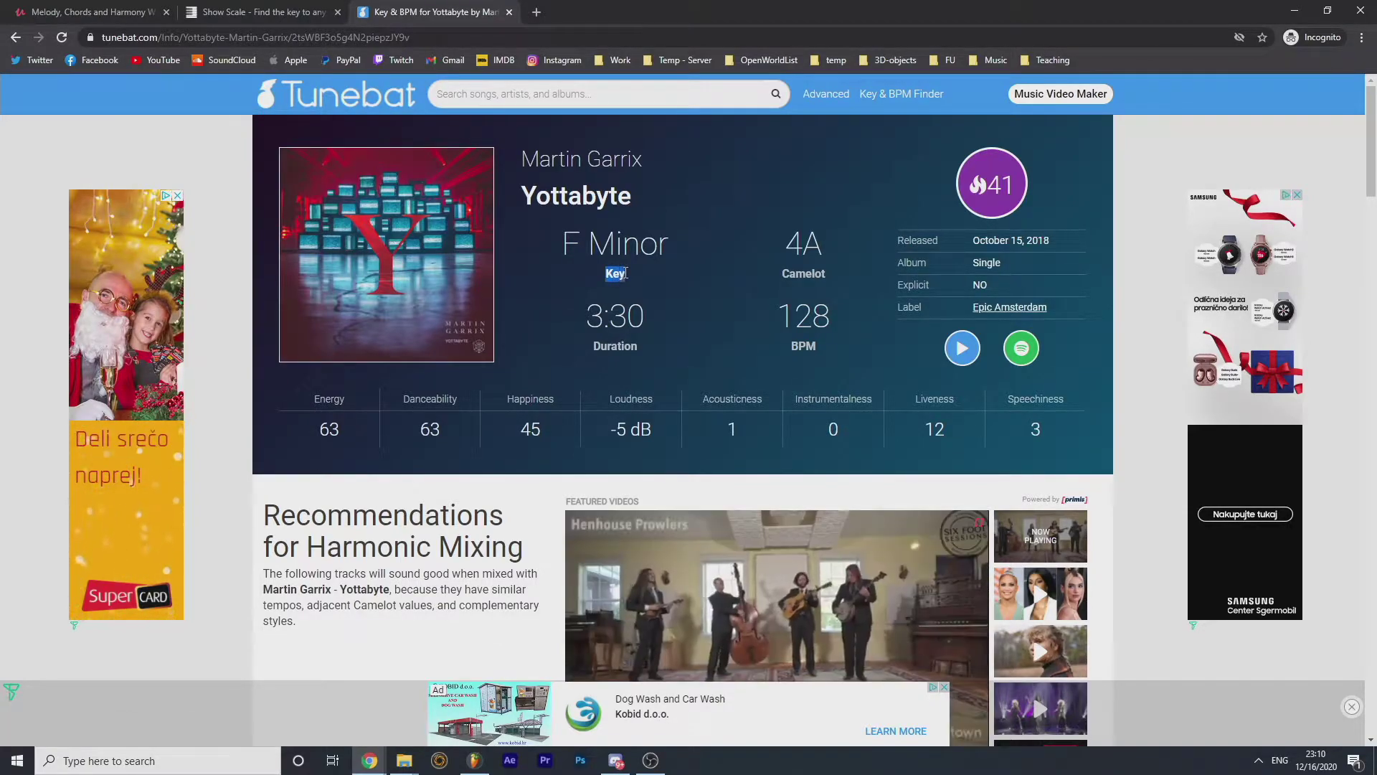
{"action": "left_click", "coordinate": [622, 258]}
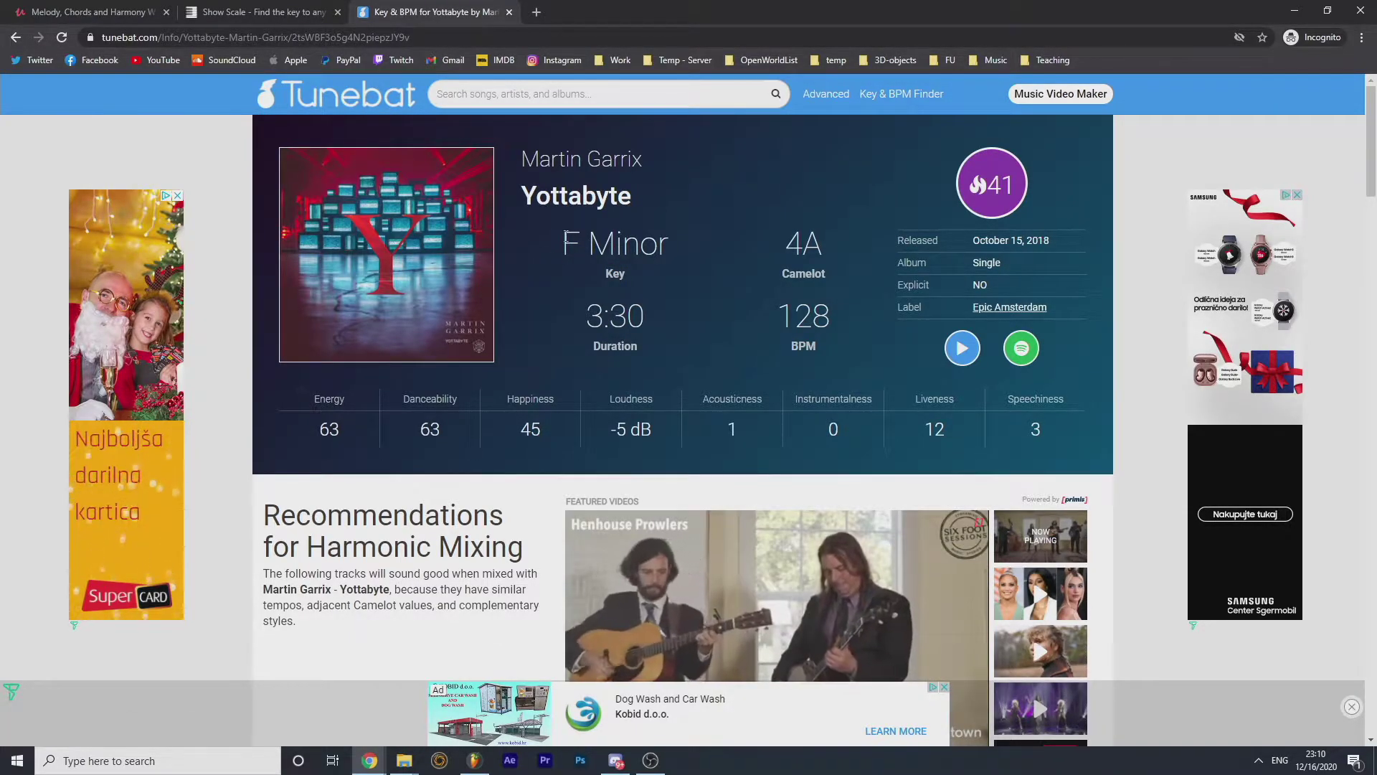
{"action": "left_click_drag", "start_coordinate": [553, 247], "coordinate": [654, 274]}
- Show the E Major scale on ShowScale and highlight its heading
{"action": "left_click", "coordinate": [258, 12]}
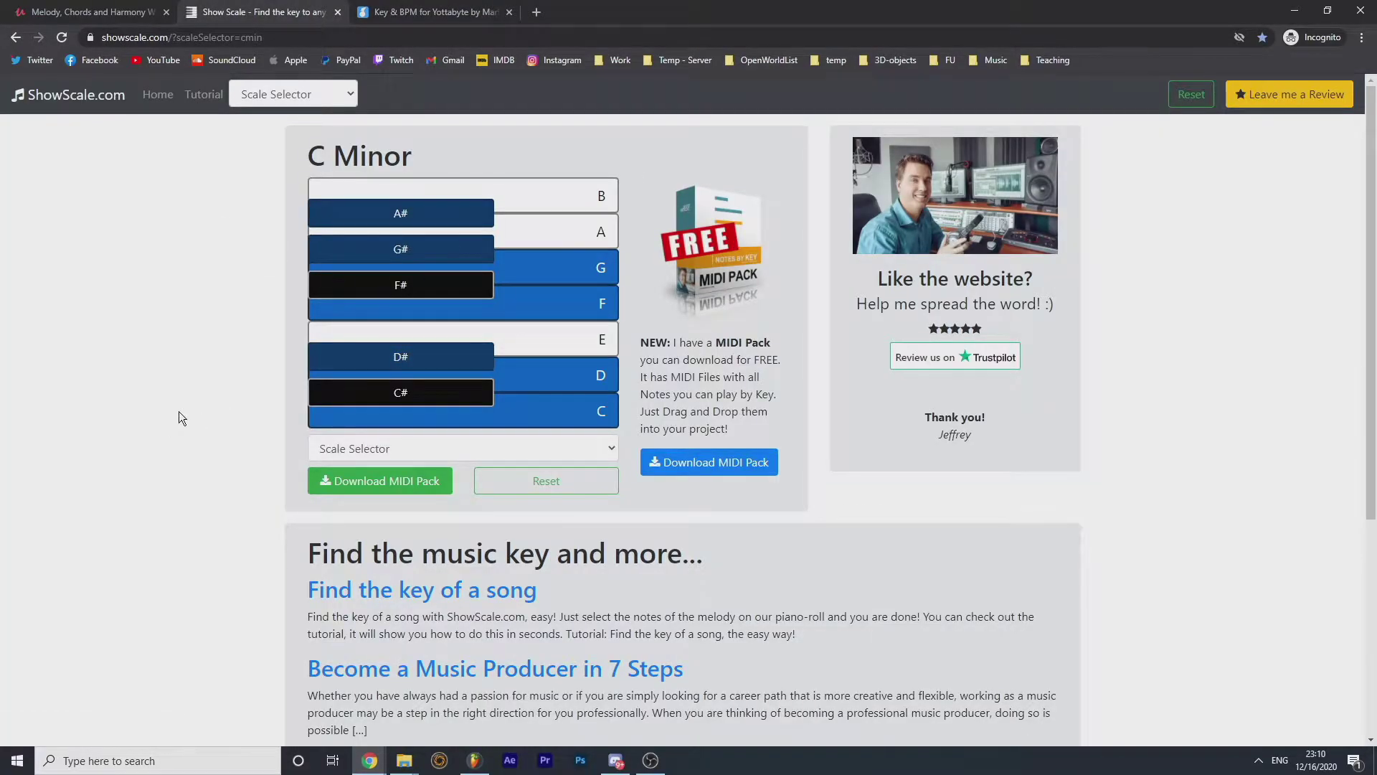
{"action": "left_click", "coordinate": [391, 448]}
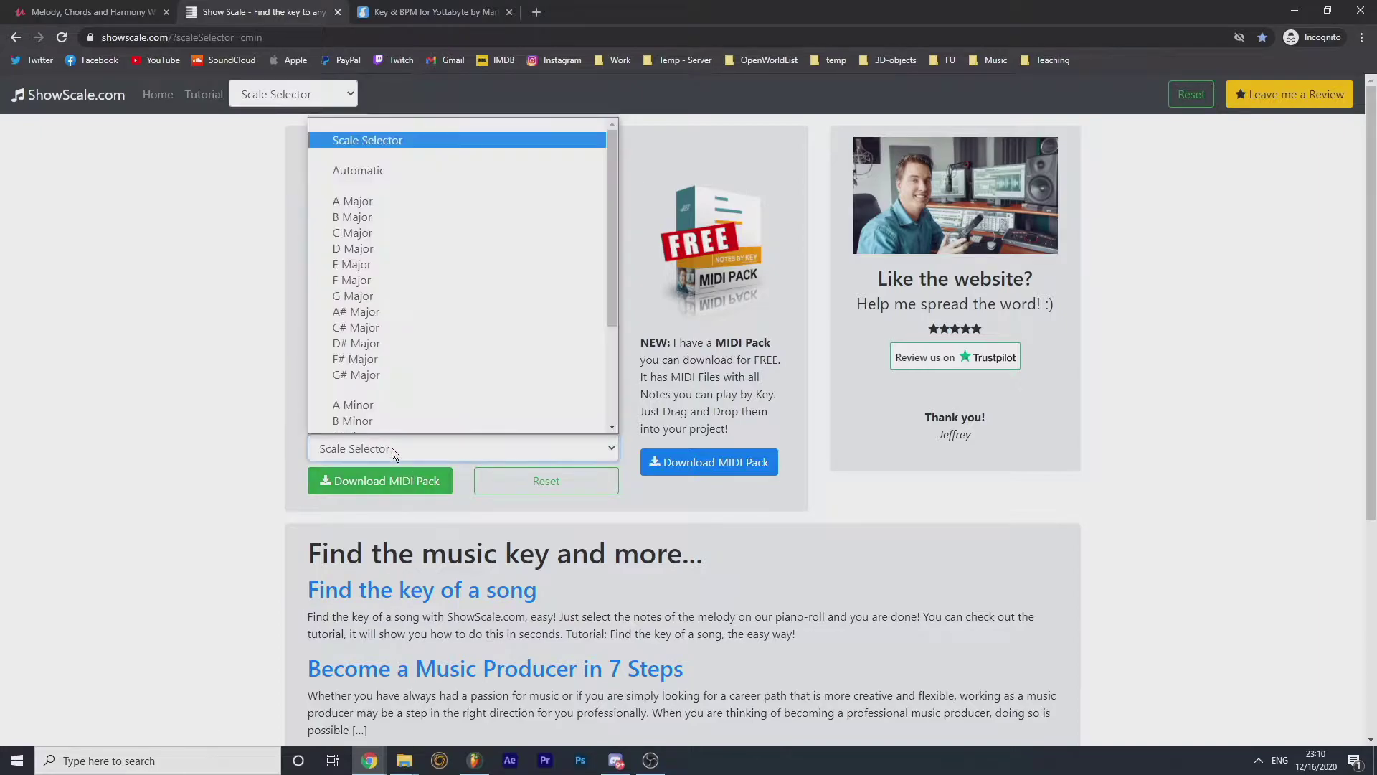
{"action": "scroll", "coordinate": [469, 305], "scroll_direction": "up", "scroll_amount": 1}
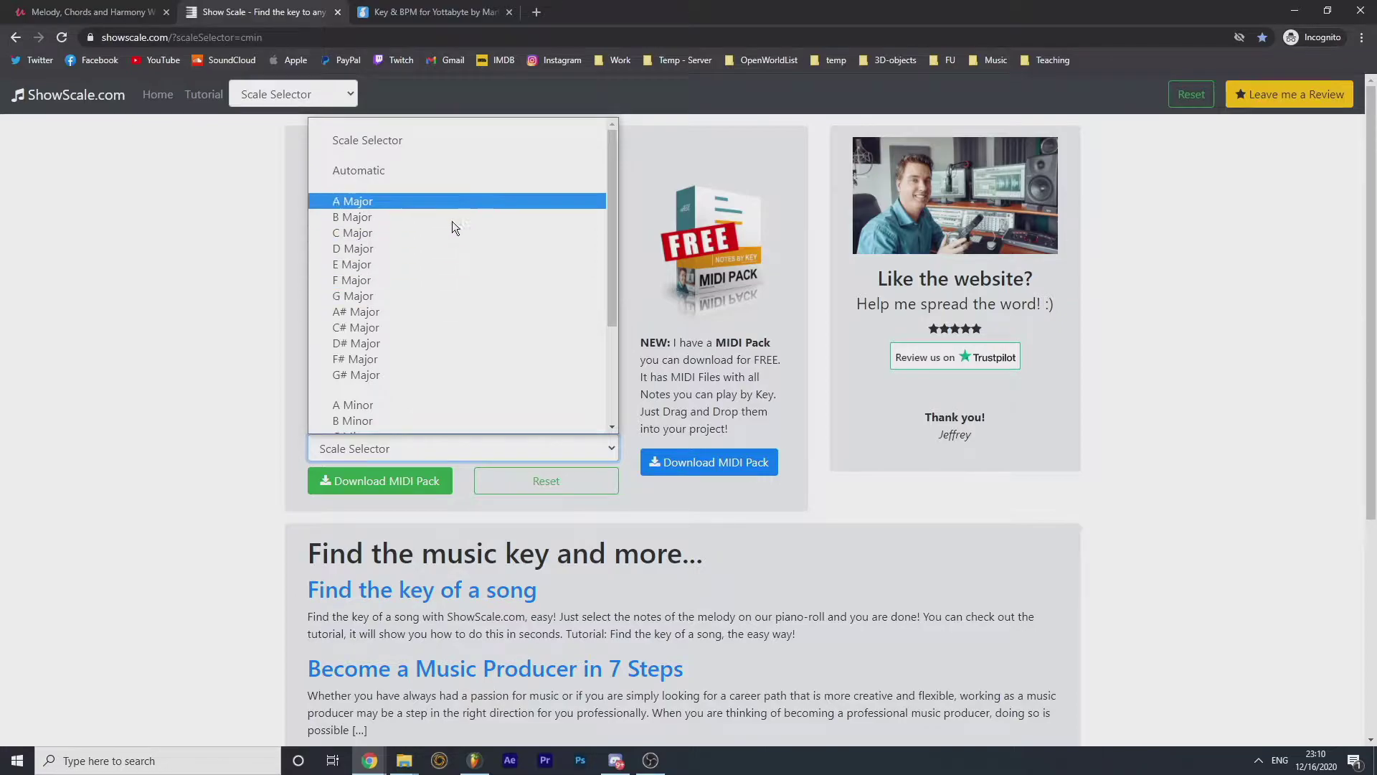
{"action": "left_click", "coordinate": [461, 265]}
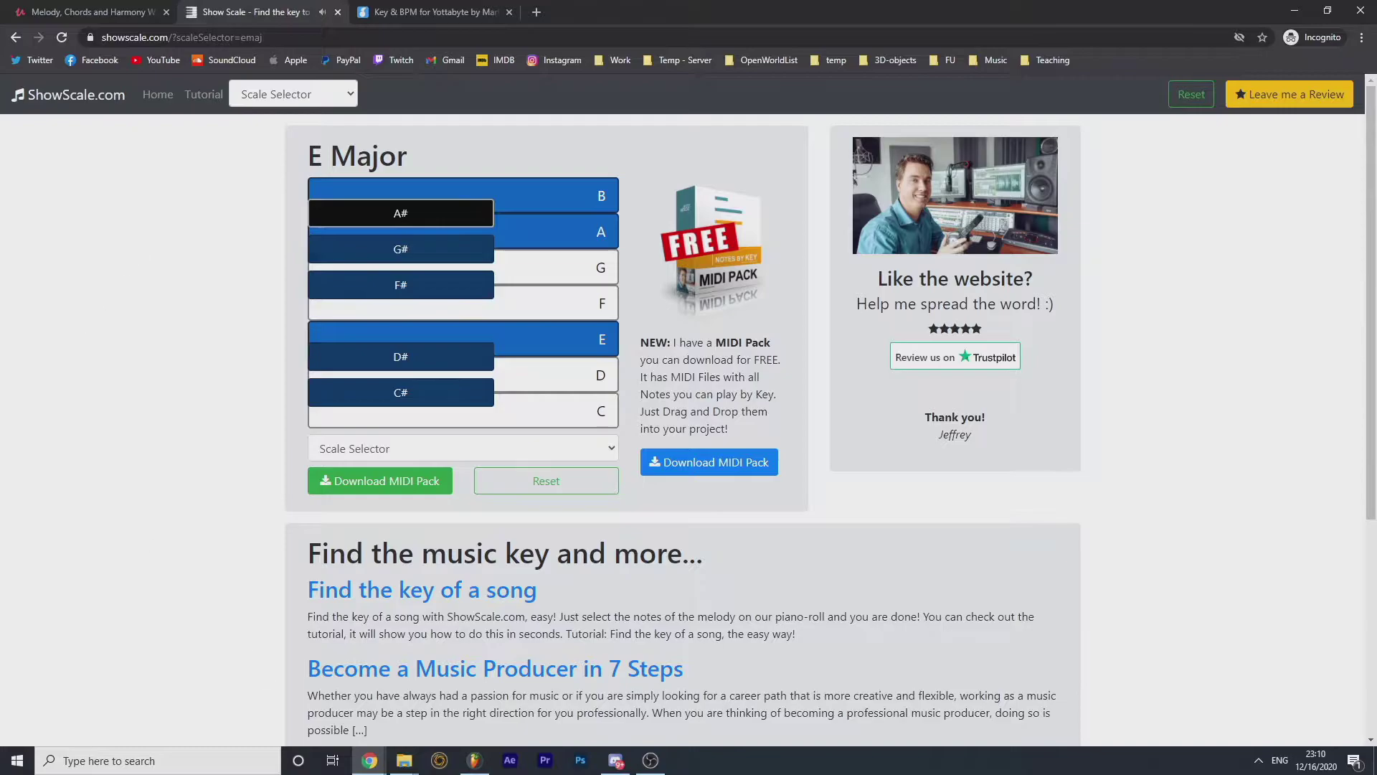
{"action": "key", "text": "alt+Tab"}
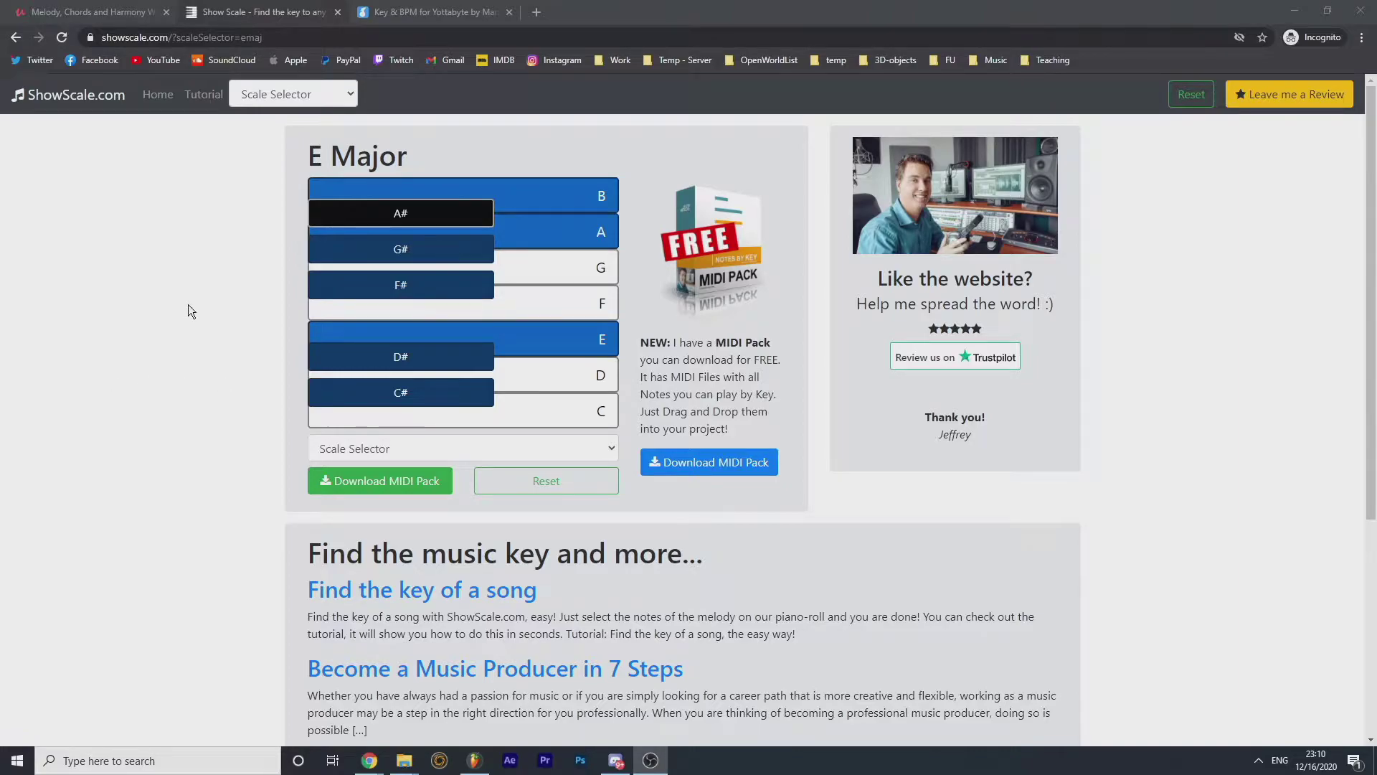
{"action": "mouse_move", "coordinate": [307, 155]}
{"action": "left_mouse_down"}
{"action": "mouse_move", "coordinate": [419, 153]}
{"action": "mouse_move", "coordinate": [299, 154]}
{"action": "left_mouse_up"}
{"action": "left_click", "coordinate": [432, 152]}
{"action": "left_click", "coordinate": [315, 138]}
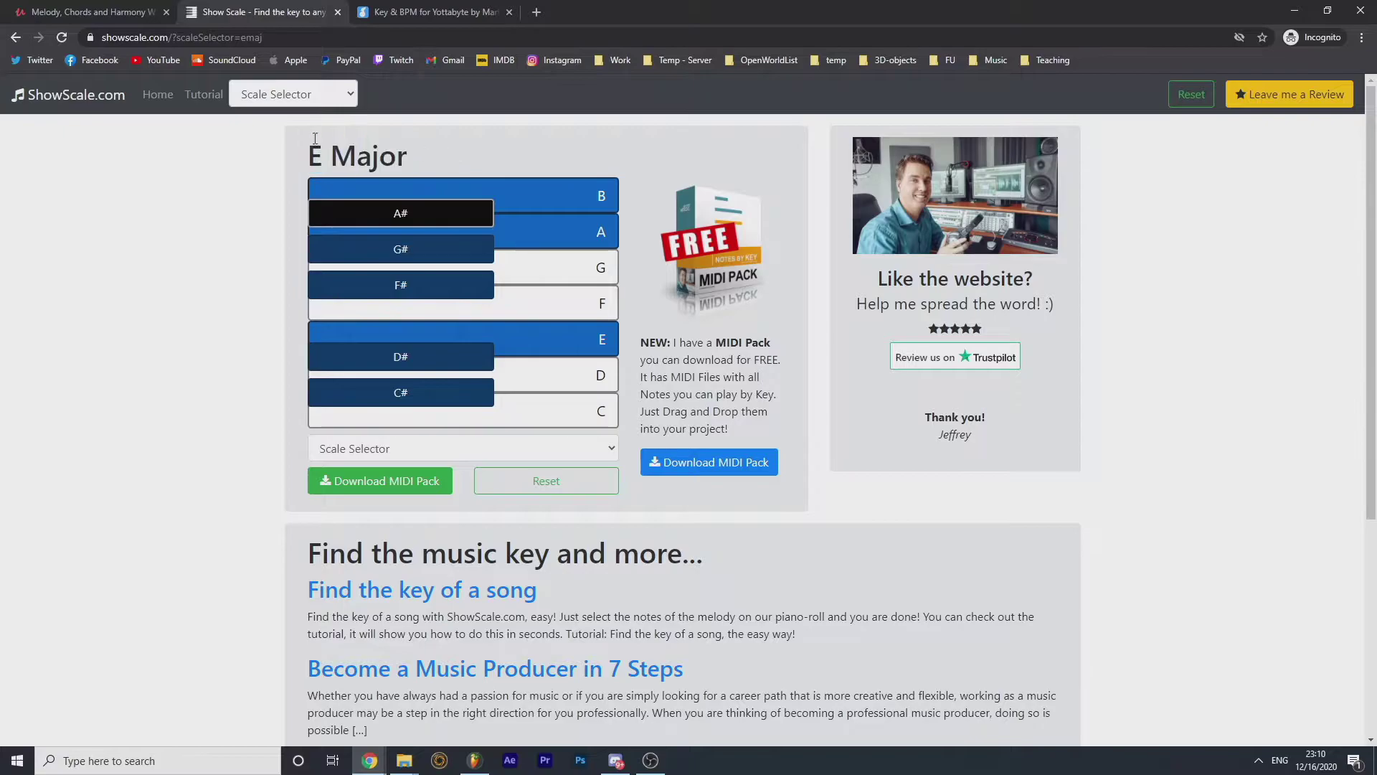
- Switch the scale selector to C Major, then return to FL Studio
{"action": "left_click", "coordinate": [362, 450]}
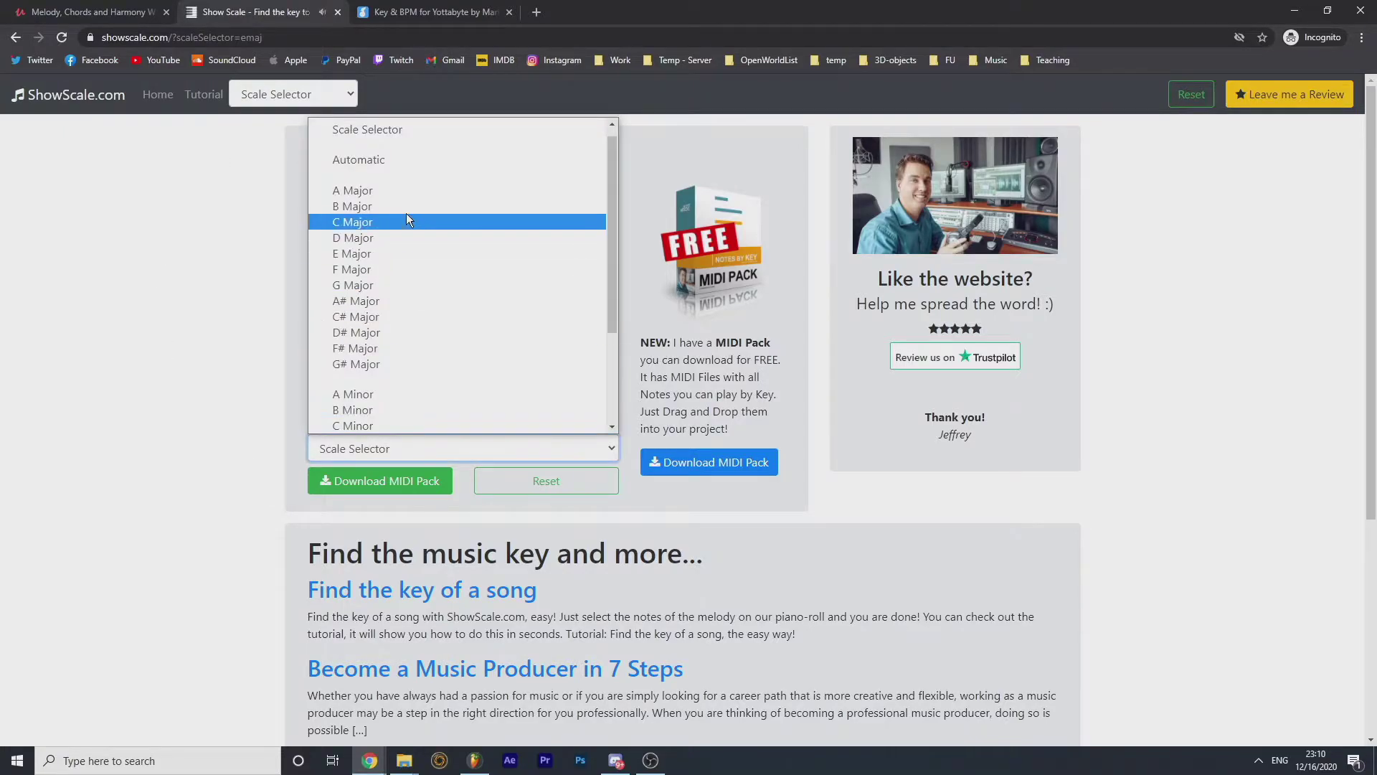
{"action": "left_click", "coordinate": [406, 221]}
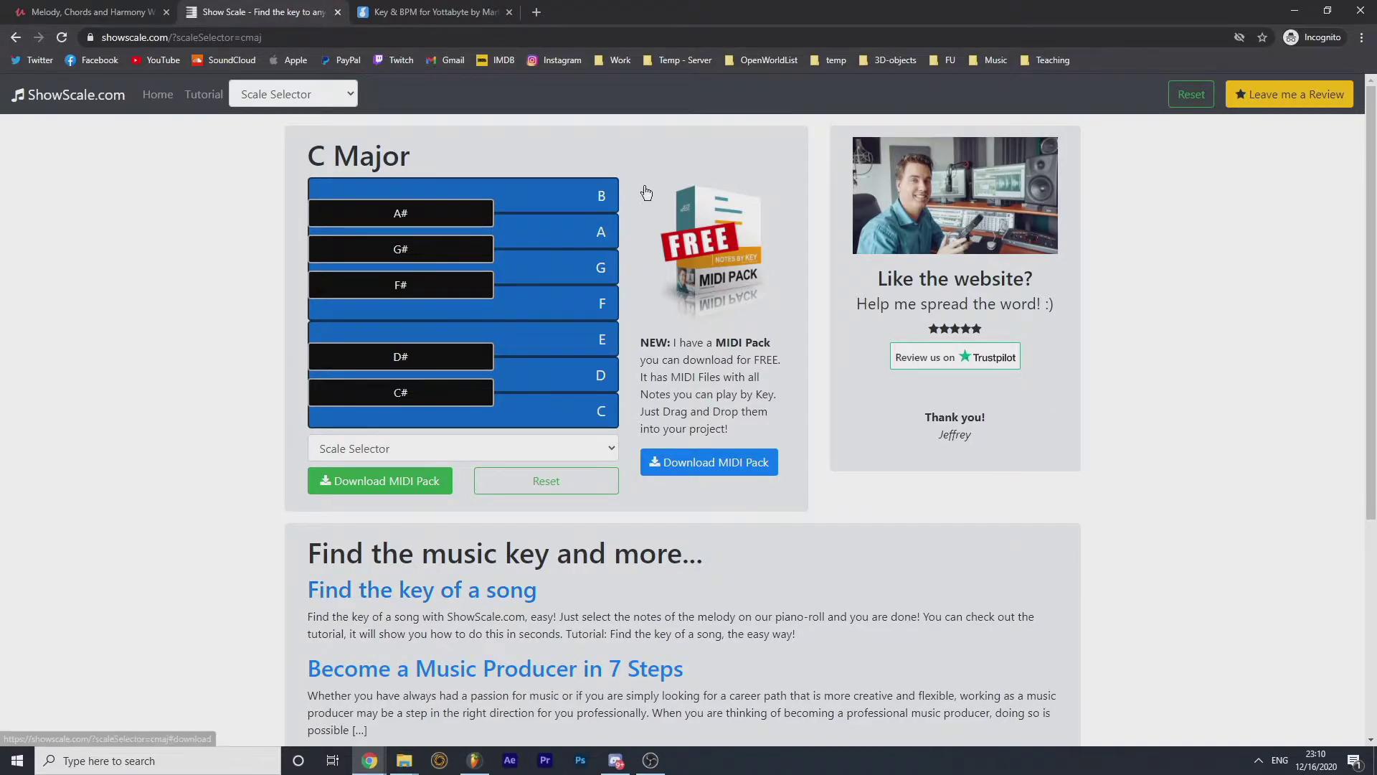
{"action": "left_click", "coordinate": [474, 760]}
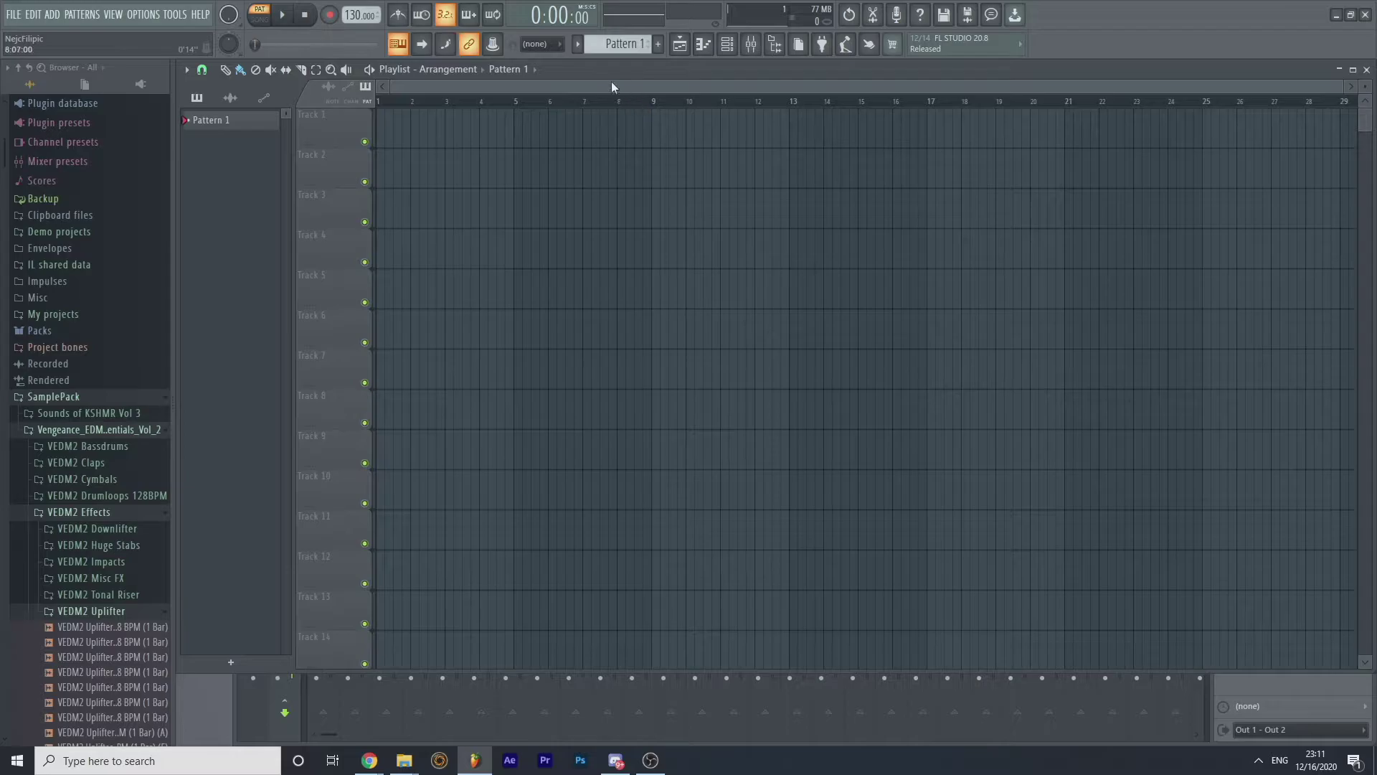
- Enlarge the playlist to reveal tracks 15 and 16, then close it and show the channel rack
{"action": "mouse_move", "coordinate": [611, 81]}
{"action": "left_mouse_down"}
{"action": "mouse_move", "coordinate": [609, 189]}
{"action": "mouse_move", "coordinate": [607, 86]}
{"action": "left_mouse_up"}
{"action": "left_click_drag", "start_coordinate": [495, 671], "coordinate": [507, 725]}
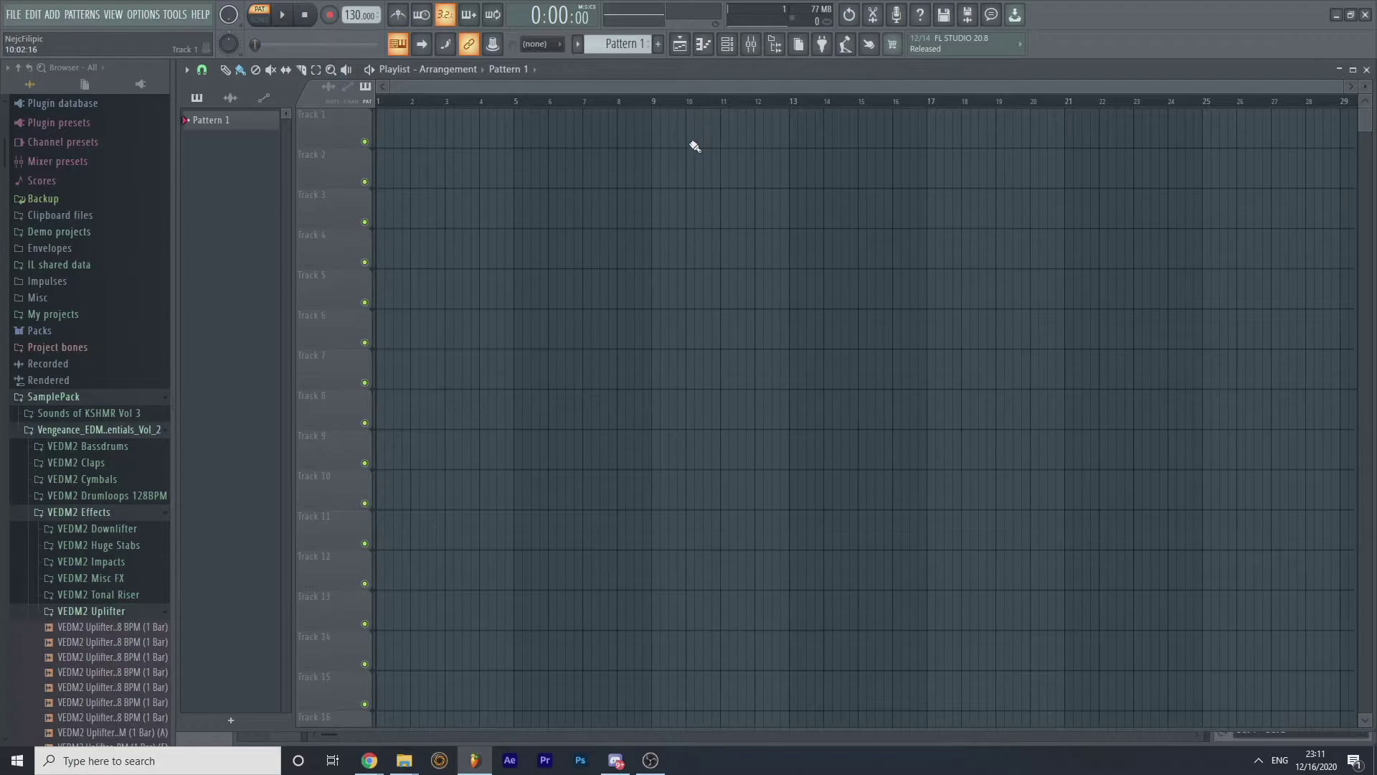
{"action": "left_click", "coordinate": [1367, 69]}
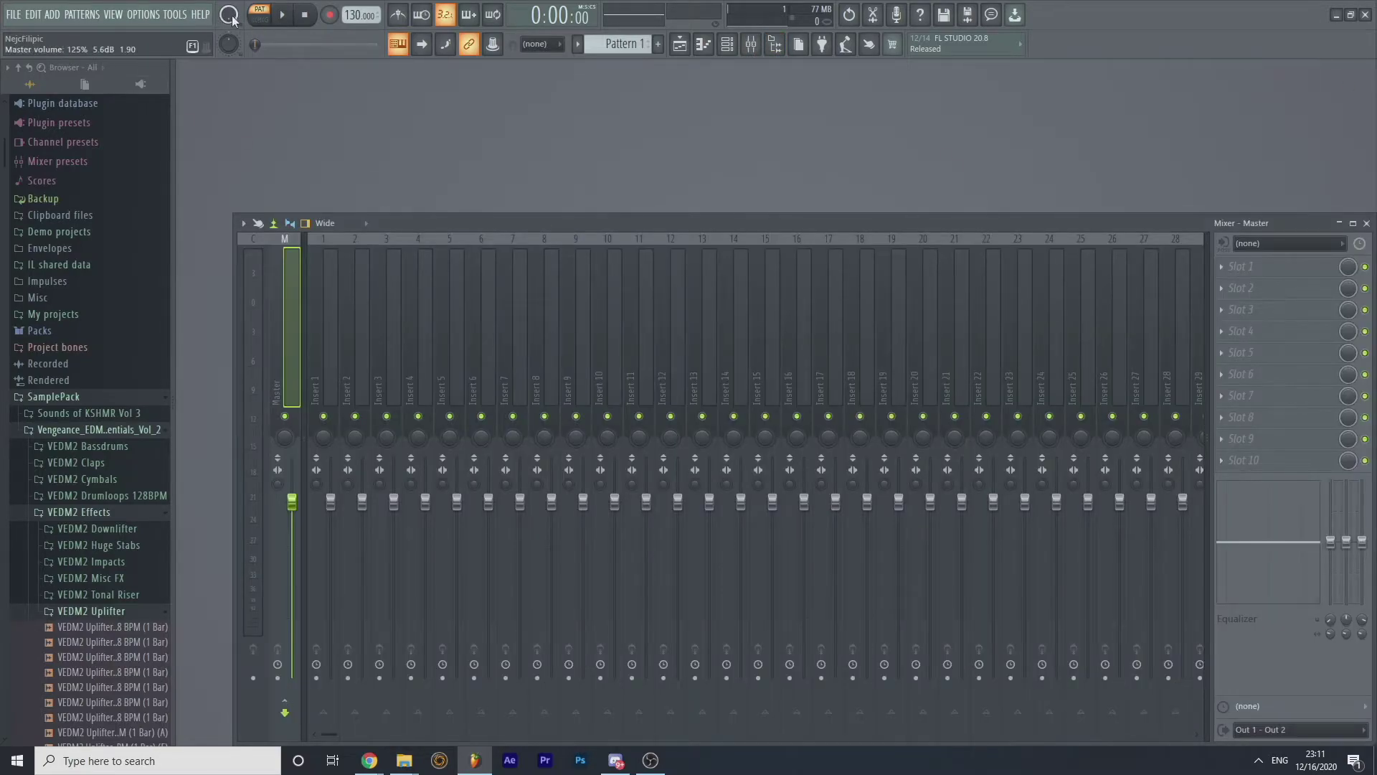
{"action": "left_click", "coordinate": [726, 43]}
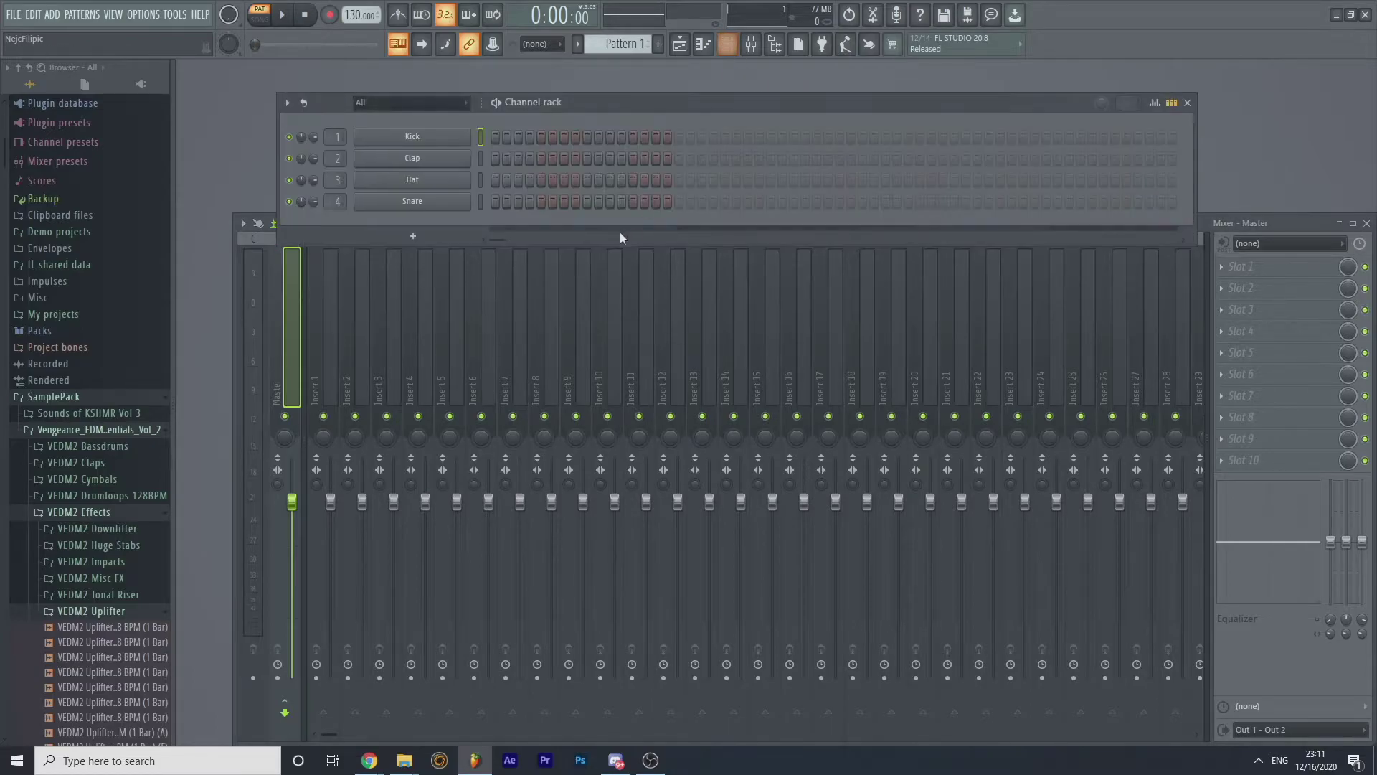
- Replace the Kick channel with FL Keys and move its window and the channel rack aside
{"action": "right_click", "coordinate": [441, 142]}
{"action": "left_click", "coordinate": [398, 119]}
{"action": "scroll", "coordinate": [337, 137], "scroll_direction": "down", "scroll_amount": 1}
{"action": "scroll", "coordinate": [337, 180], "scroll_direction": "down", "scroll_amount": 1}
{"action": "scroll", "coordinate": [337, 197], "scroll_direction": "down", "scroll_amount": 2}
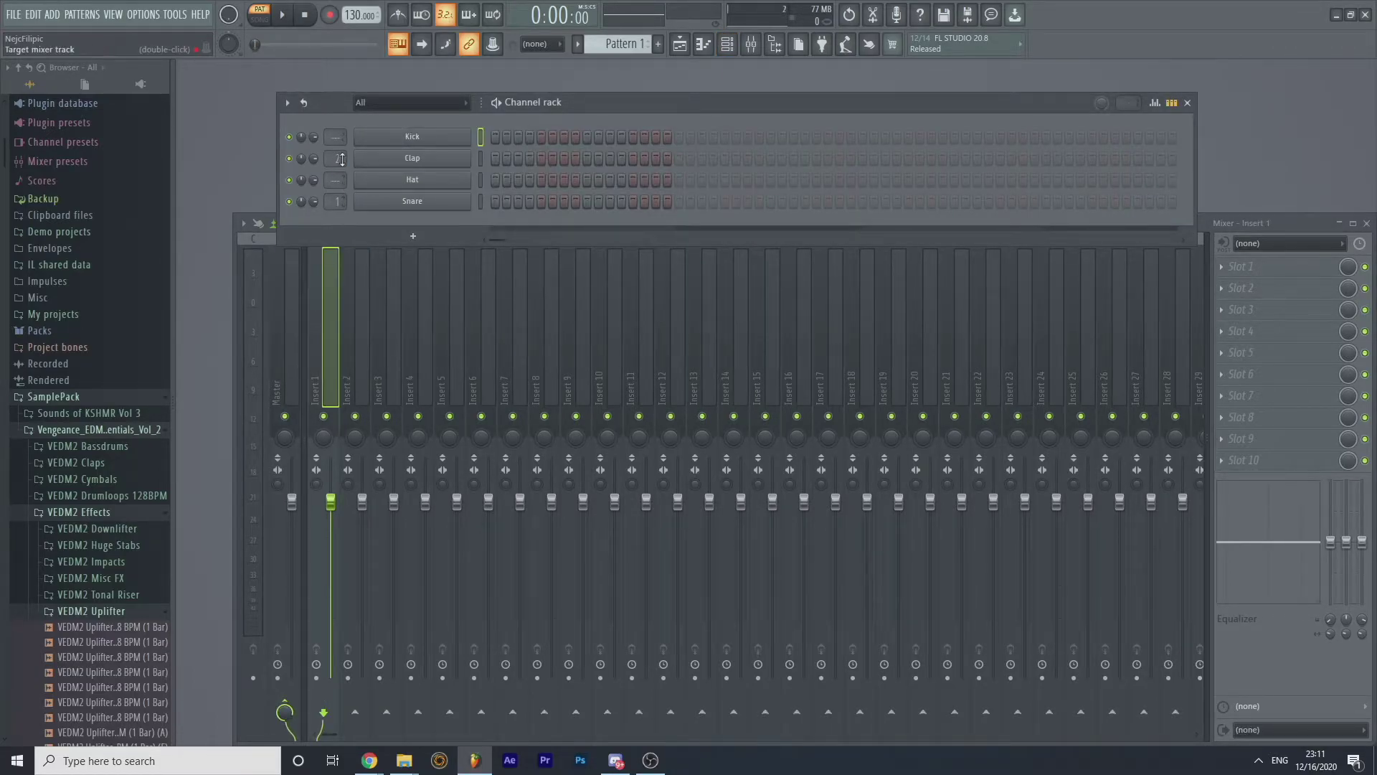
{"action": "right_click", "coordinate": [421, 133]}
{"action": "mouse_move", "coordinate": [531, 261]}
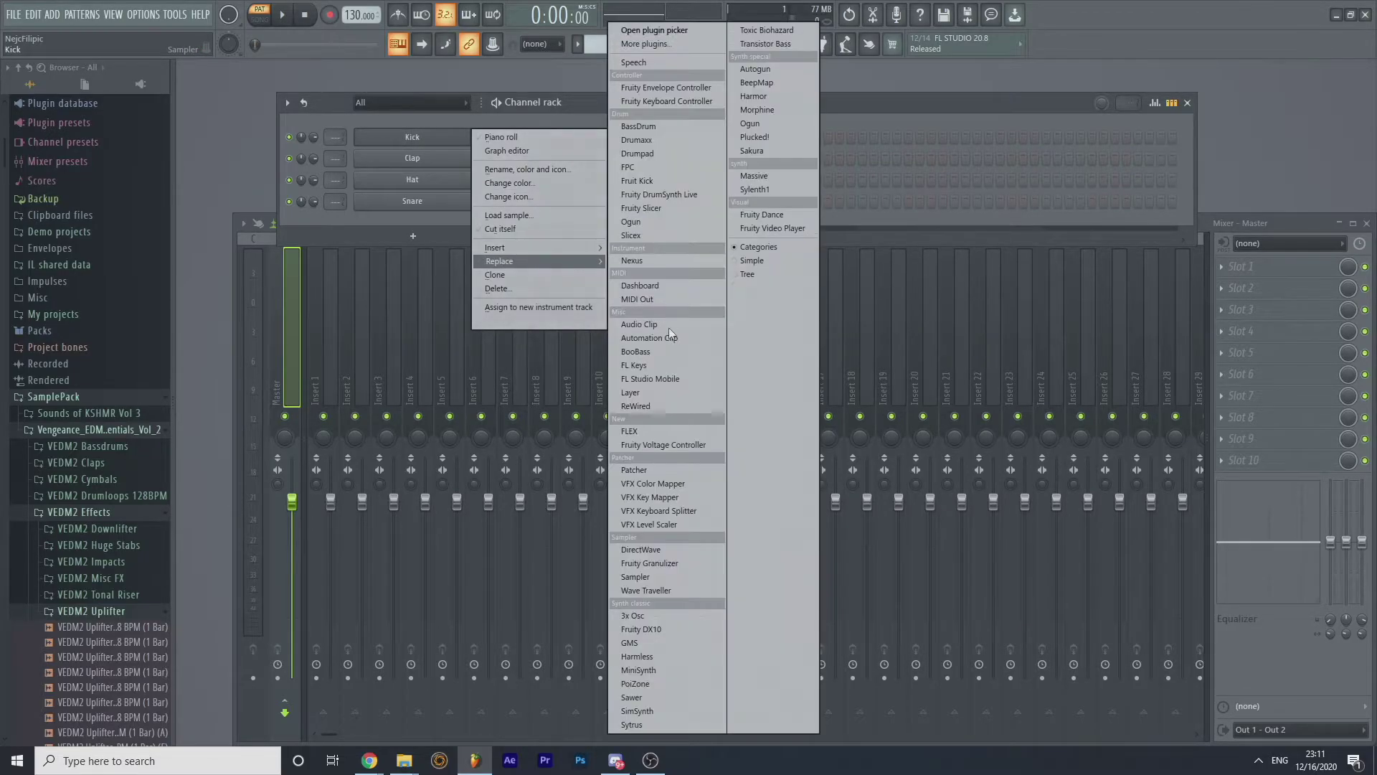
{"action": "left_click", "coordinate": [661, 363]}
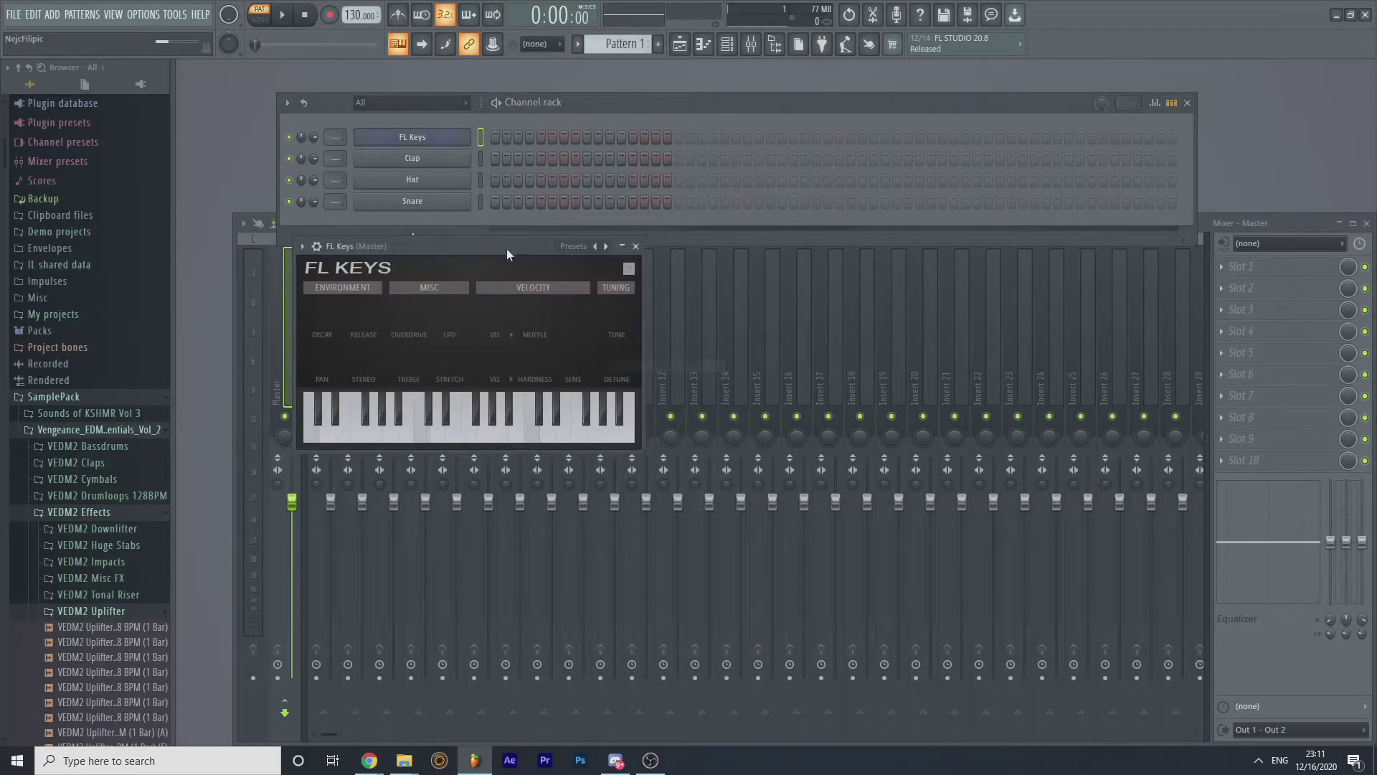
{"action": "mouse_move", "coordinate": [506, 248]}
{"action": "left_mouse_down"}
{"action": "mouse_move", "coordinate": [1042, 159]}
{"action": "mouse_move", "coordinate": [1226, 80]}
{"action": "left_mouse_up"}
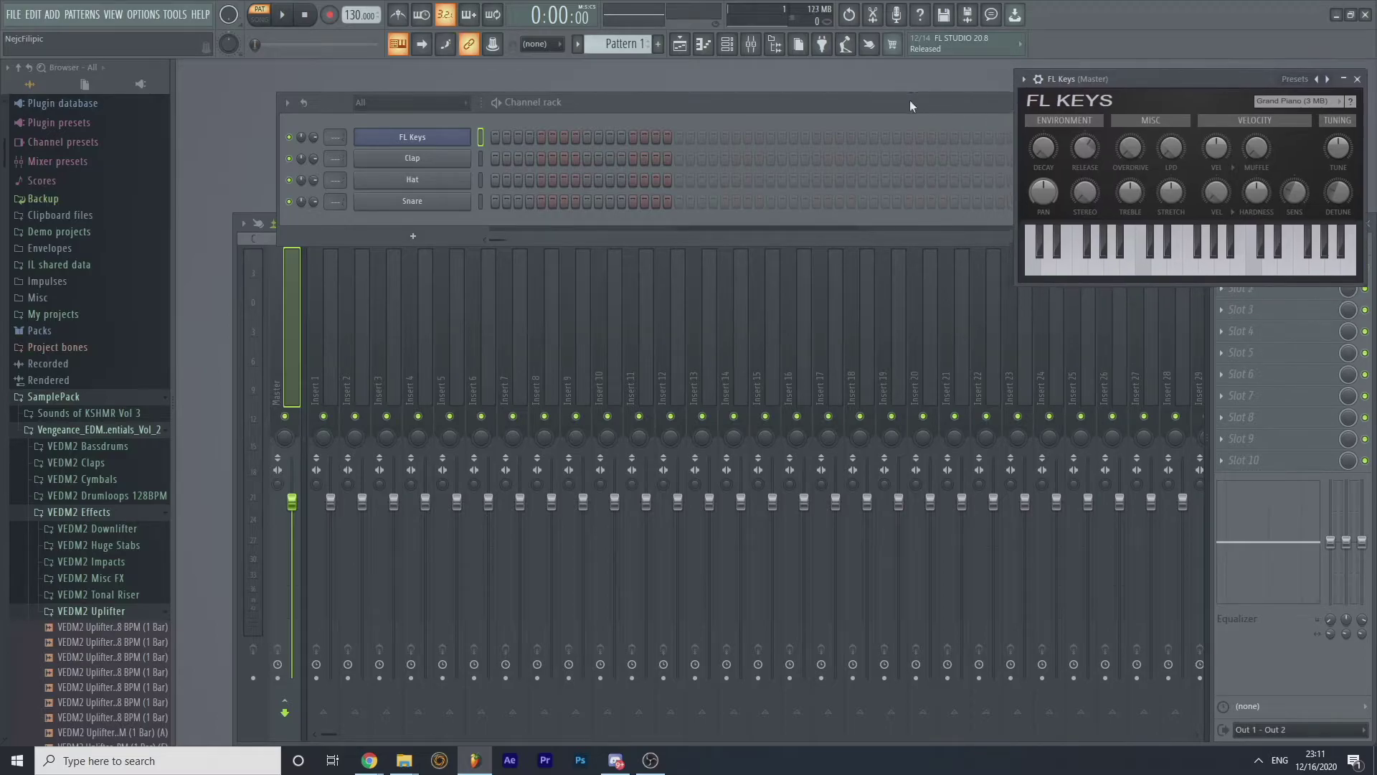
{"action": "left_click_drag", "start_coordinate": [909, 101], "coordinate": [820, 115]}
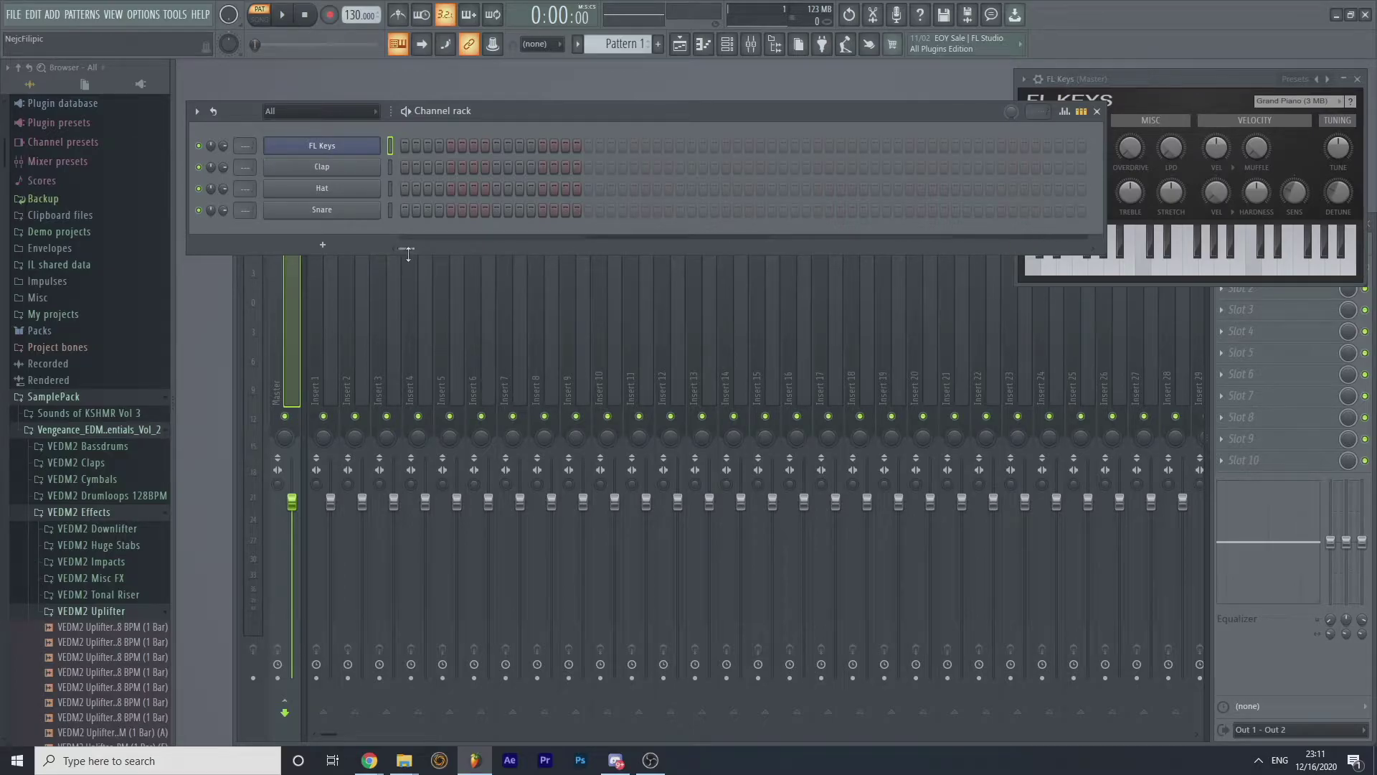
- Open the FL Keys piano roll and paint a one-bar A3 bass note in bar 1
{"action": "right_click", "coordinate": [331, 146]}
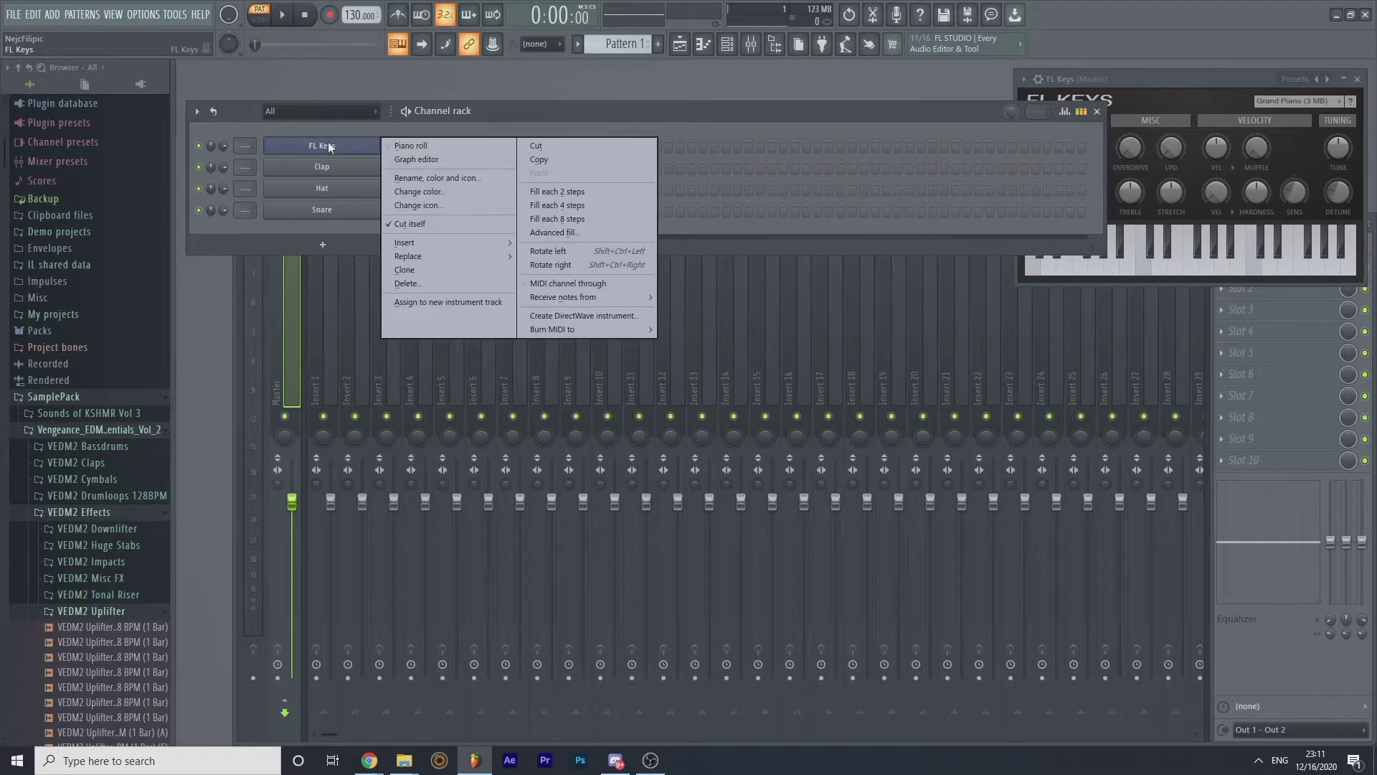
{"action": "left_click", "coordinate": [474, 145]}
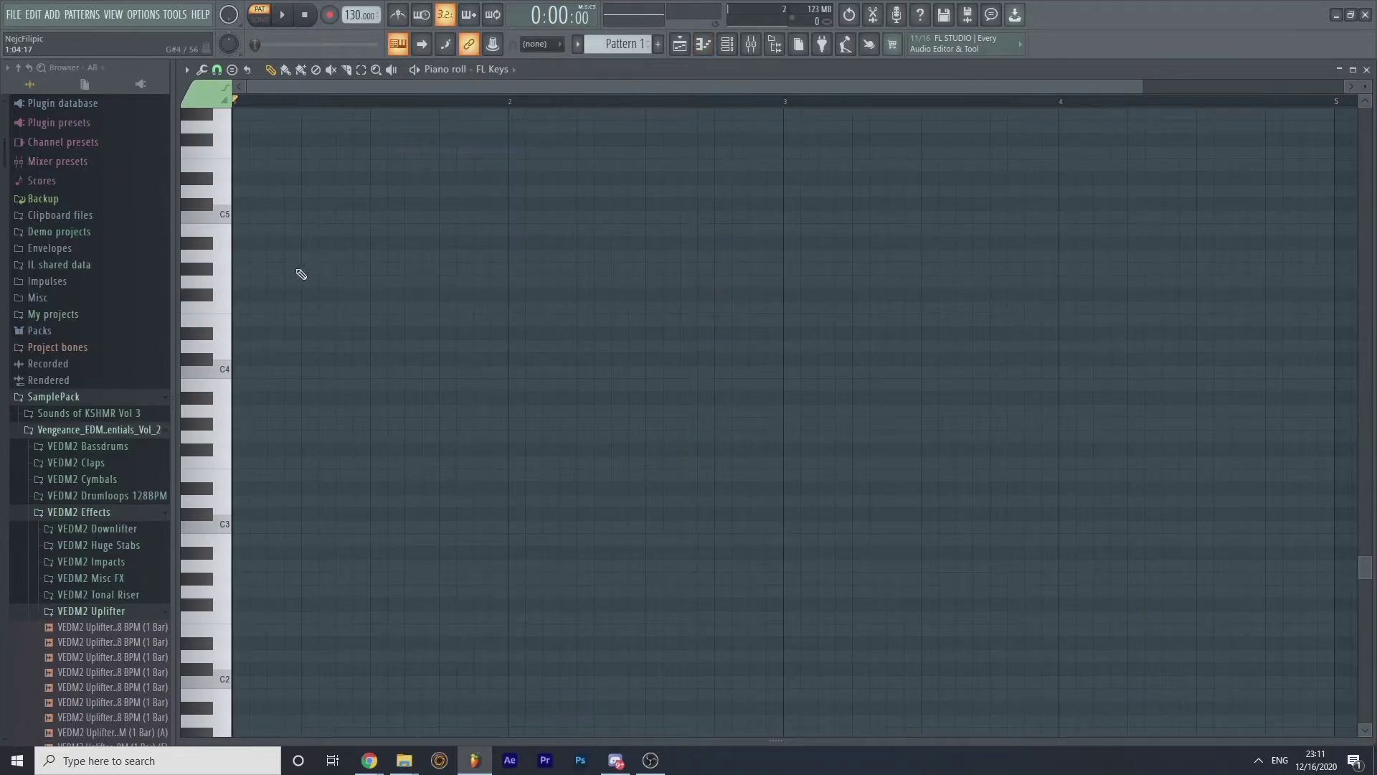
{"action": "left_click", "coordinate": [215, 251]}
{"action": "left_click", "coordinate": [285, 70]}
{"action": "left_click", "coordinate": [249, 567]}
{"action": "scroll", "coordinate": [361, 15], "scroll_direction": "down", "scroll_amount": 2}
{"action": "left_click_drag", "start_coordinate": [1149, 86], "coordinate": [1345, 87]}
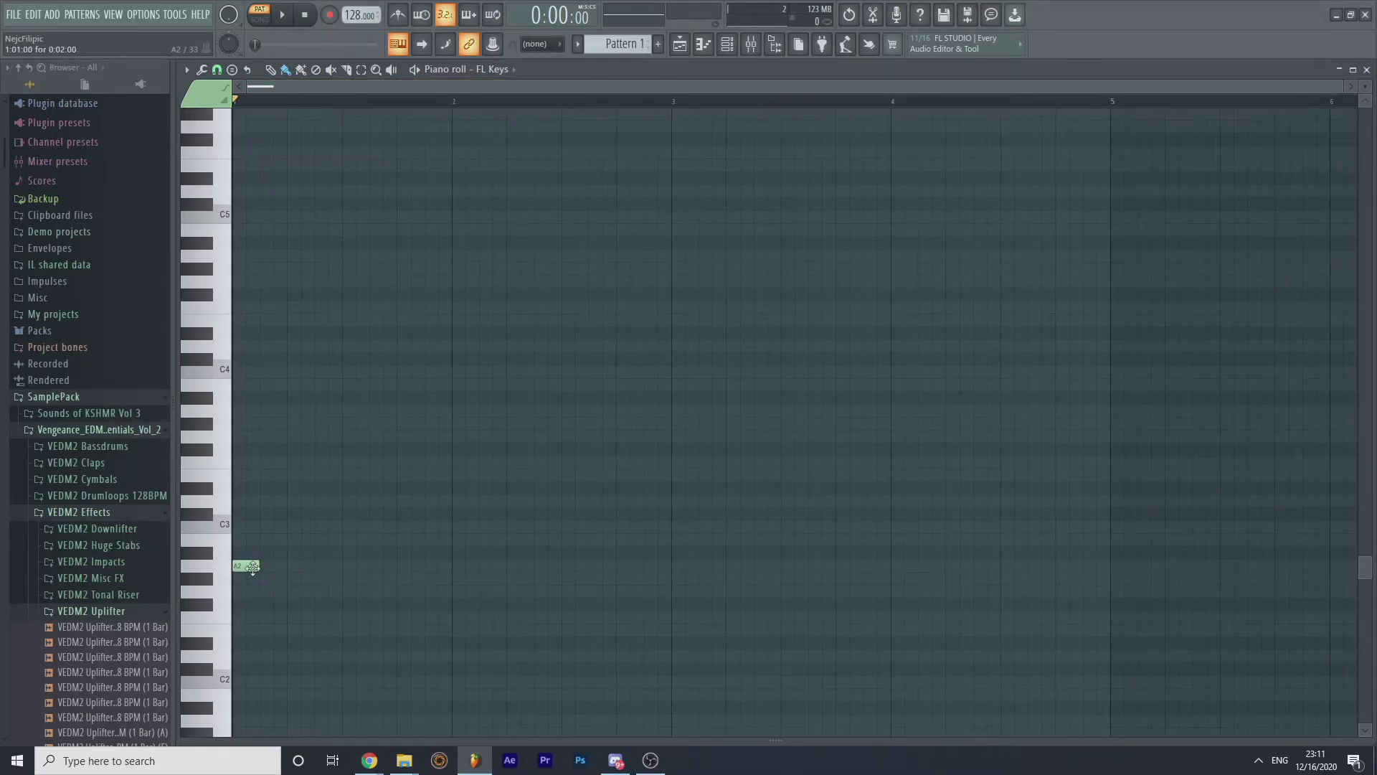
{"action": "left_click_drag", "start_coordinate": [263, 572], "coordinate": [454, 575]}
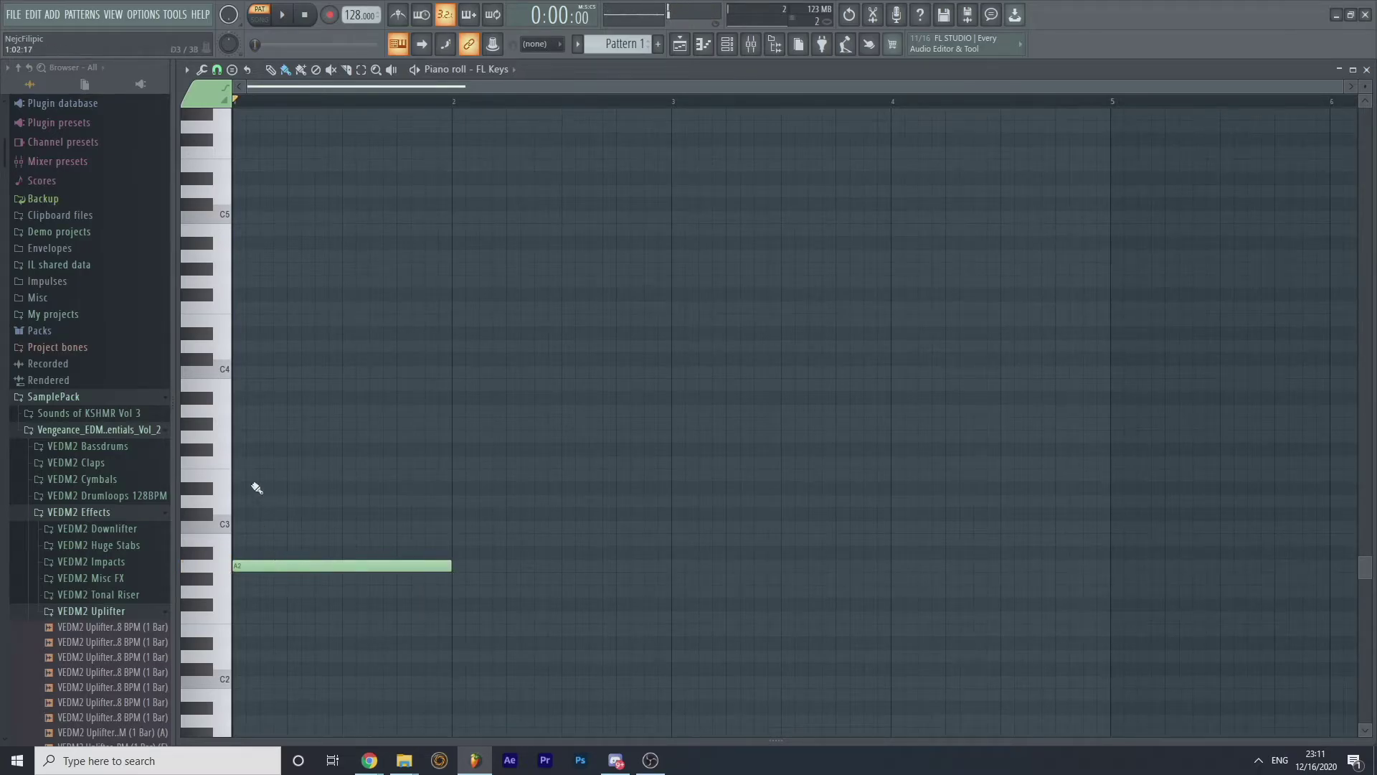
{"action": "left_click", "coordinate": [220, 416]}
{"action": "left_click", "coordinate": [244, 418]}
- Add one-bar C4, F4 and D4 bass notes in bars 2–4 and set the tempo to 128
{"action": "scroll", "coordinate": [400, 523], "scroll_direction": "up", "scroll_amount": 3}
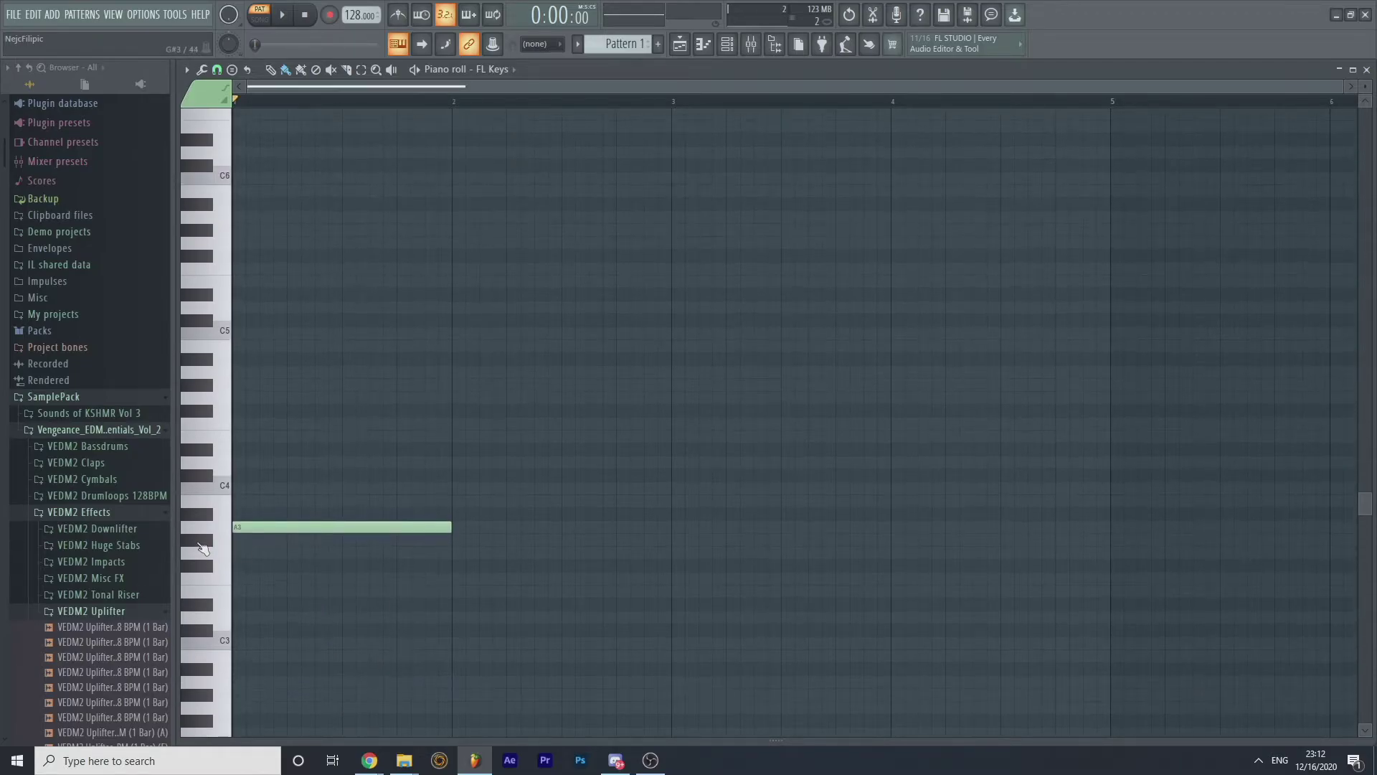
{"action": "left_click", "coordinate": [465, 488]}
{"action": "left_click", "coordinate": [228, 529]}
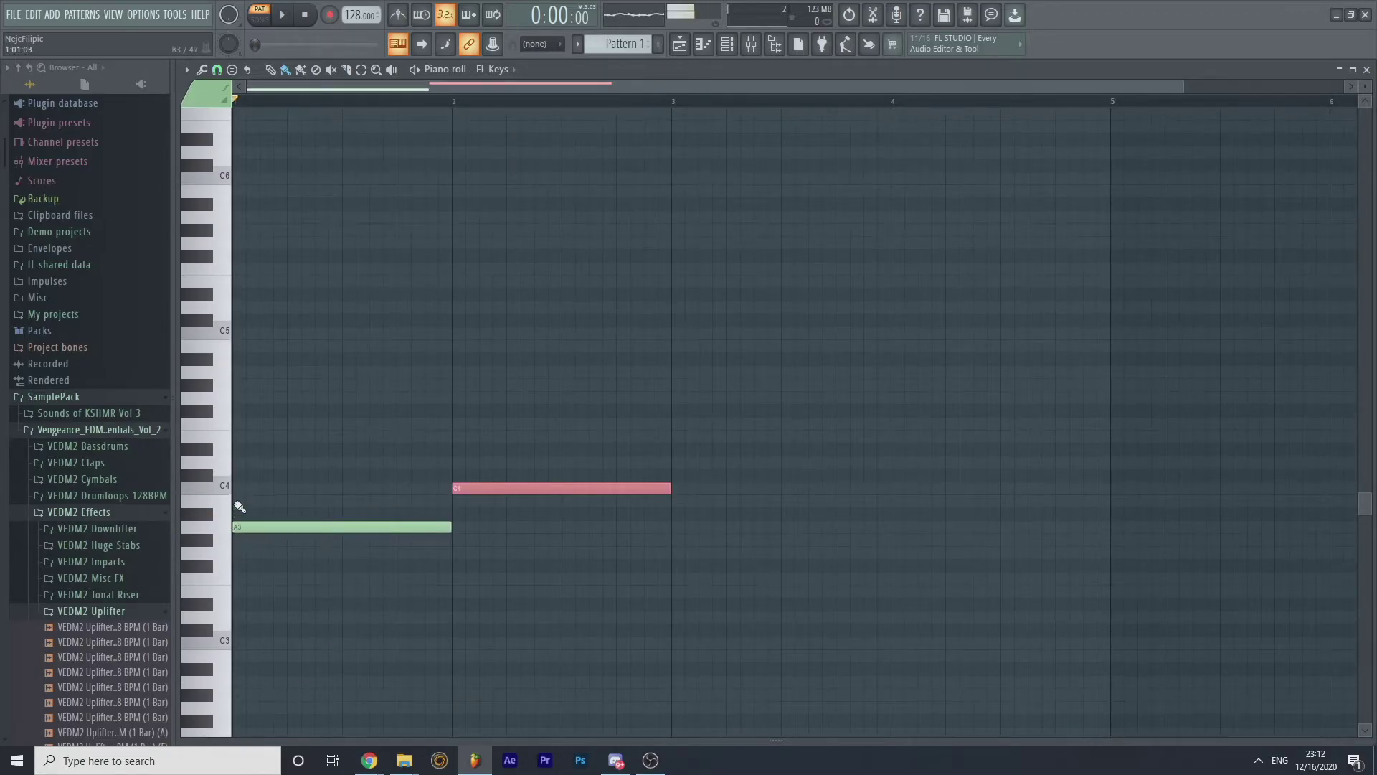
{"action": "left_click", "coordinate": [228, 490]}
{"action": "left_click", "coordinate": [228, 465]}
{"action": "left_click", "coordinate": [685, 424]}
{"action": "left_click", "coordinate": [904, 465]}
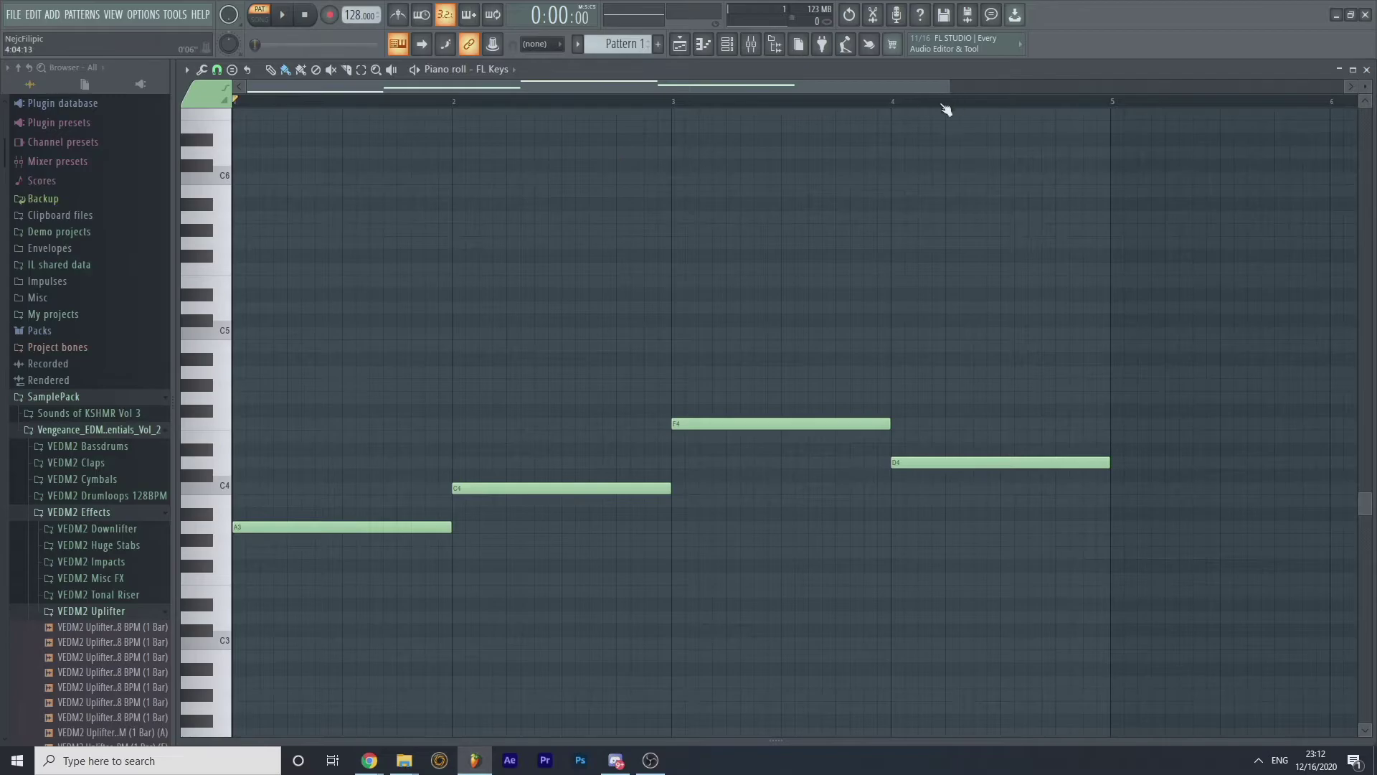
{"action": "left_click_drag", "start_coordinate": [951, 85], "coordinate": [914, 85]}
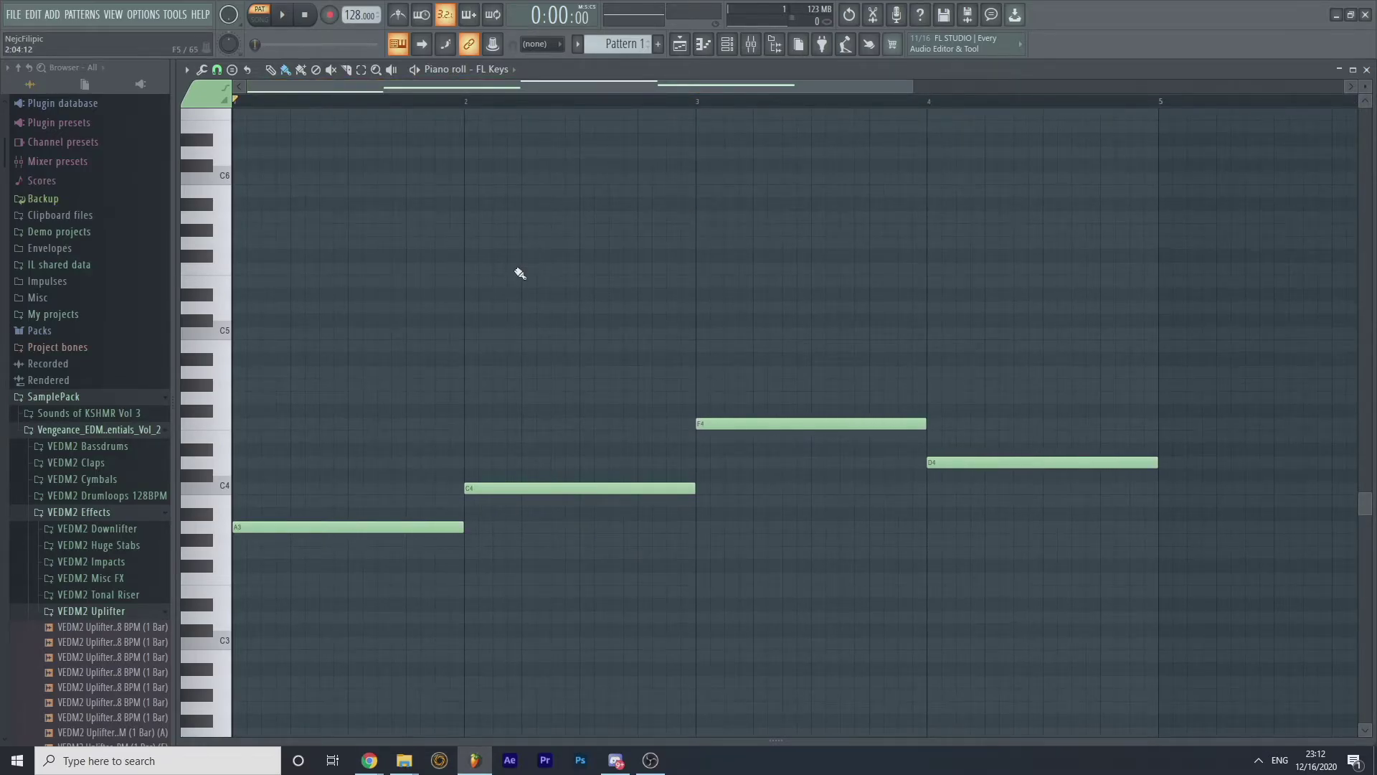
- Audition the bass, then add C4‑E4 in bar 1, E4‑G4 in bar 2 and A4‑C5 in bar 3
{"action": "key", "text": "space"}
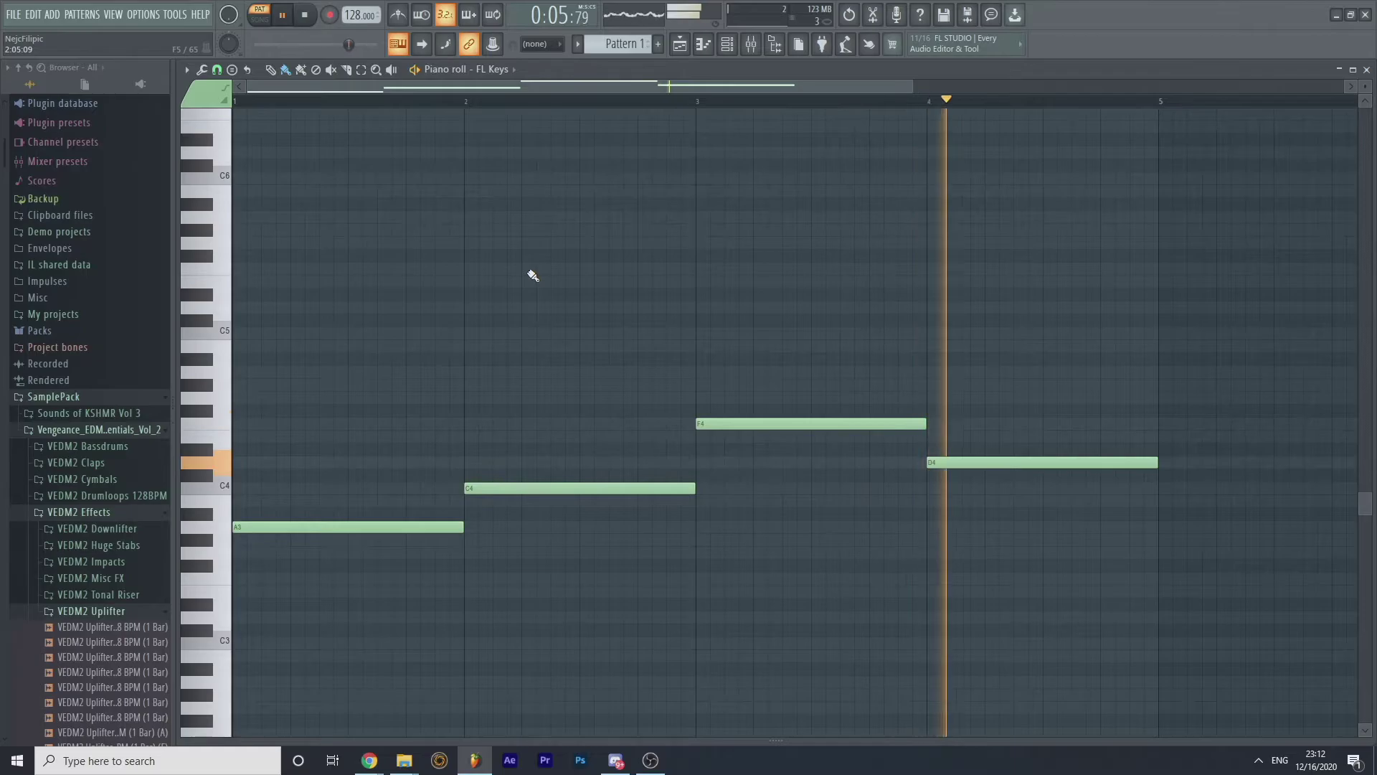
{"action": "key", "text": "space"}
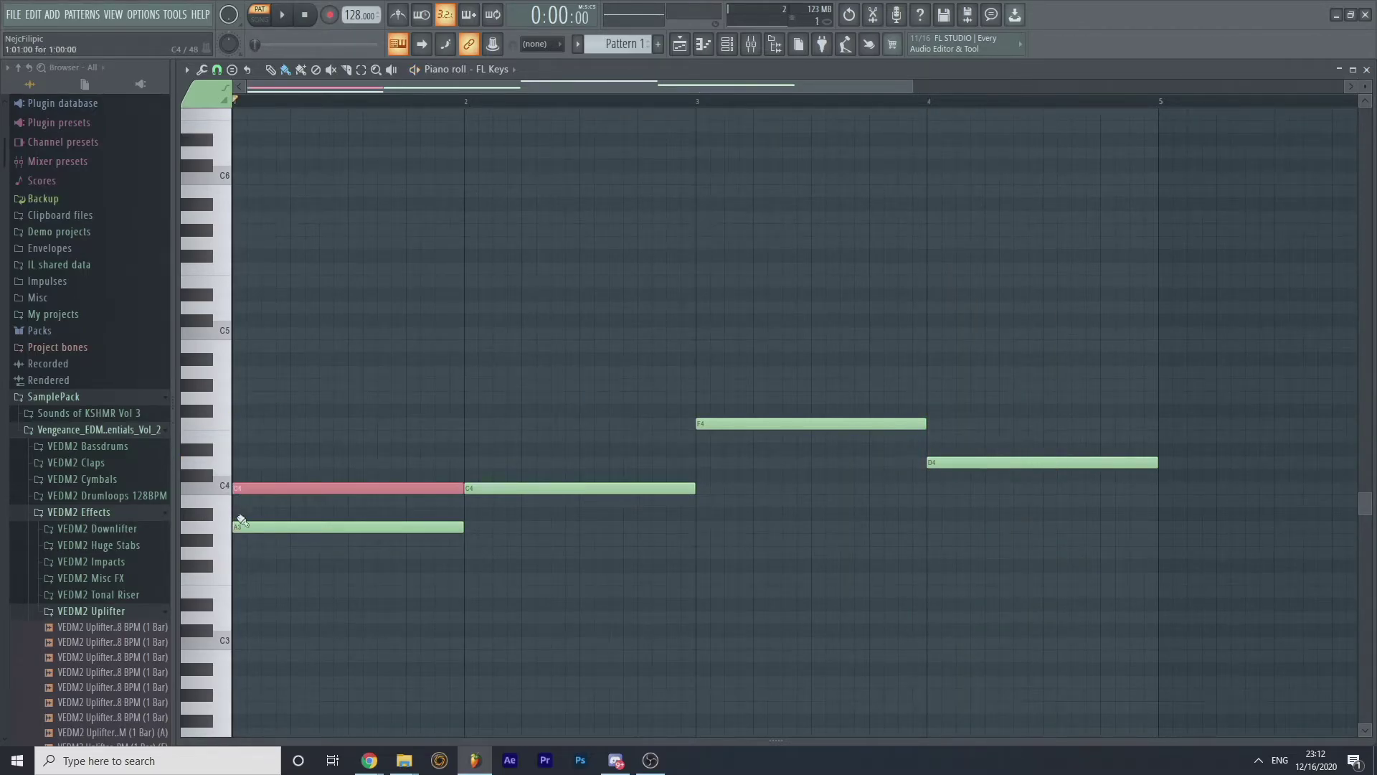
{"action": "left_click", "coordinate": [236, 489]}
{"action": "left_click", "coordinate": [244, 439]}
{"action": "left_click", "coordinate": [469, 436]}
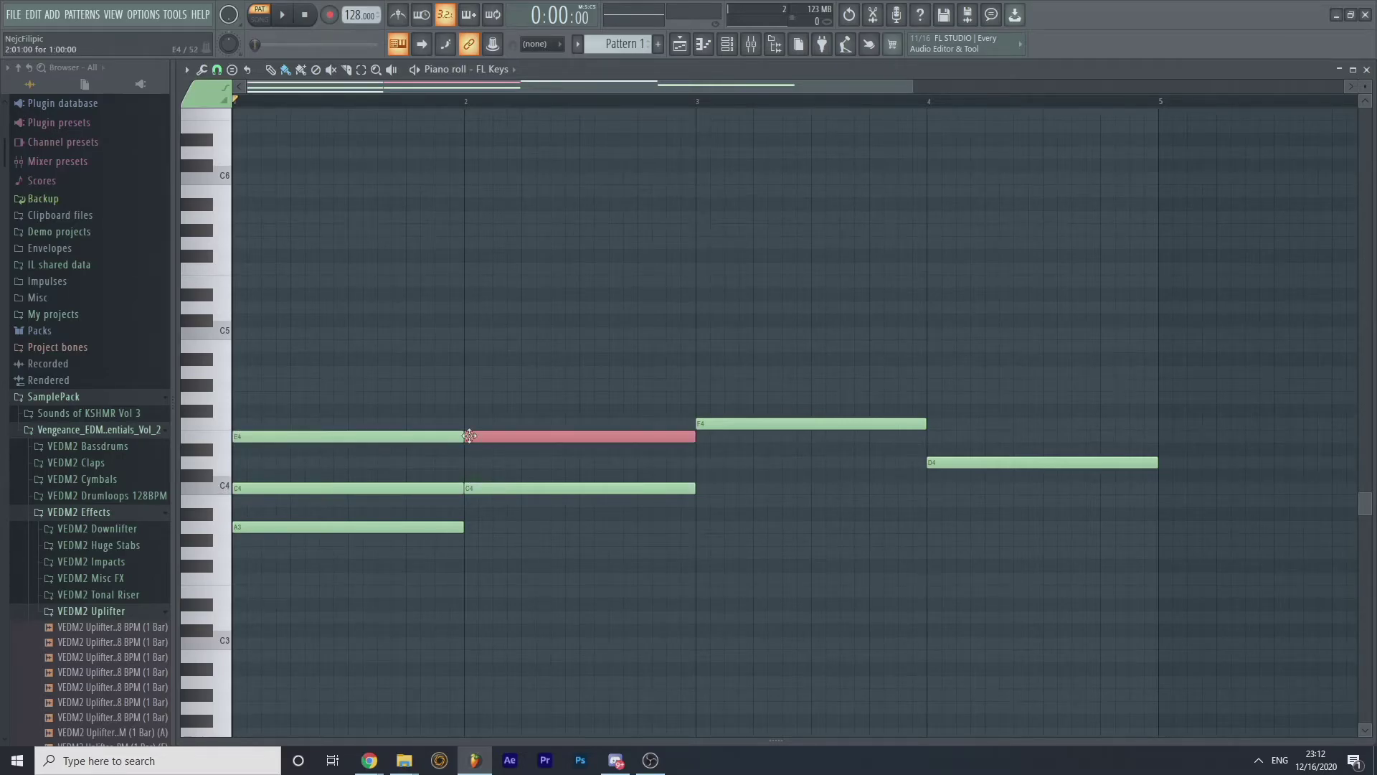
{"action": "left_click", "coordinate": [476, 398]}
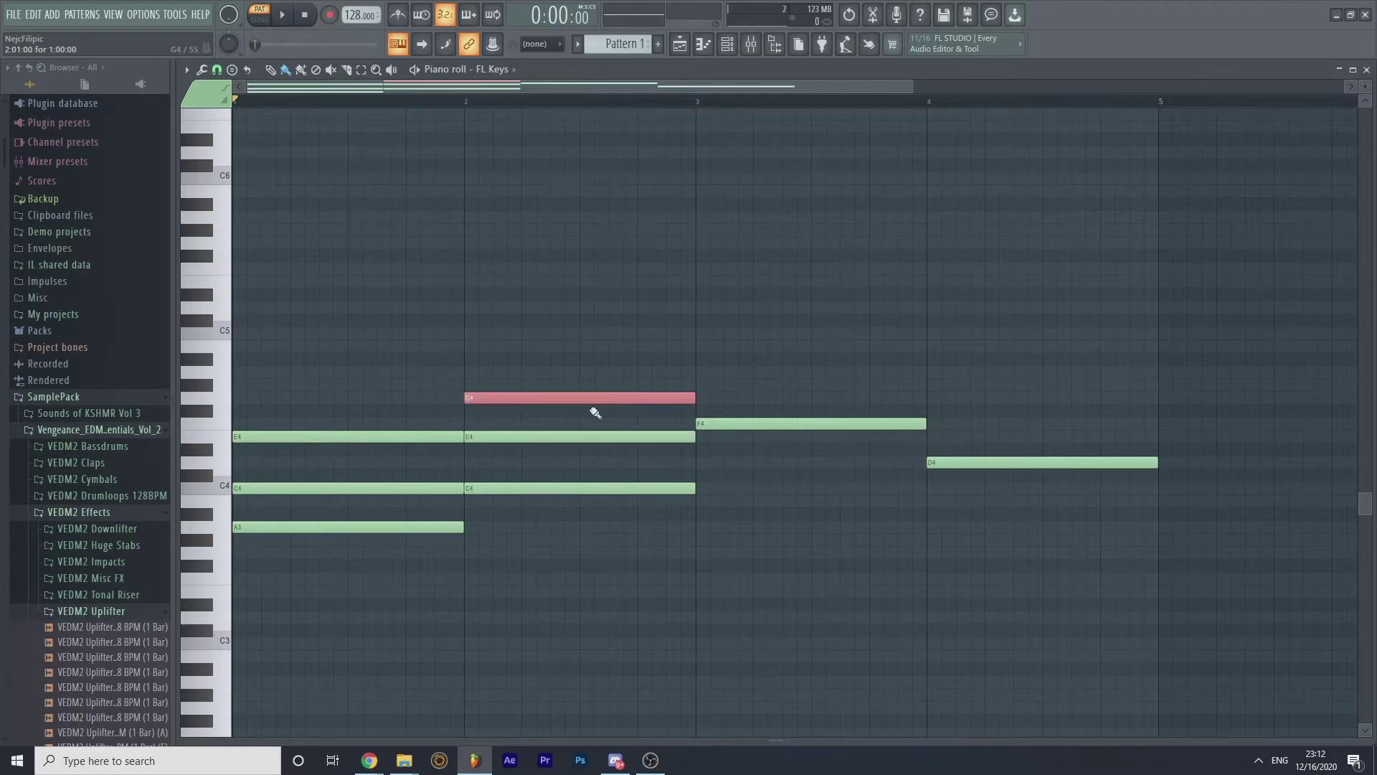
{"action": "left_click", "coordinate": [709, 382]}
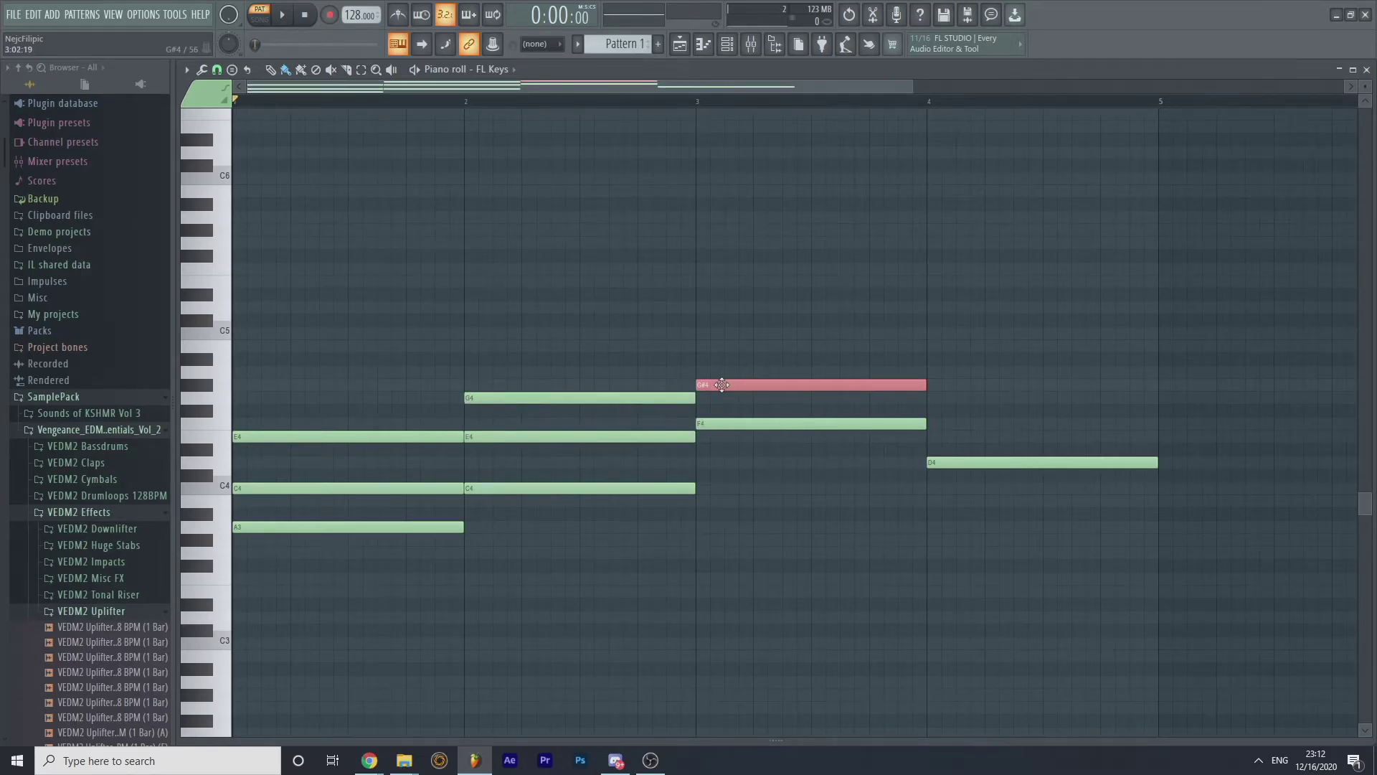
{"action": "left_click_drag", "start_coordinate": [721, 385], "coordinate": [718, 371]}
{"action": "left_click", "coordinate": [719, 334]}
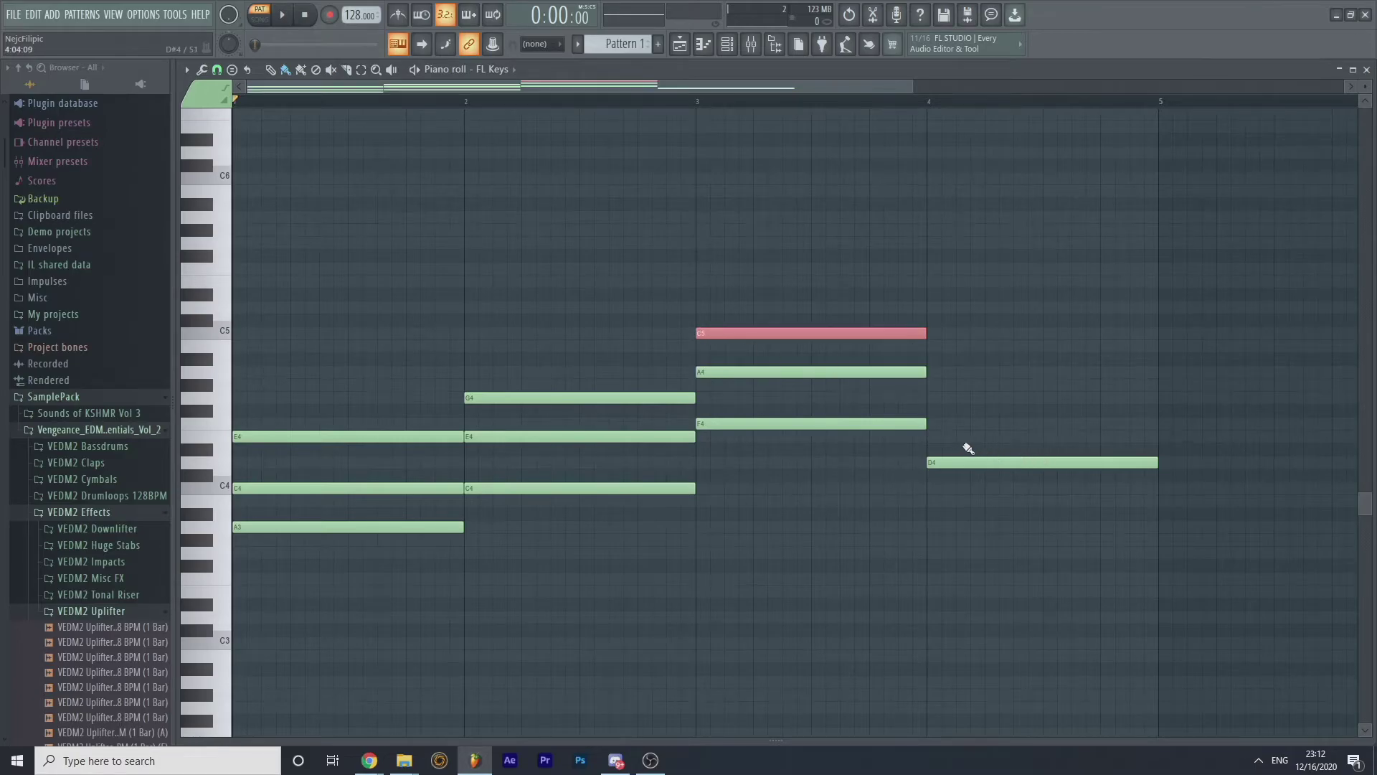
- Add A4 and F4 to bar 4's chord and raise bar 1's C4 to C5, auditioning the inversion
{"action": "left_click", "coordinate": [932, 371]}
{"action": "left_click", "coordinate": [932, 423]}
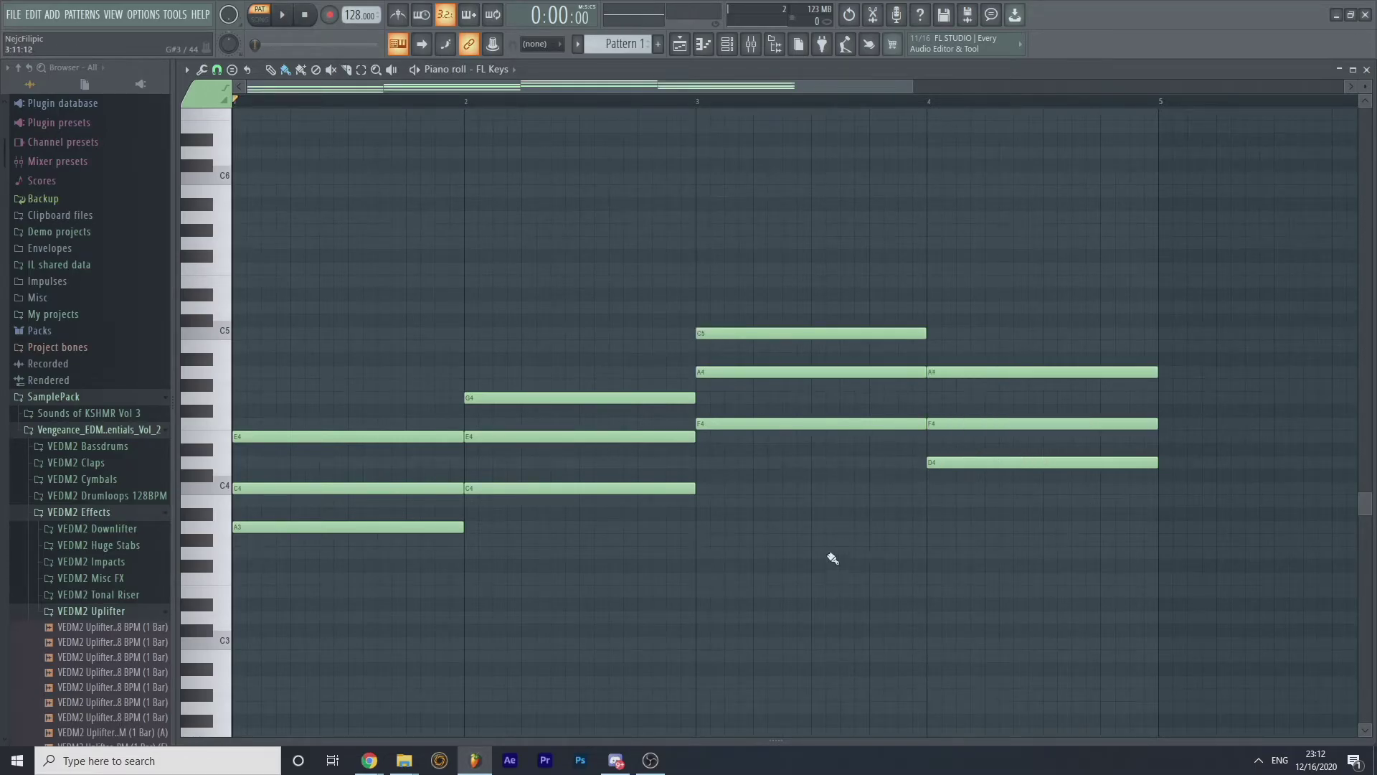
{"action": "key", "text": "space"}
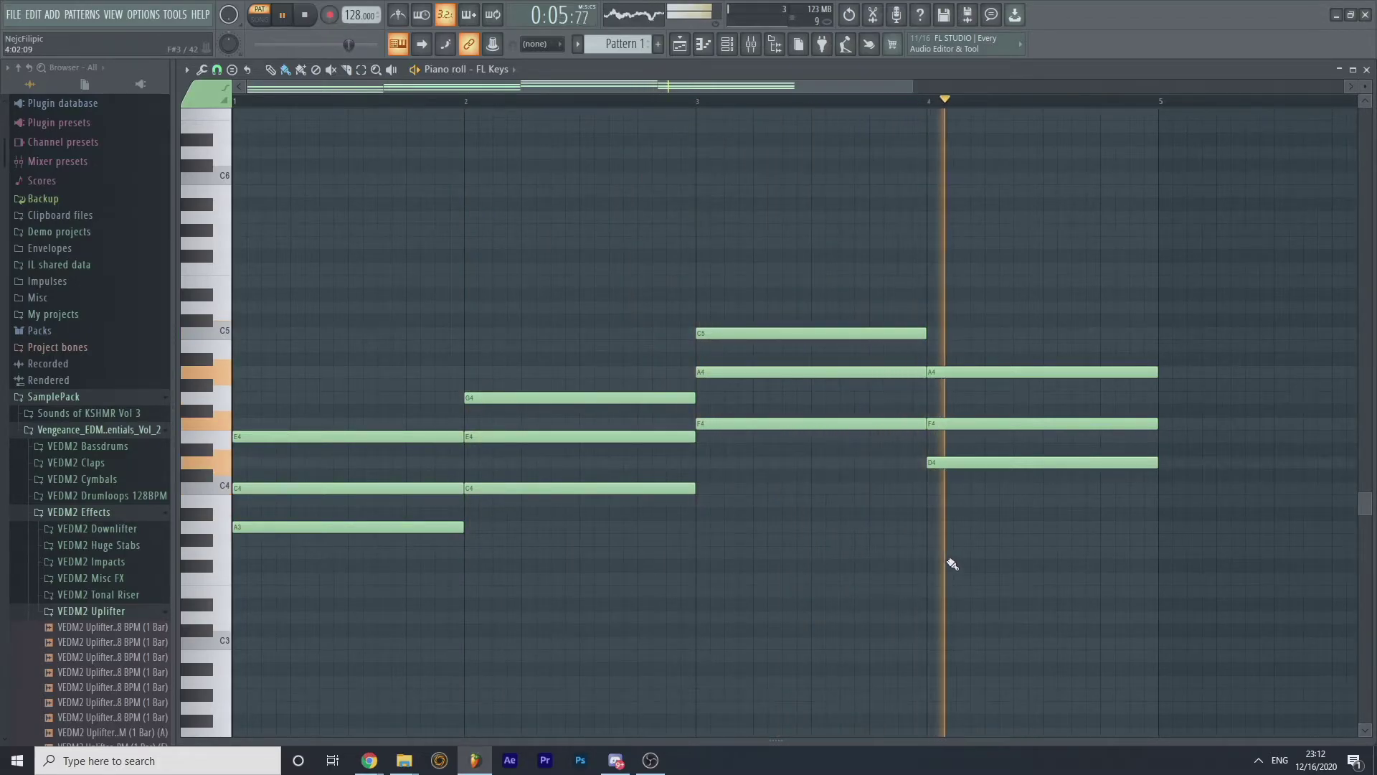
{"action": "key", "text": "space"}
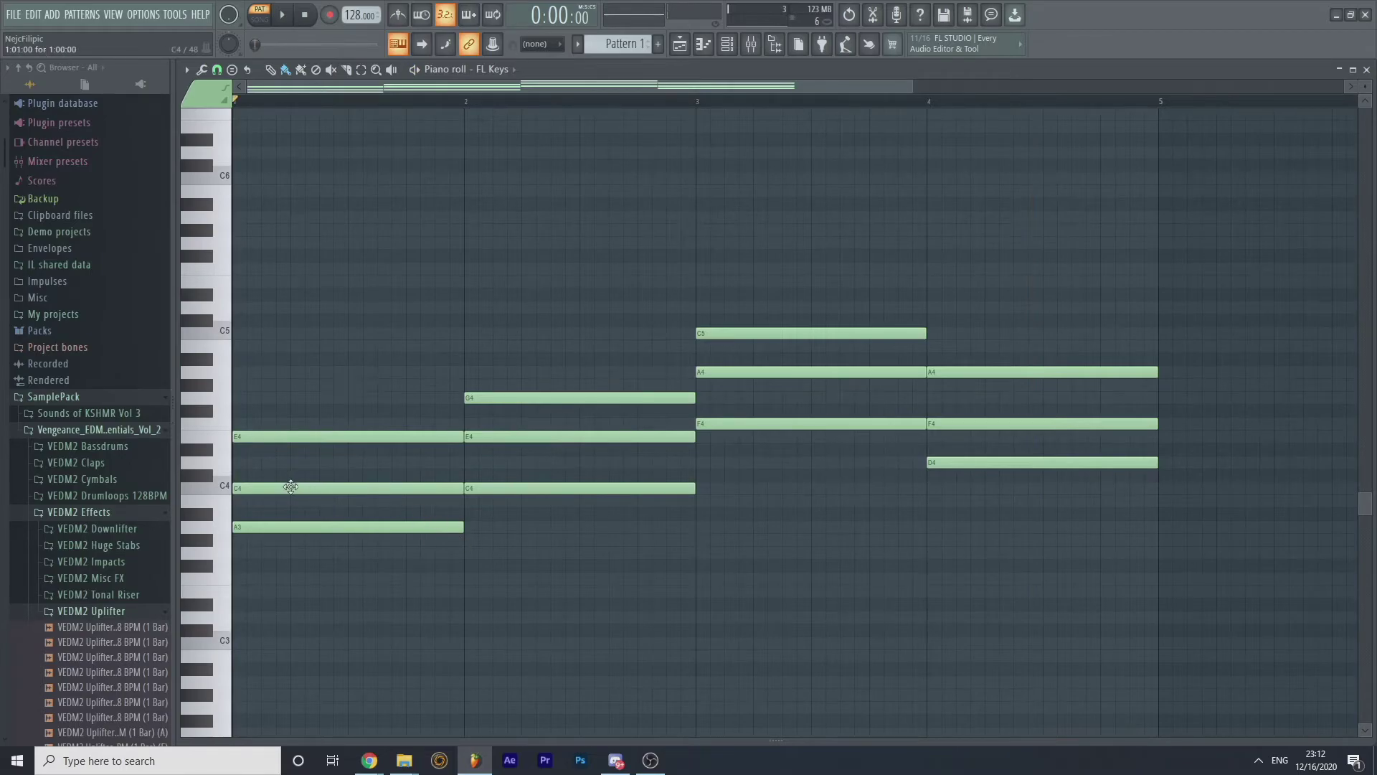
{"action": "left_click_drag", "start_coordinate": [288, 488], "coordinate": [268, 332]}
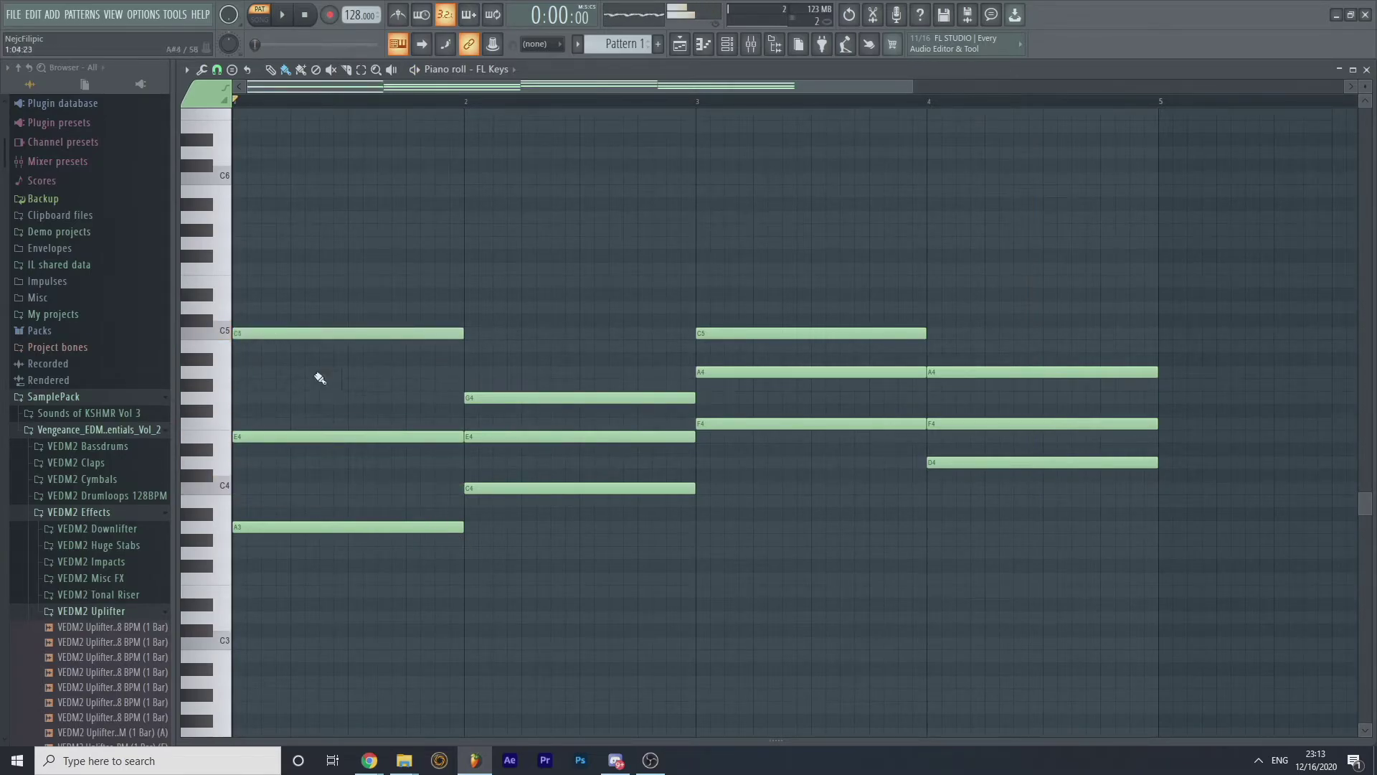
{"action": "key", "text": "space"}
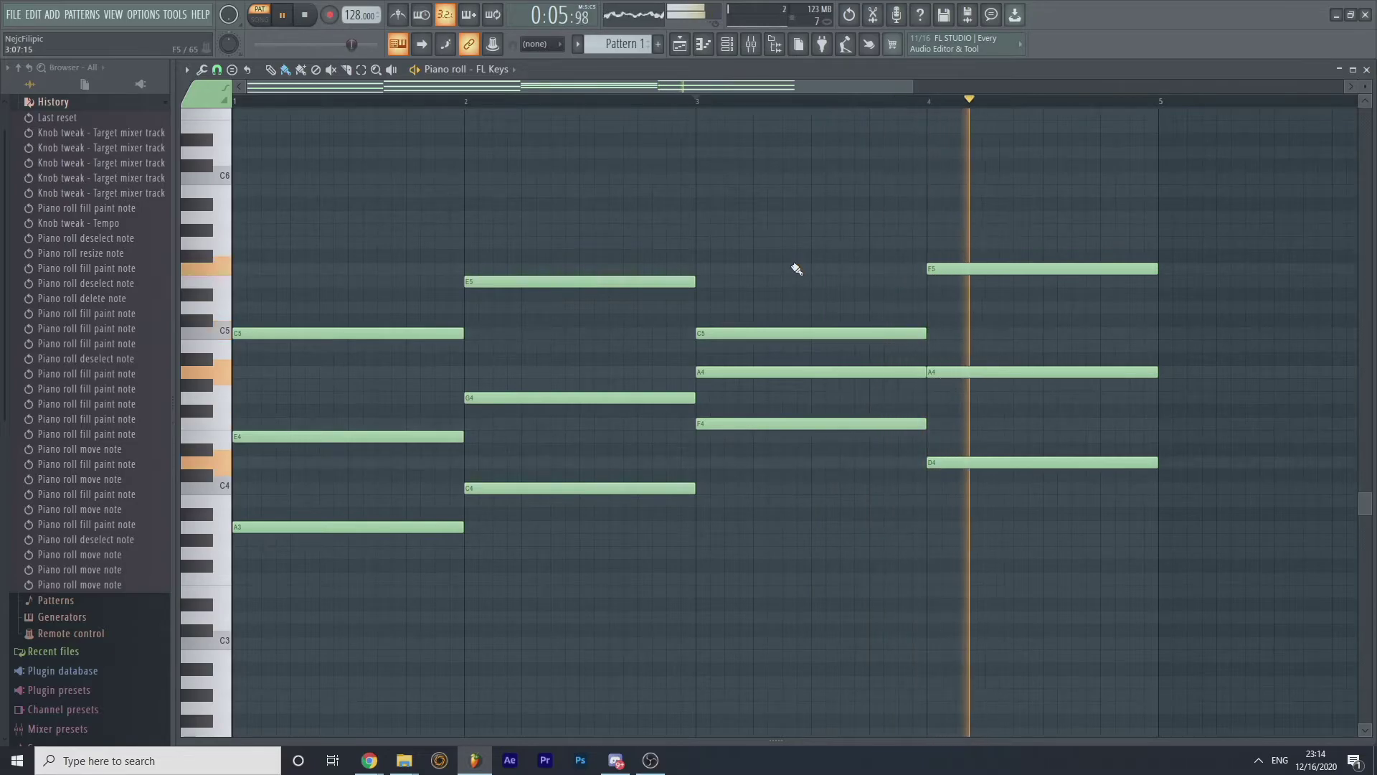
{"action": "key", "text": "space"}
{"action": "scroll", "coordinate": [788, 397], "scroll_direction": "up", "scroll_amount": 3}
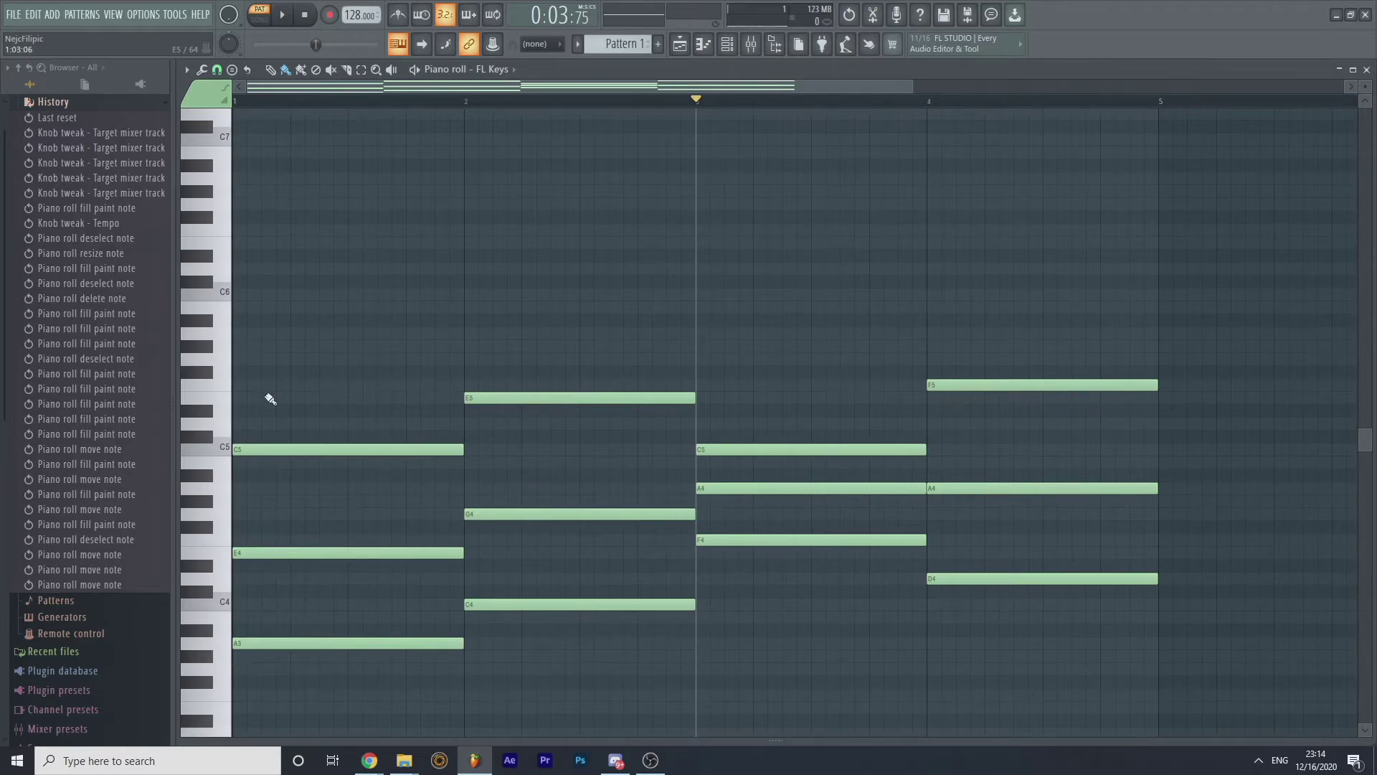
- Paint one-step C6 notes repeating across bar 1, then move one copy down to A5
{"action": "left_click", "coordinate": [240, 294]}
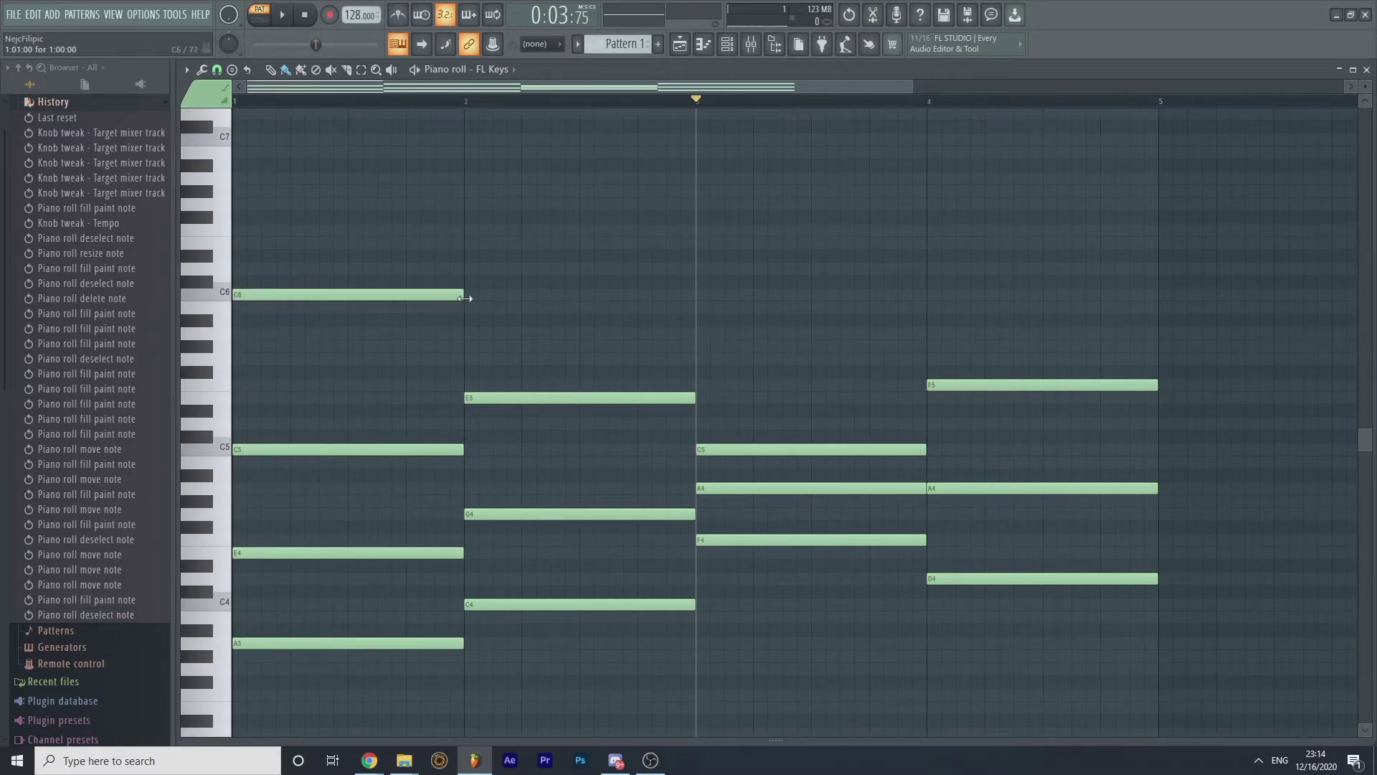
{"action": "mouse_move", "coordinate": [465, 298]}
{"action": "left_mouse_down"}
{"action": "mouse_move", "coordinate": [245, 306]}
{"action": "mouse_move", "coordinate": [337, 294]}
{"action": "left_mouse_up"}
{"action": "left_click", "coordinate": [286, 294]}
{"action": "left_click", "coordinate": [371, 297]}
{"action": "left_click", "coordinate": [415, 294]}
{"action": "left_click", "coordinate": [459, 294]}
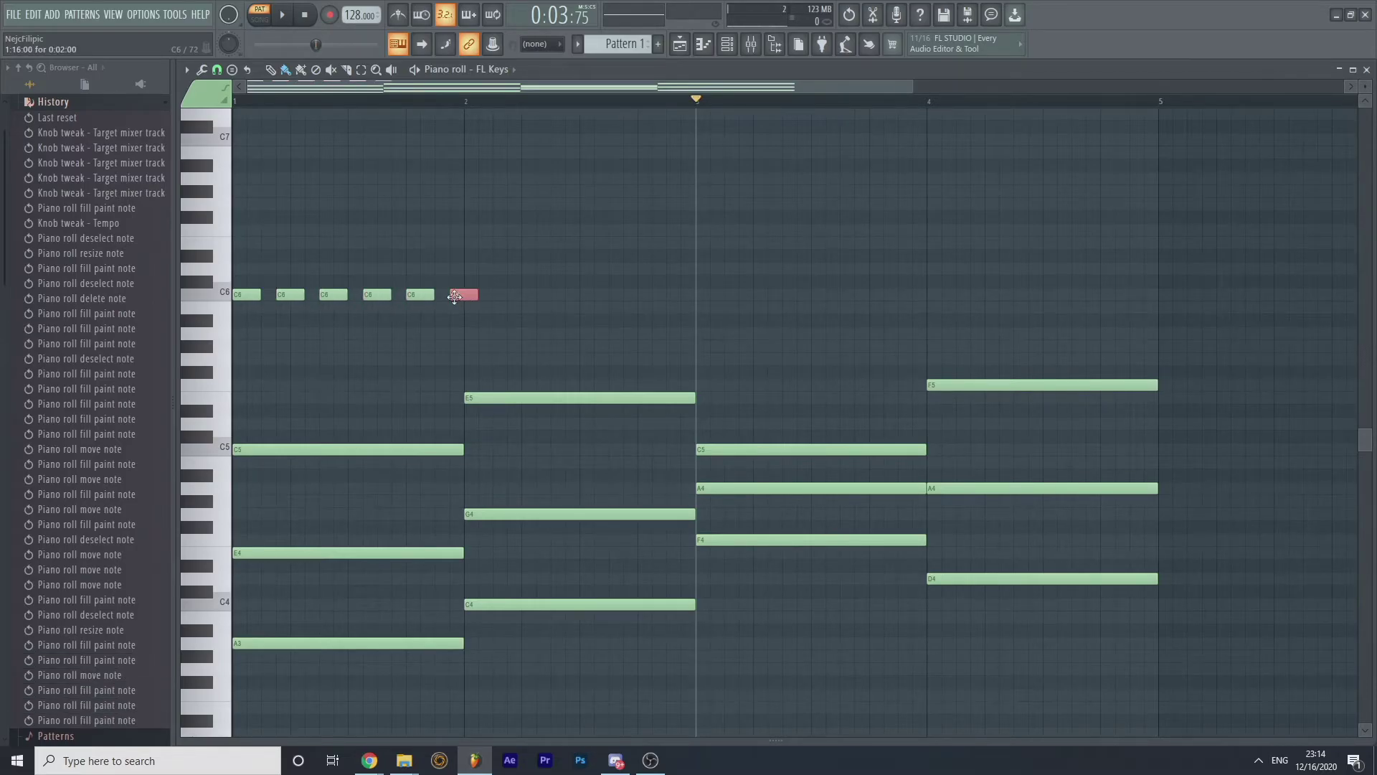
{"action": "left_click_drag", "start_coordinate": [459, 294], "coordinate": [444, 294]}
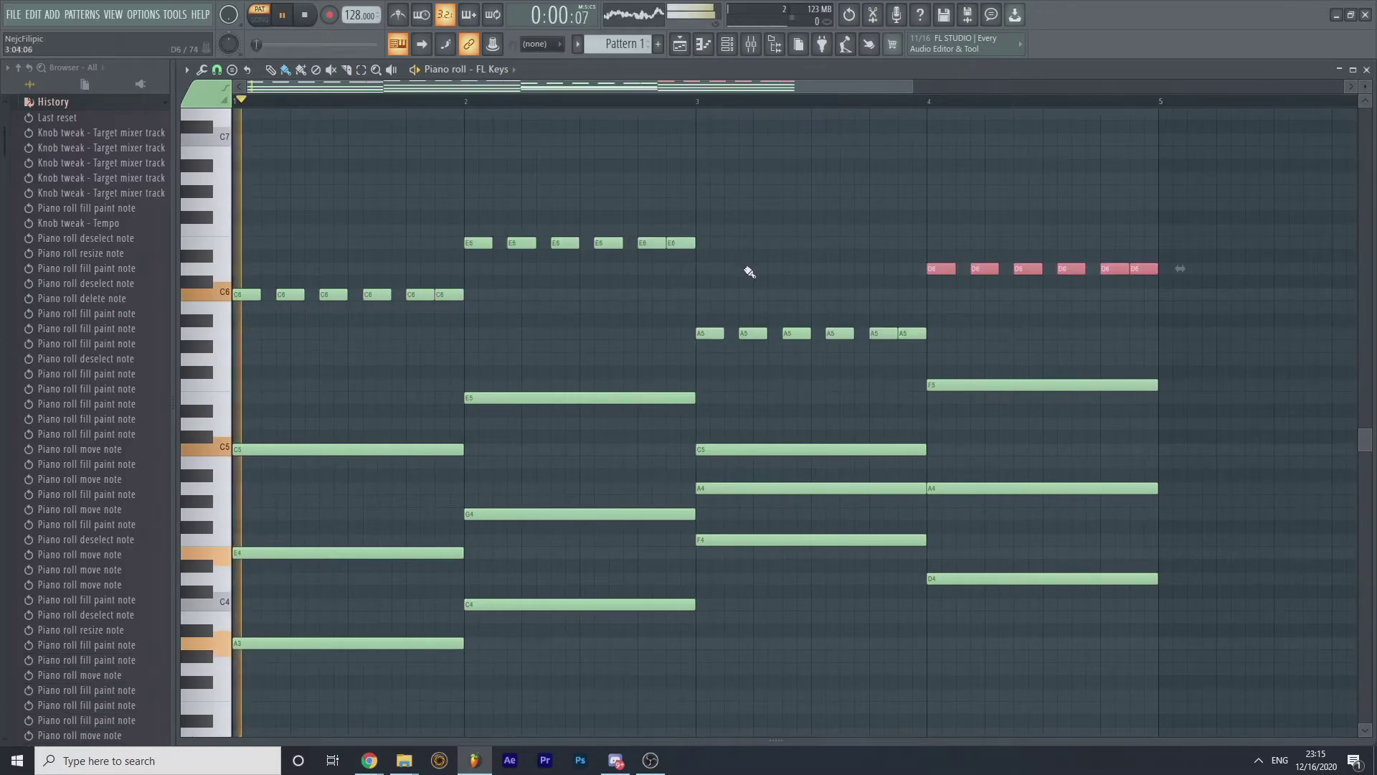
{"action": "left_click", "coordinate": [750, 272]}
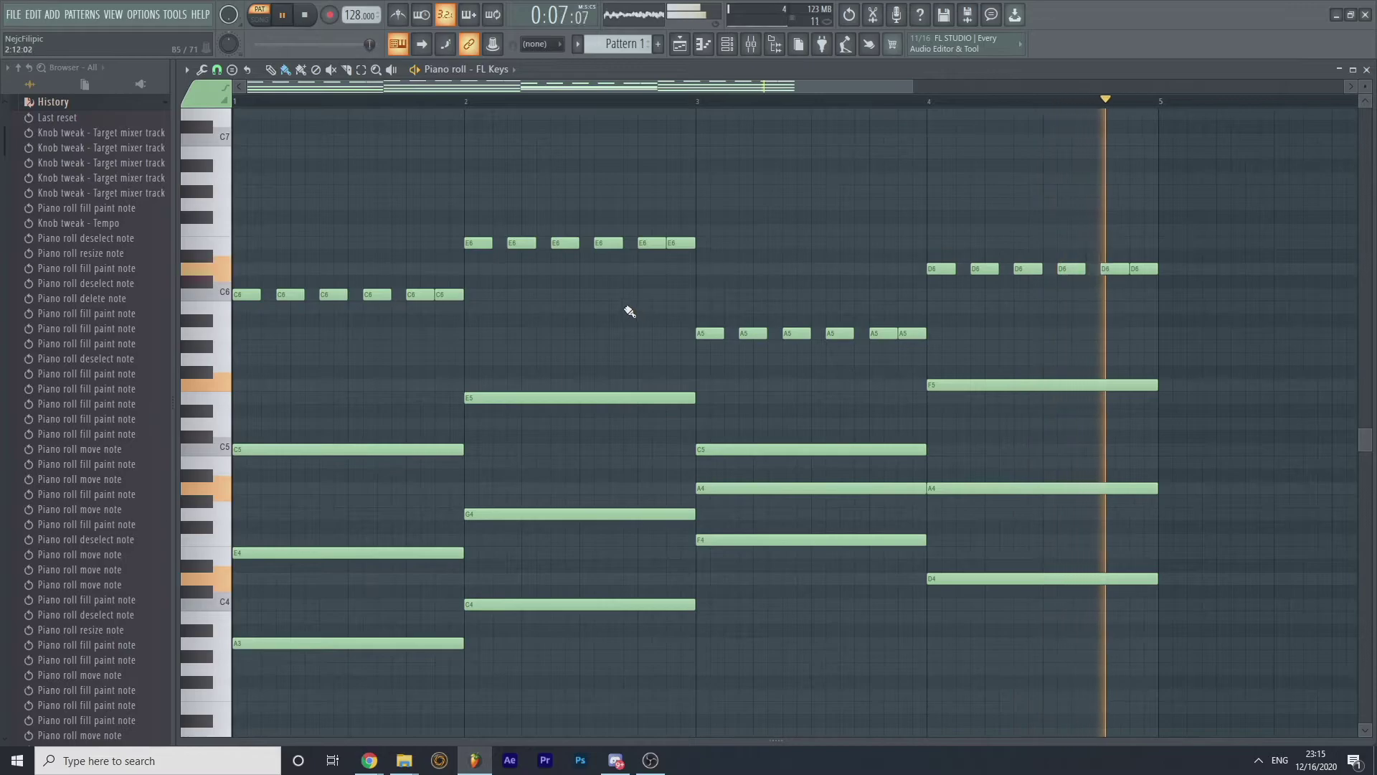
{"action": "key", "text": "space"}
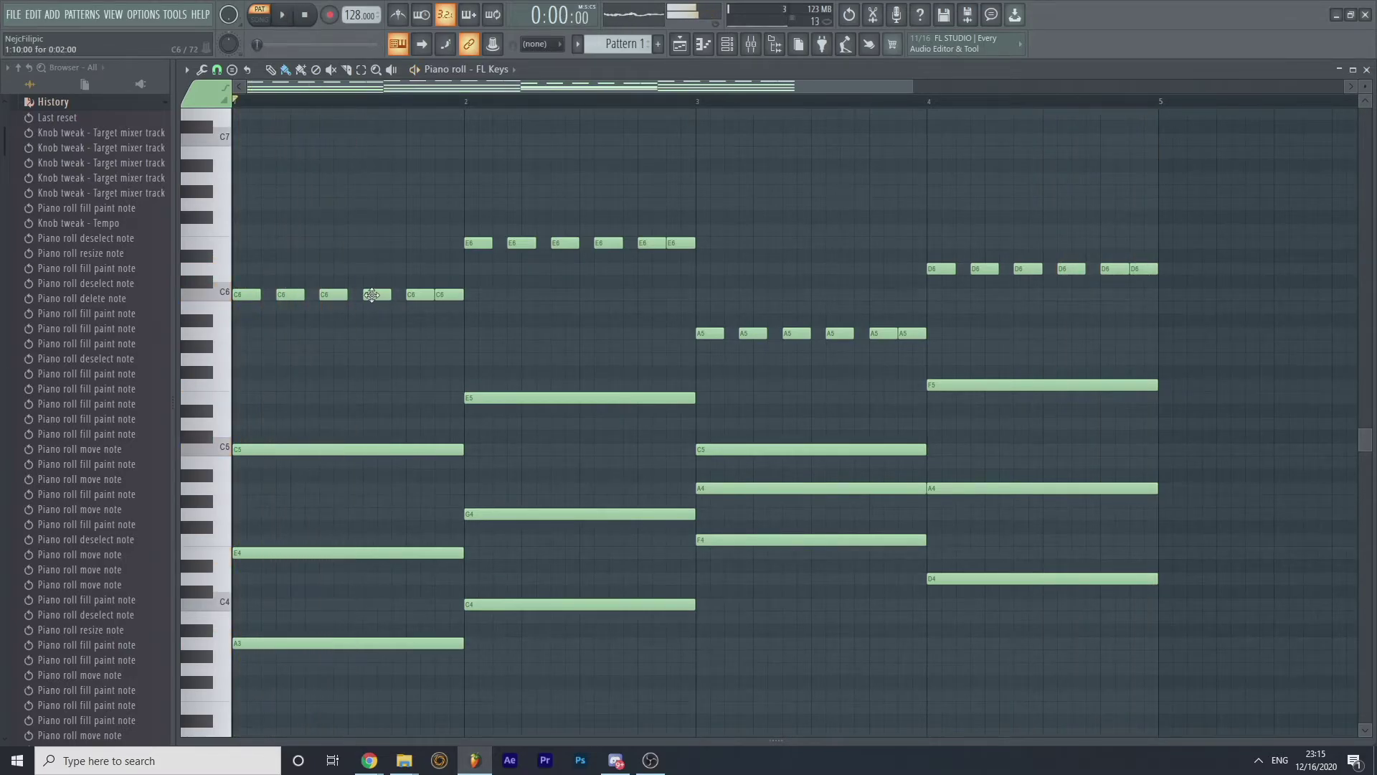
{"action": "left_click_drag", "start_coordinate": [372, 294], "coordinate": [371, 335]}
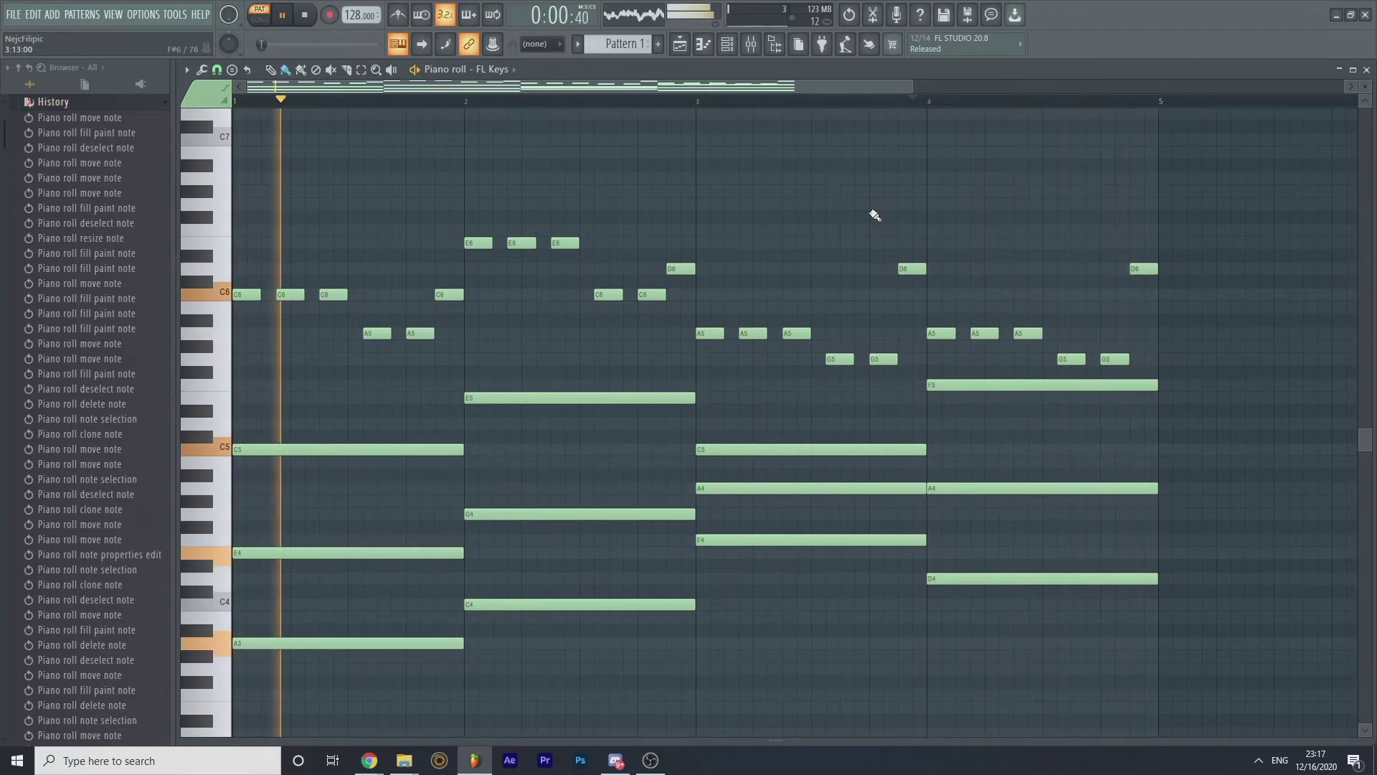
{"action": "key", "text": "space"}
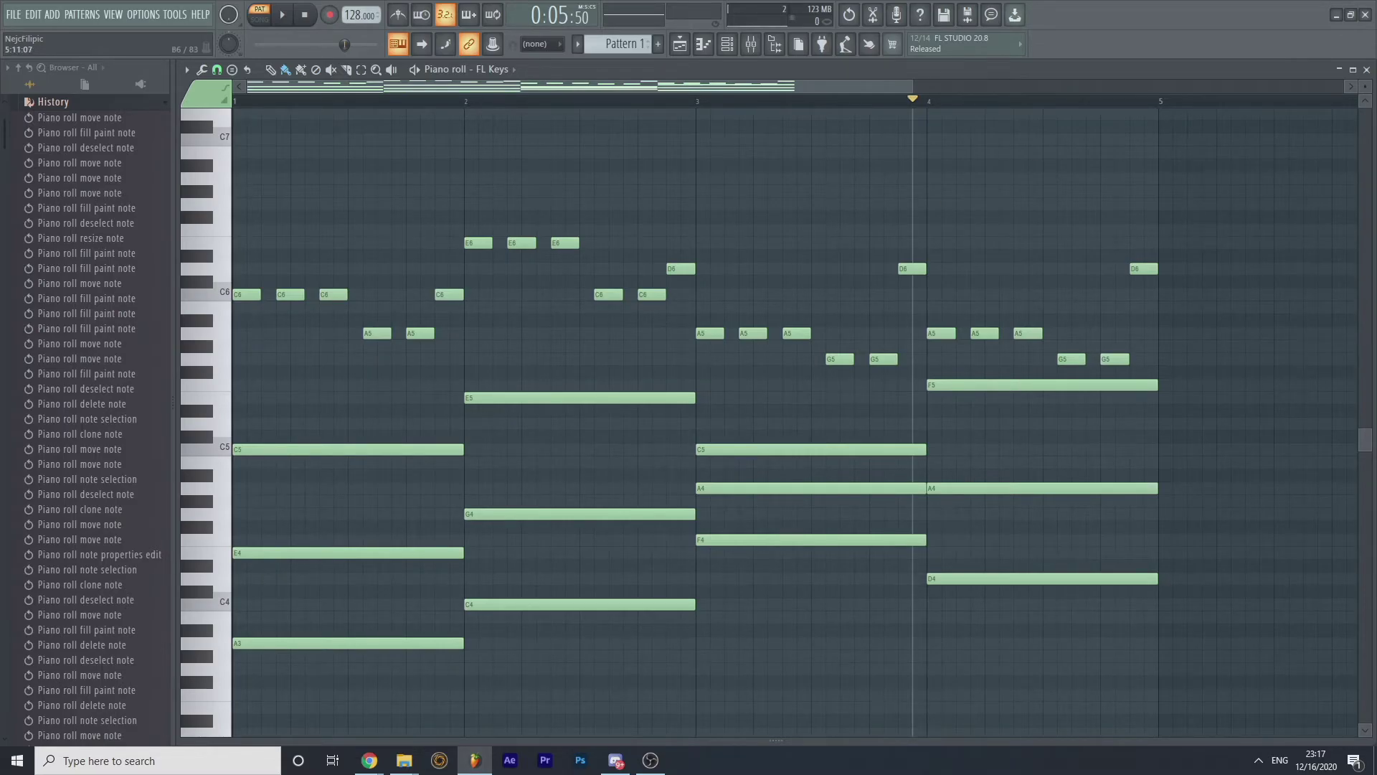
{"action": "key", "text": "space"}
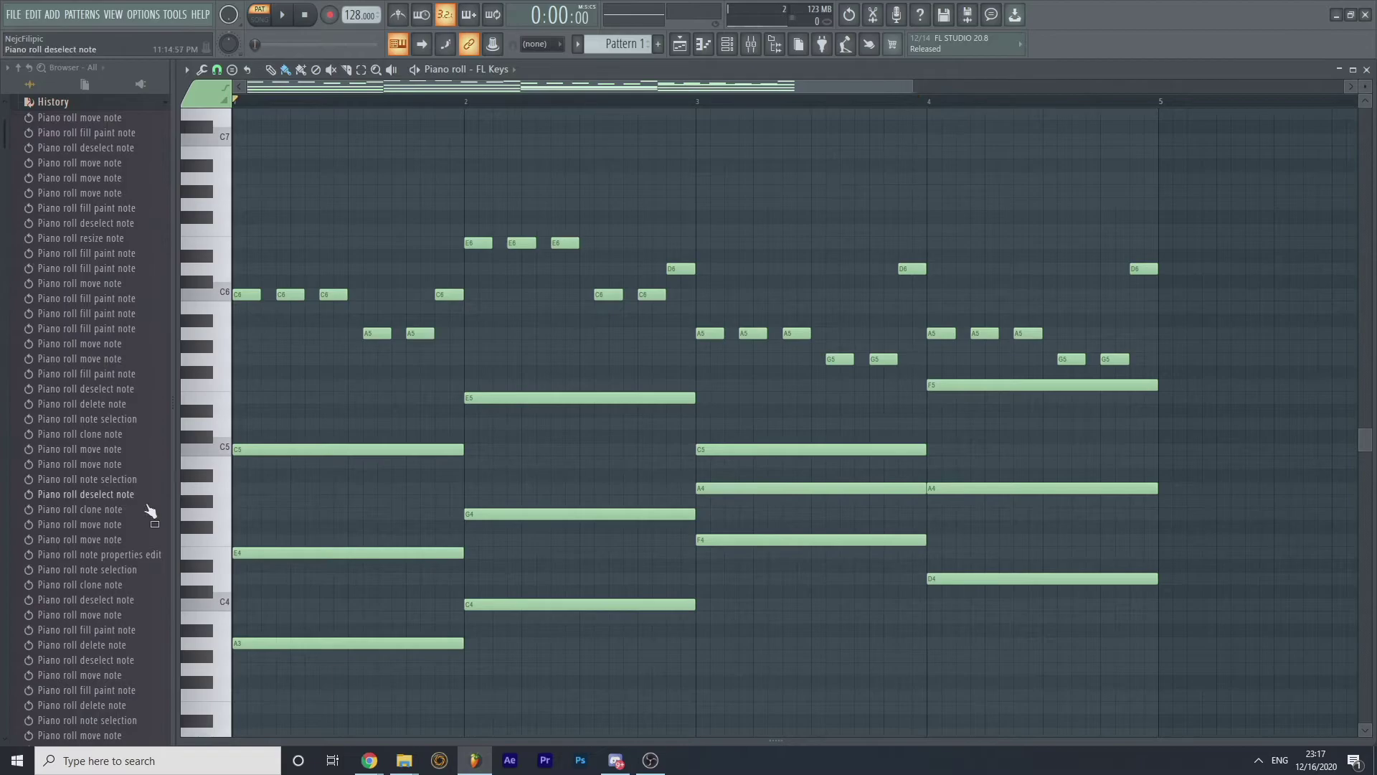
{"action": "left_click", "coordinate": [223, 562]}
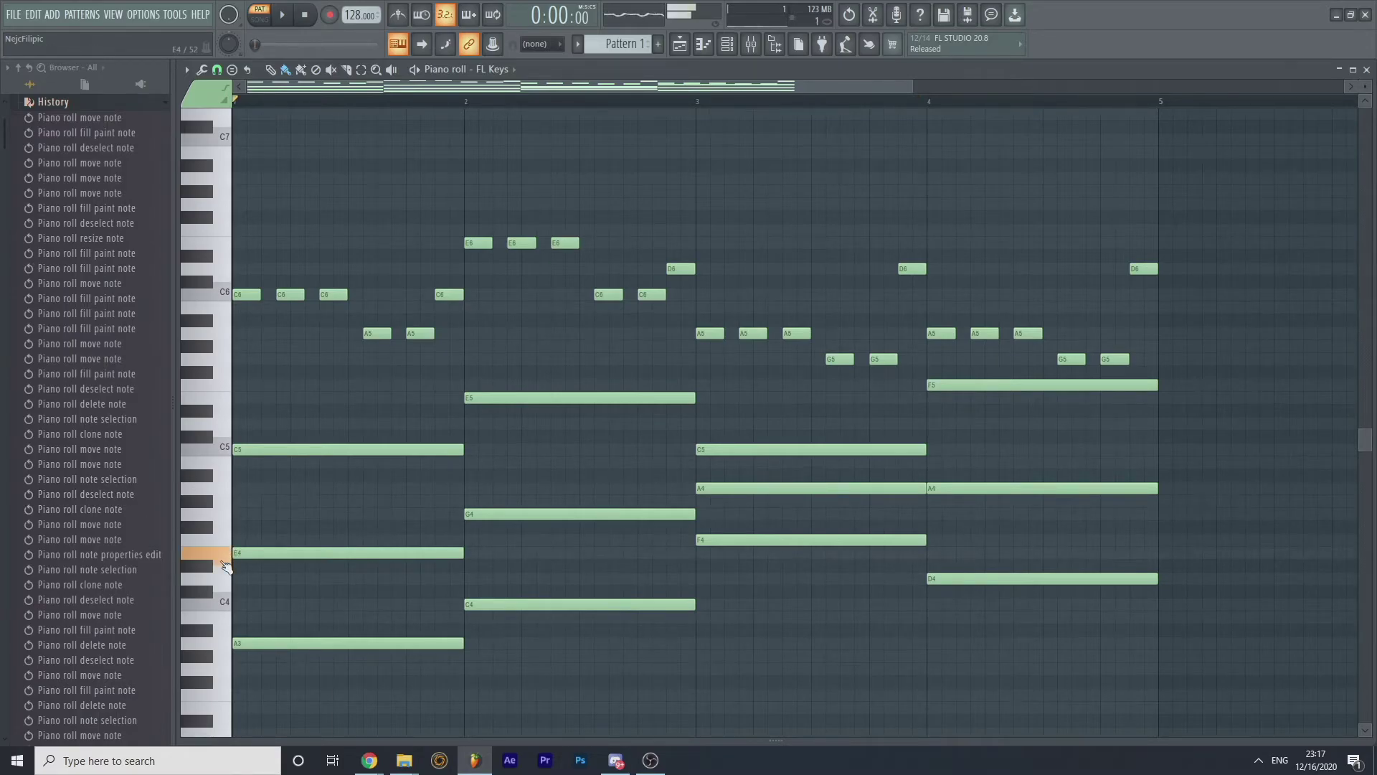
{"action": "left_click", "coordinate": [226, 522]}
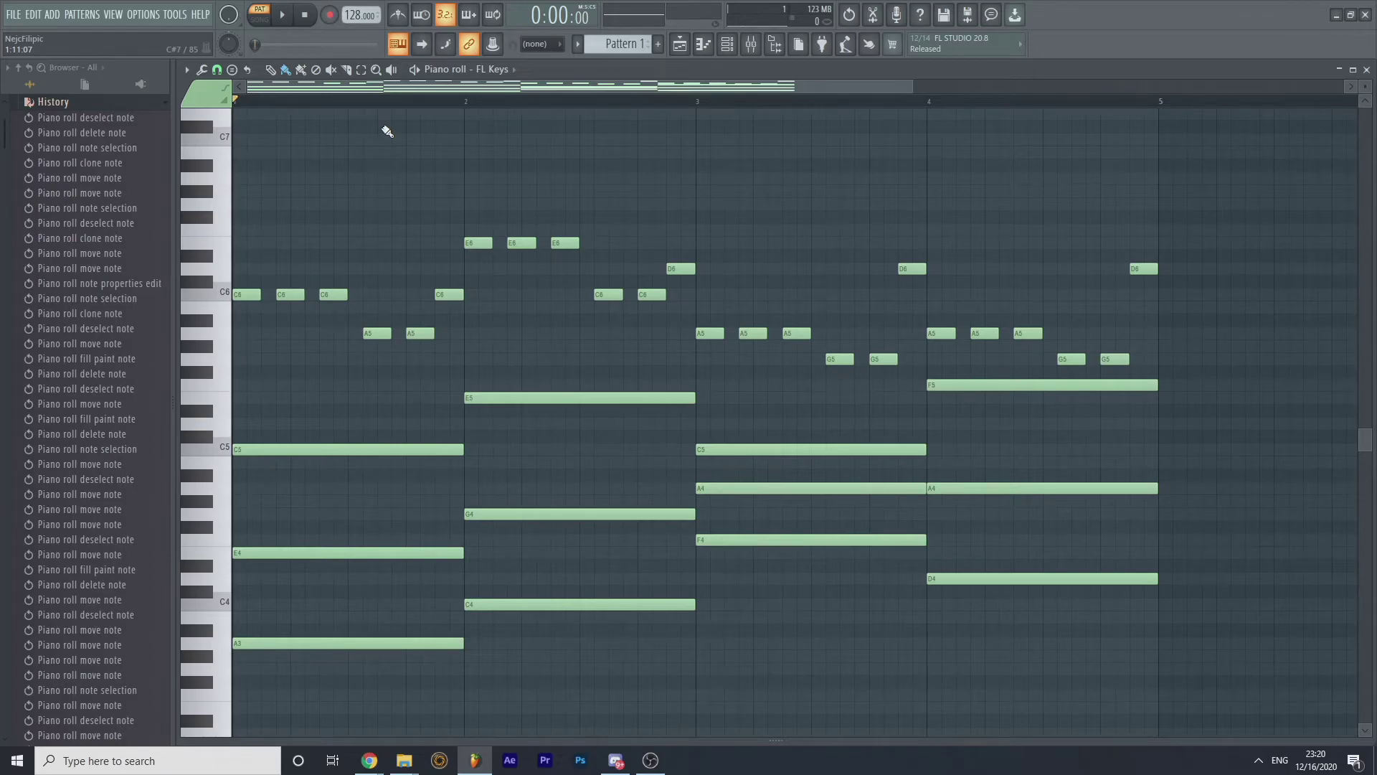
{"action": "key", "text": "space"}
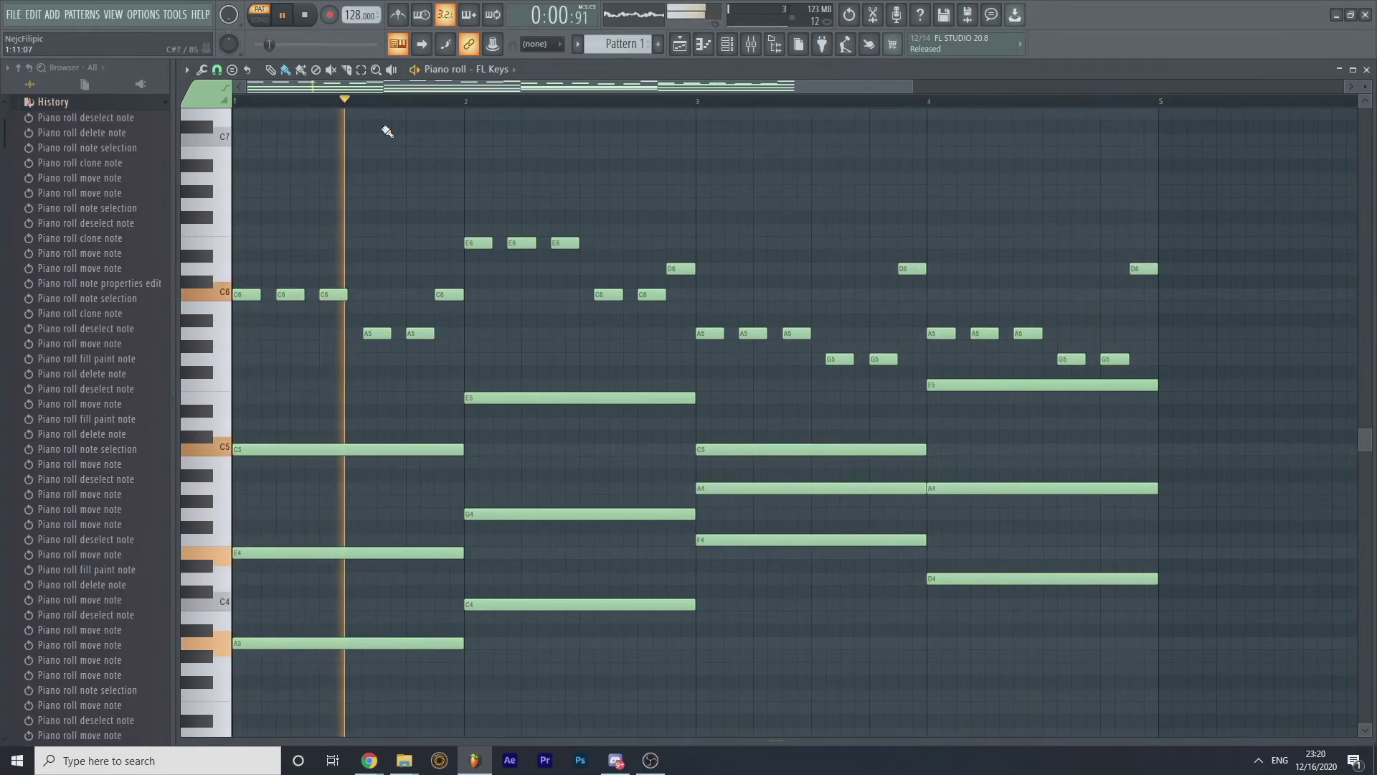
{"action": "key", "text": "space"}
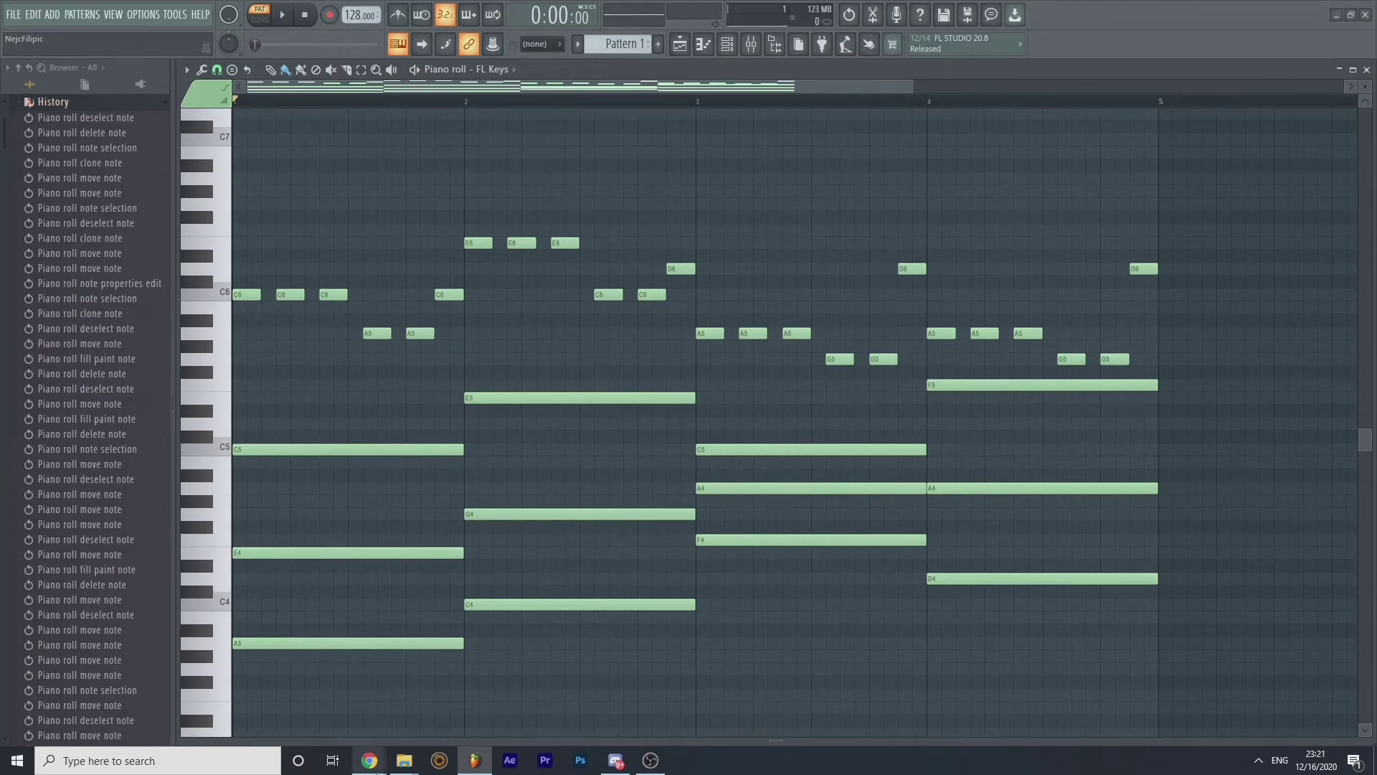
- Switch from the ShowScale page to the Udemy course page in Chrome
{"action": "mouse_move", "coordinate": [369, 760]}
{"action": "left_click", "coordinate": [445, 692]}
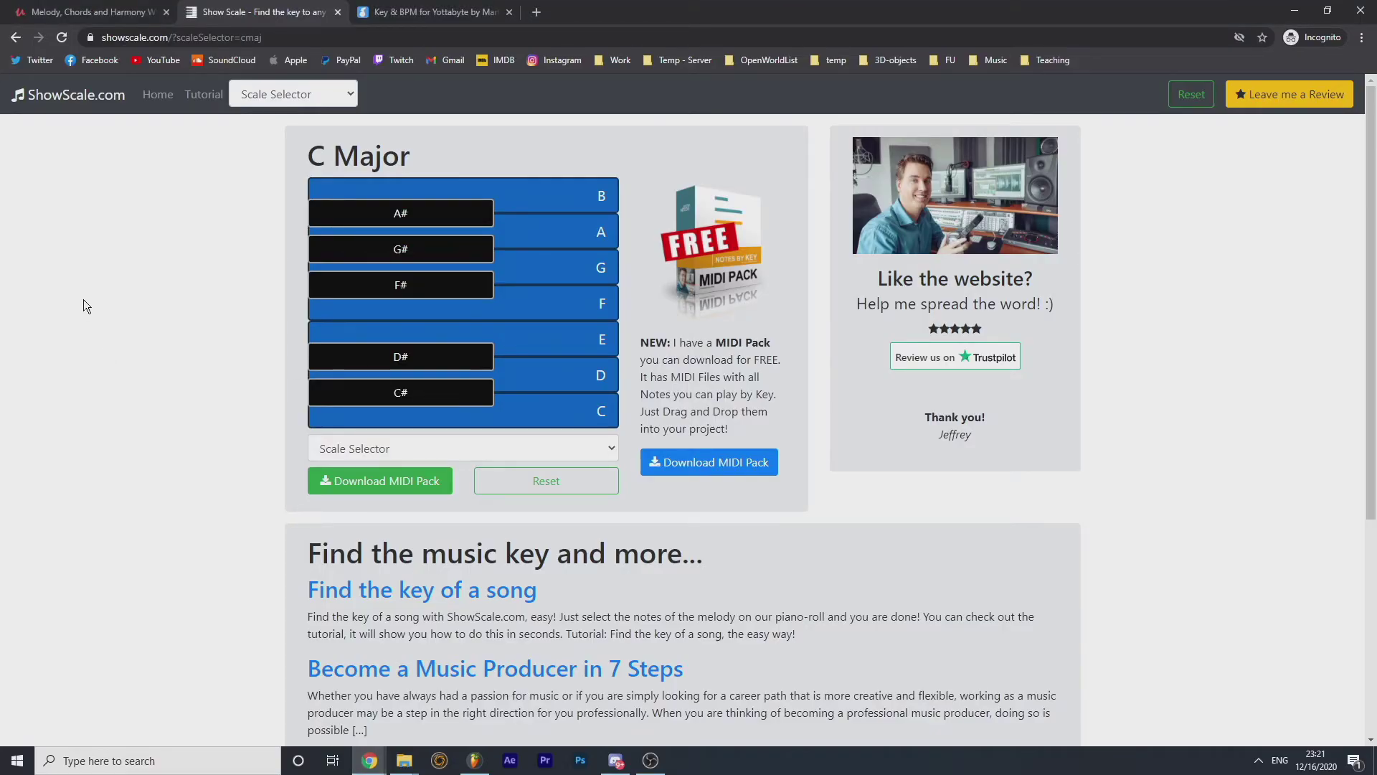
{"action": "left_click", "coordinate": [72, 12]}
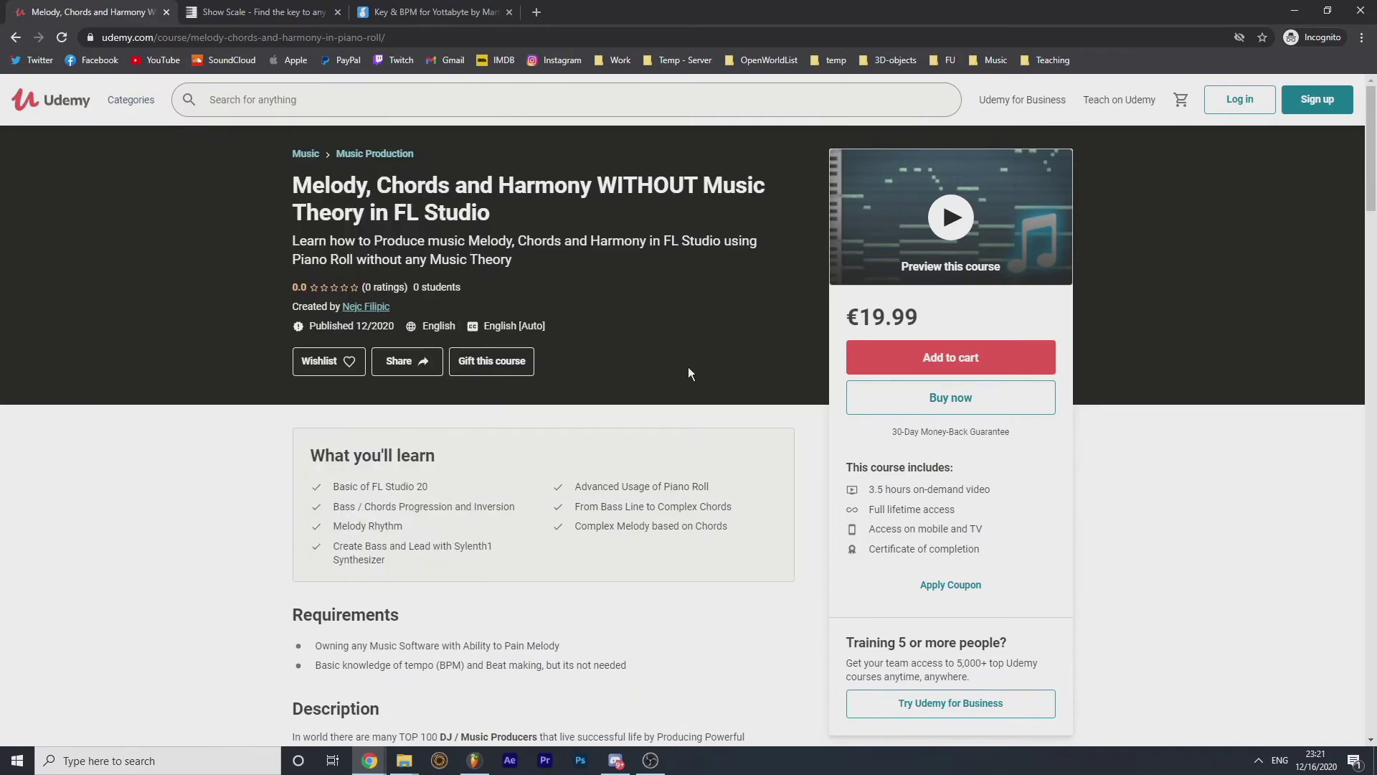
- Read down to the Instructor section, briefly highlighting the instructor's name, then return to the top
{"action": "scroll", "coordinate": [686, 351], "scroll_direction": "down", "scroll_amount": 8}
{"action": "scroll", "coordinate": [609, 373], "scroll_direction": "up", "scroll_amount": 4}
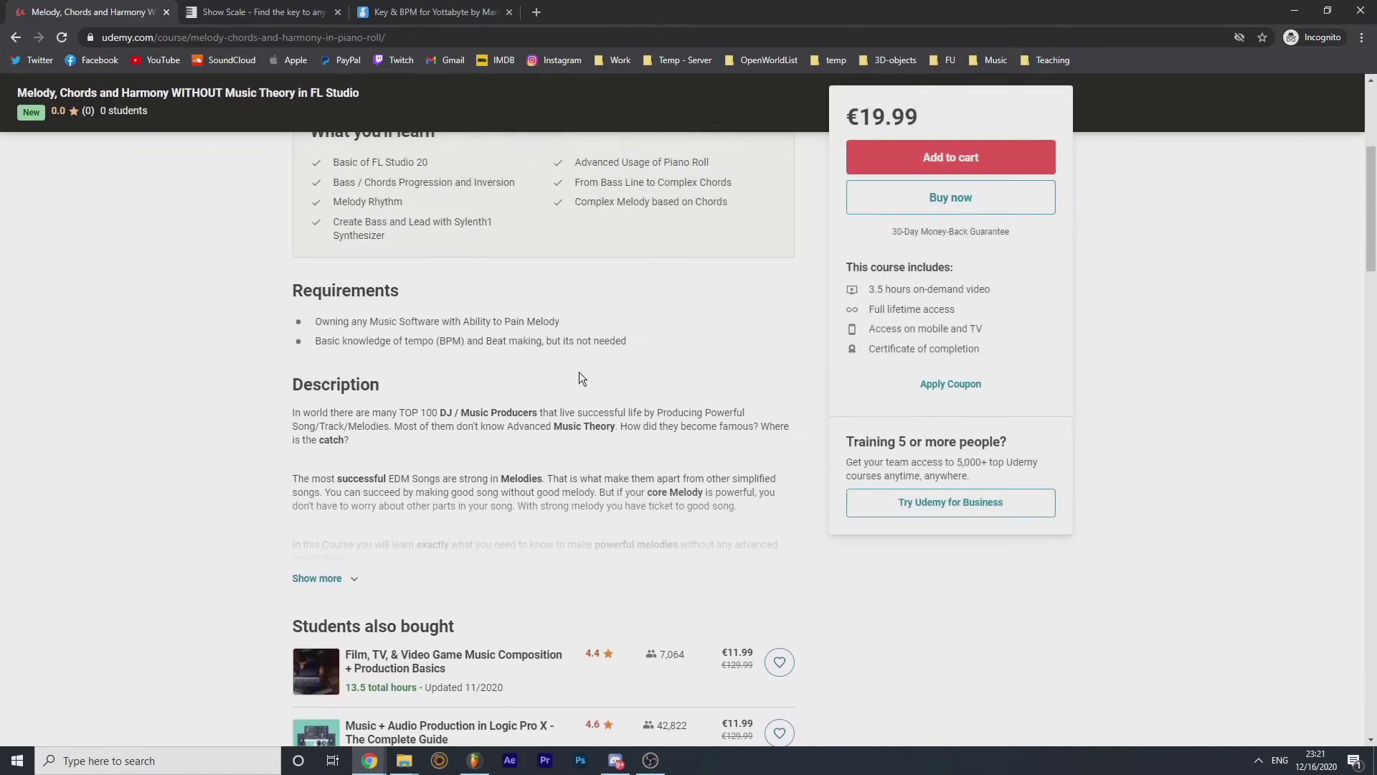
{"action": "scroll", "coordinate": [581, 378], "scroll_direction": "down", "scroll_amount": 15}
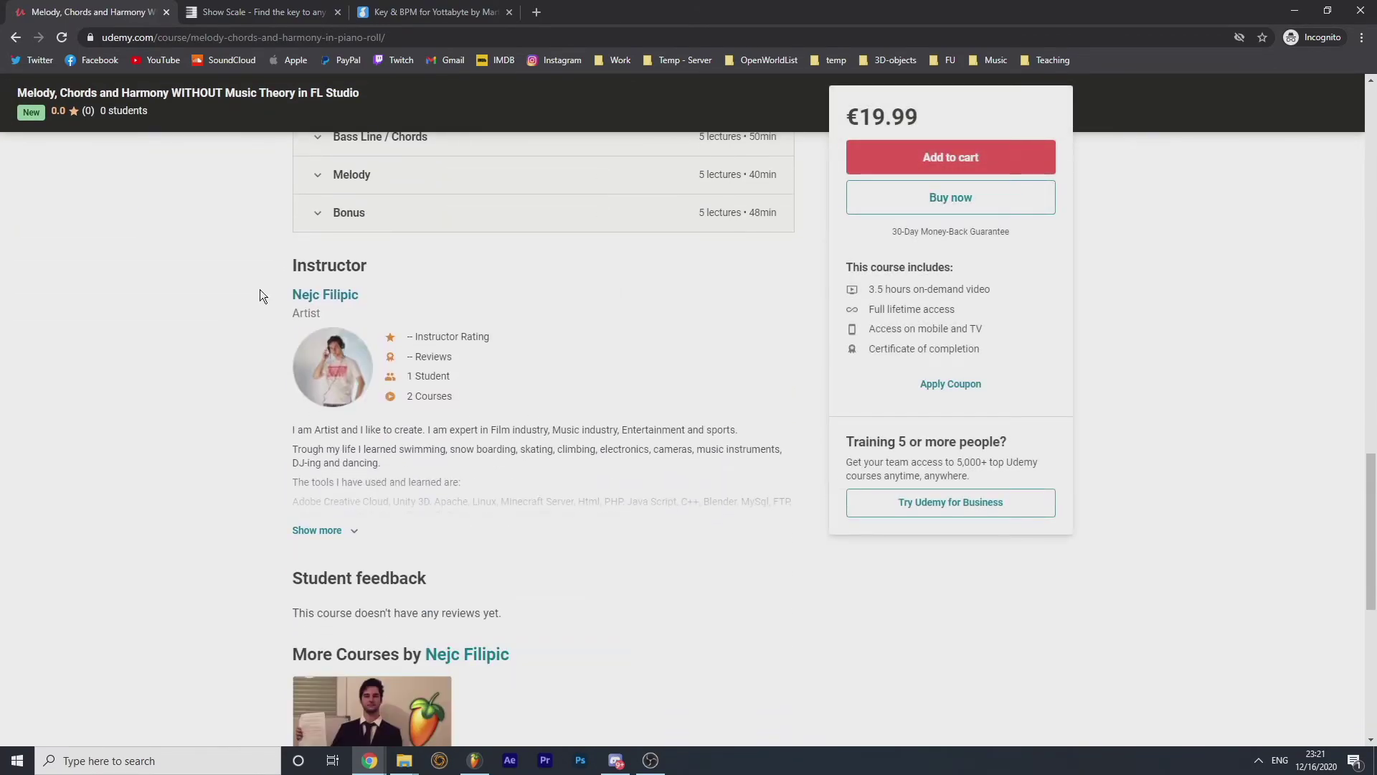
{"action": "left_click_drag", "start_coordinate": [274, 291], "coordinate": [386, 291]}
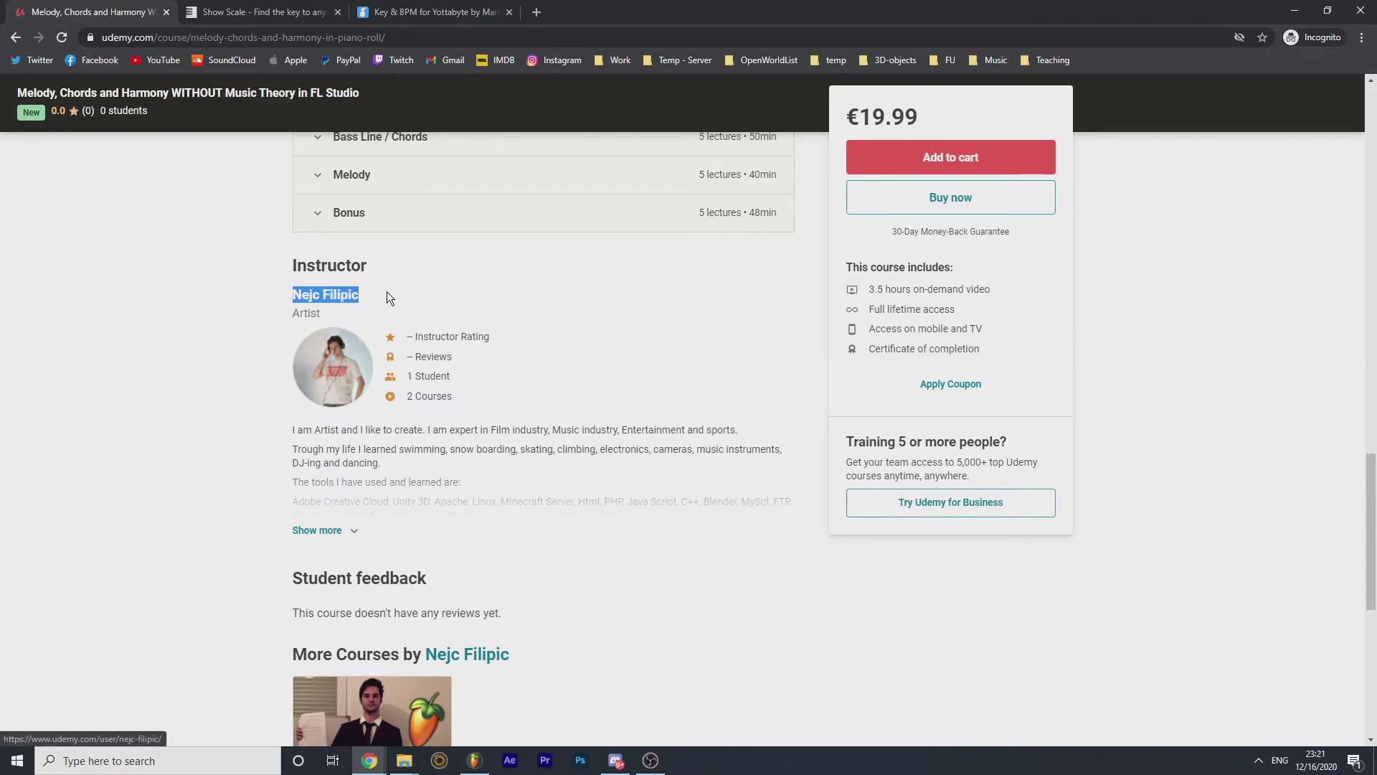
{"action": "left_click", "coordinate": [391, 269]}
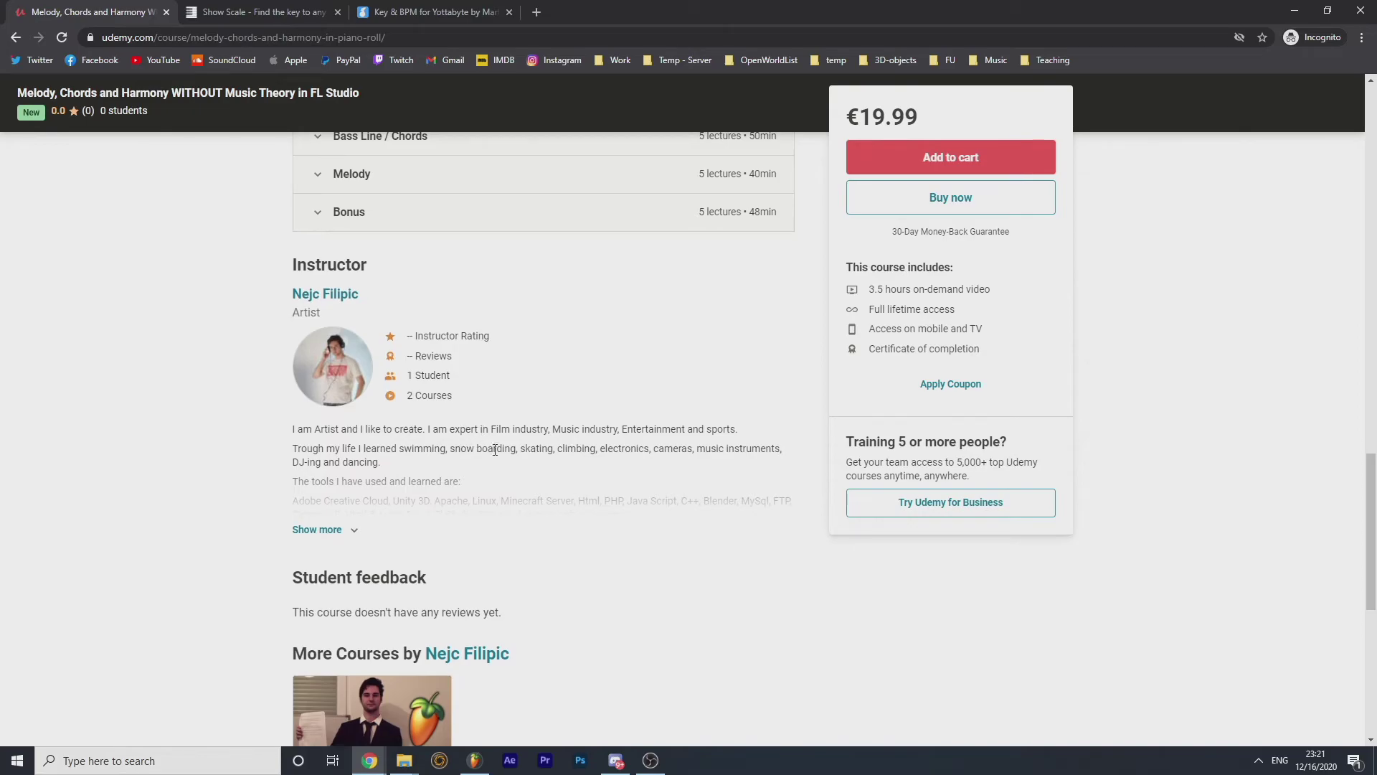
{"action": "scroll", "coordinate": [517, 430], "scroll_direction": "down", "scroll_amount": 3}
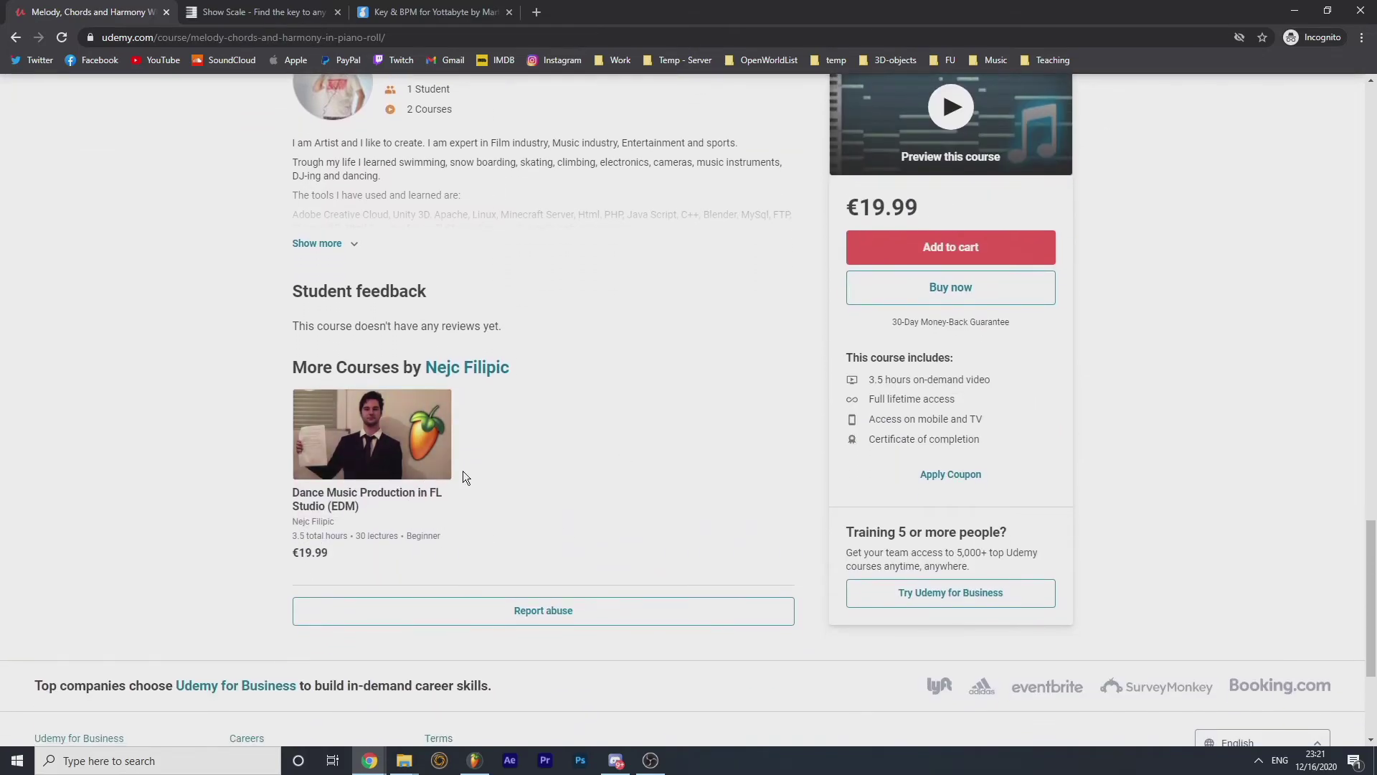
{"action": "scroll", "coordinate": [466, 459], "scroll_direction": "up", "scroll_amount": 4}
{"action": "scroll", "coordinate": [488, 427], "scroll_direction": "up", "scroll_amount": 15}
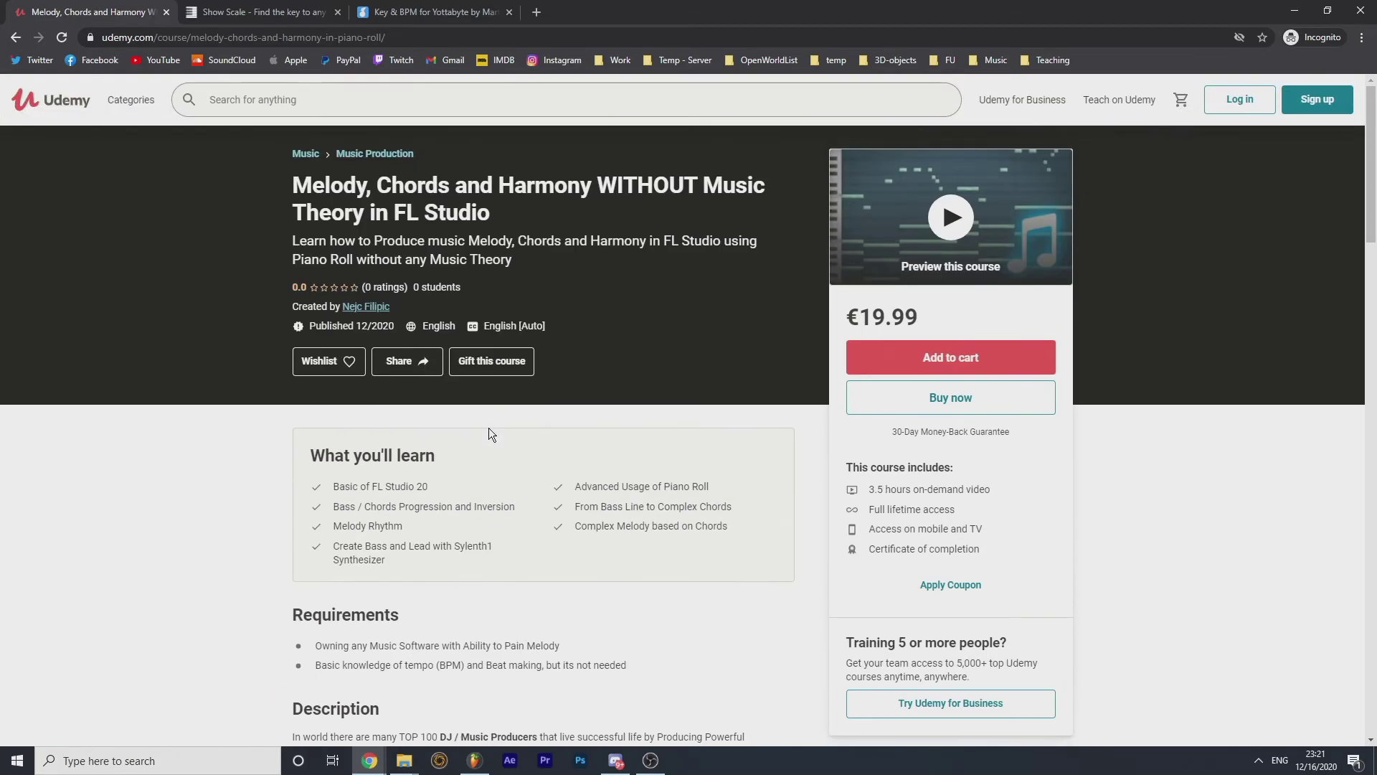
{"action": "left_click_drag", "start_coordinate": [597, 187], "coordinate": [741, 207]}
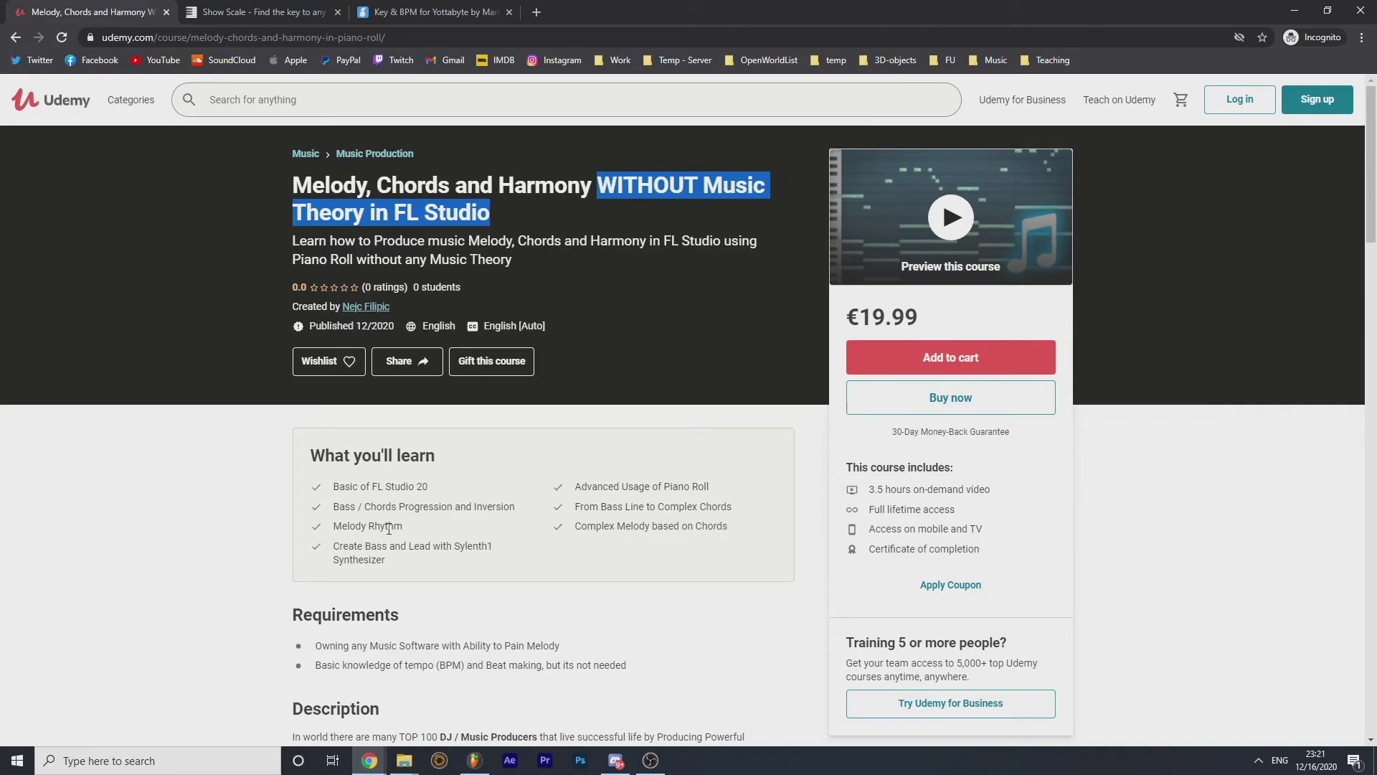
{"action": "triple_click", "coordinate": [396, 558]}
{"action": "left_click", "coordinate": [447, 582]}
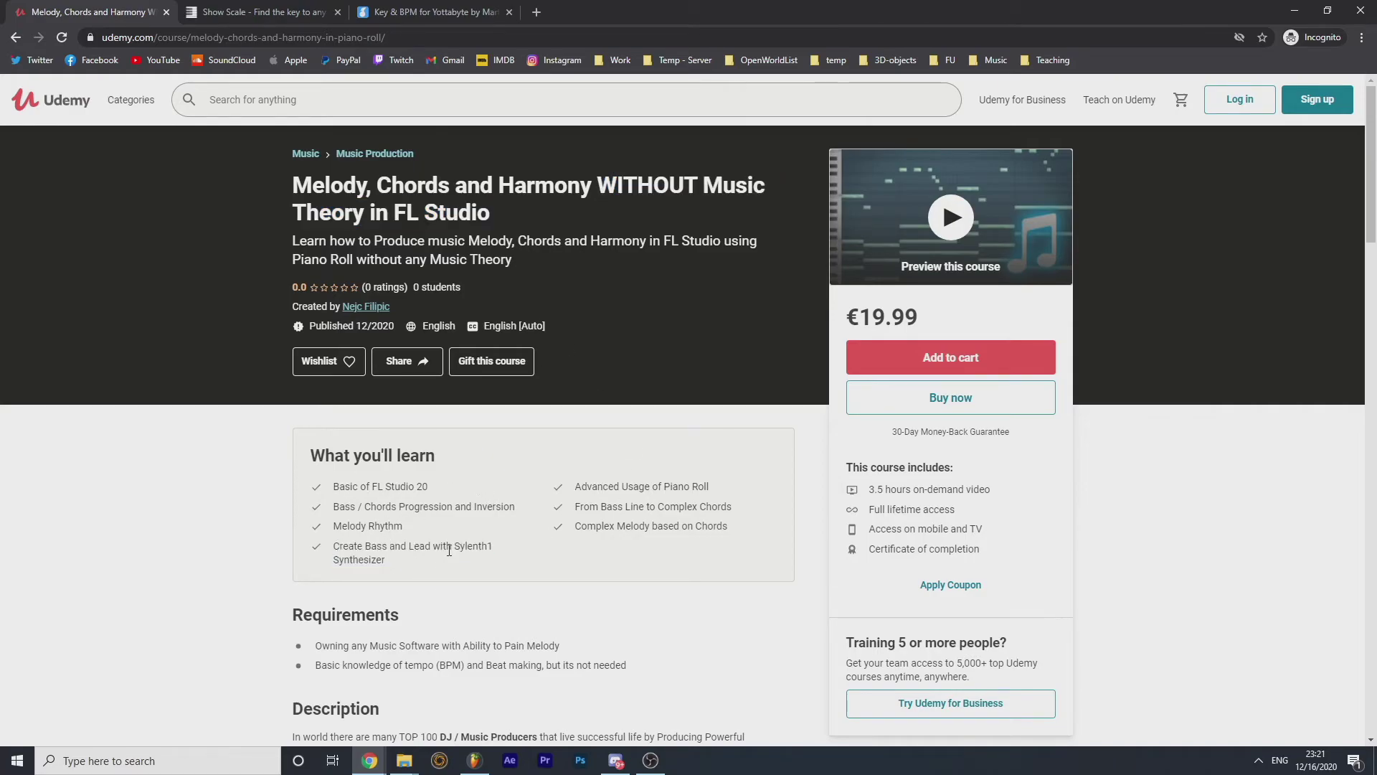
{"action": "left_click_drag", "start_coordinate": [410, 556], "coordinate": [342, 543]}
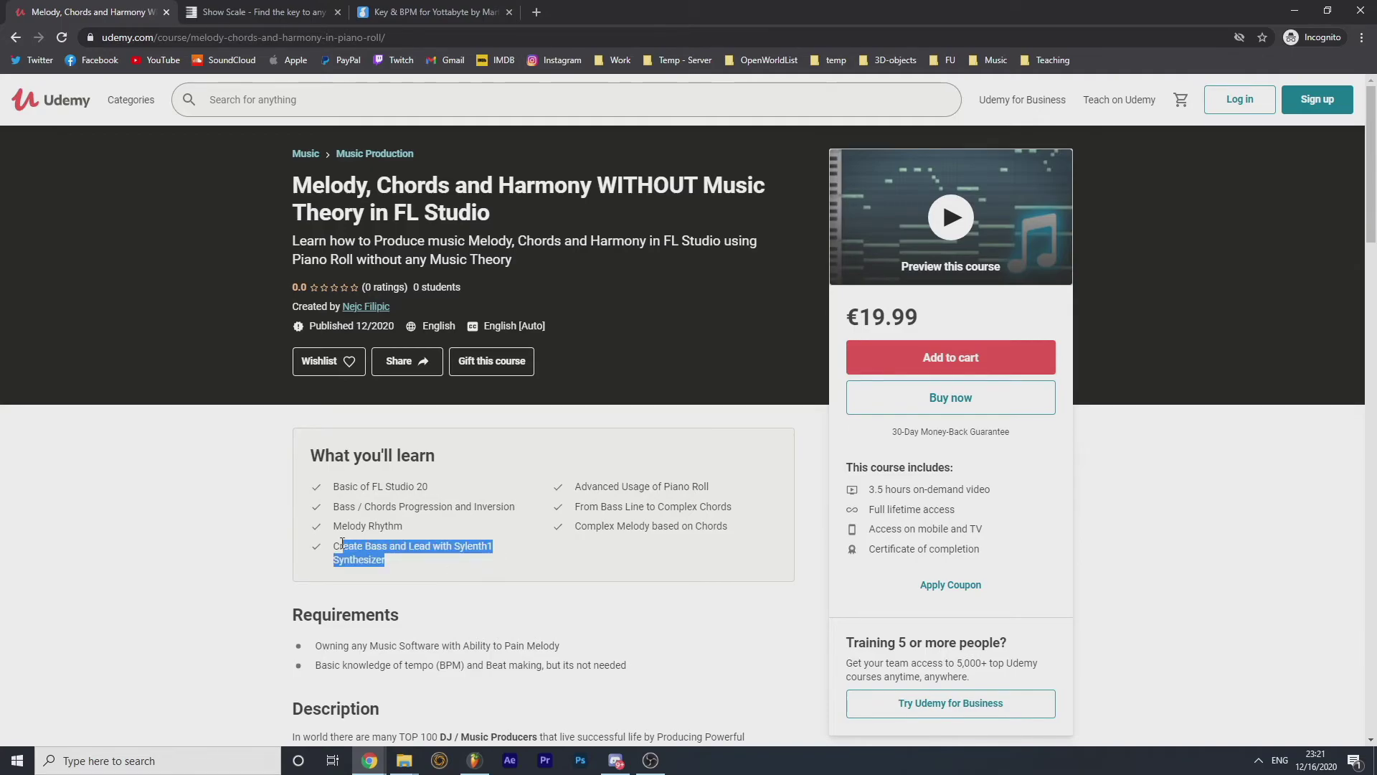
{"action": "left_click", "coordinate": [410, 556]}
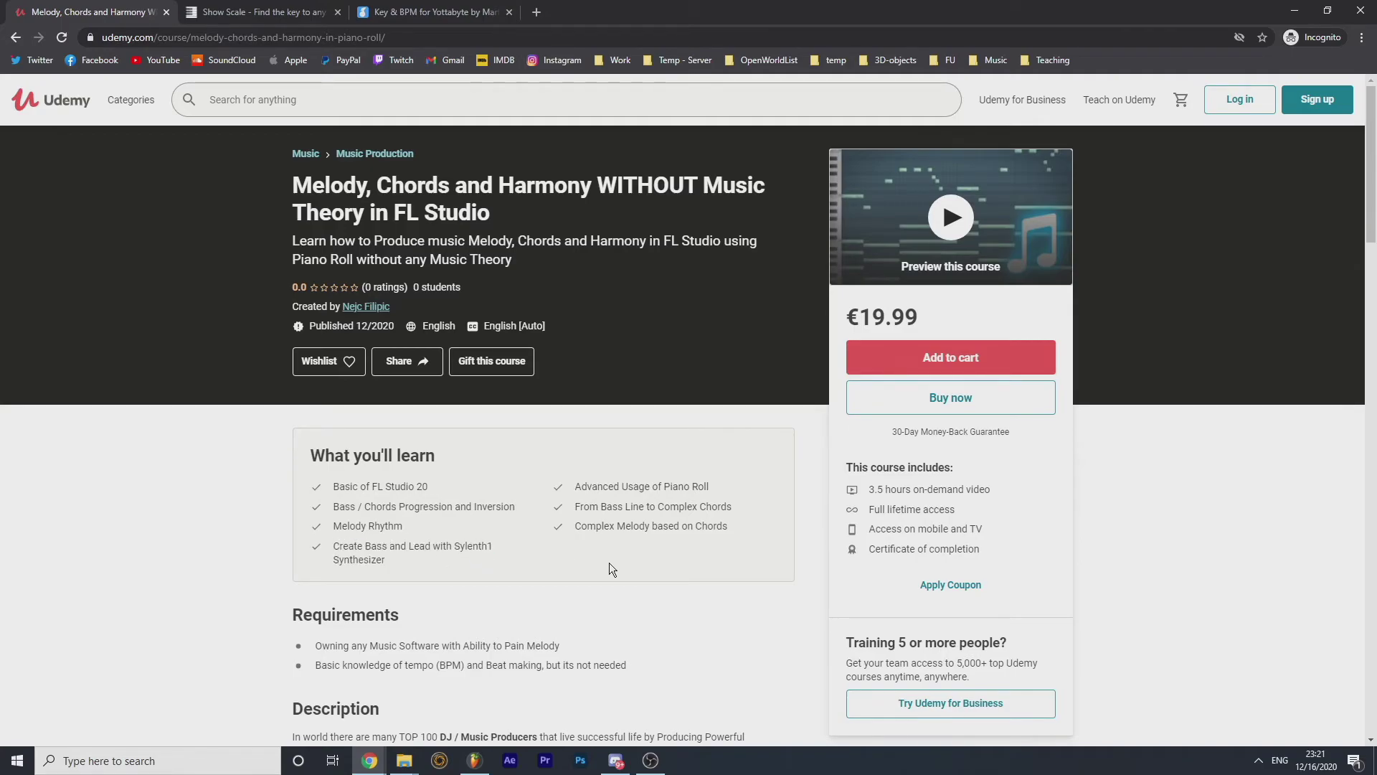
- Expand the Understanding Melodies, Bass Line / Chords, Melody and Bonus lecture lists
{"action": "scroll", "coordinate": [609, 562], "scroll_direction": "down", "scroll_amount": 17}
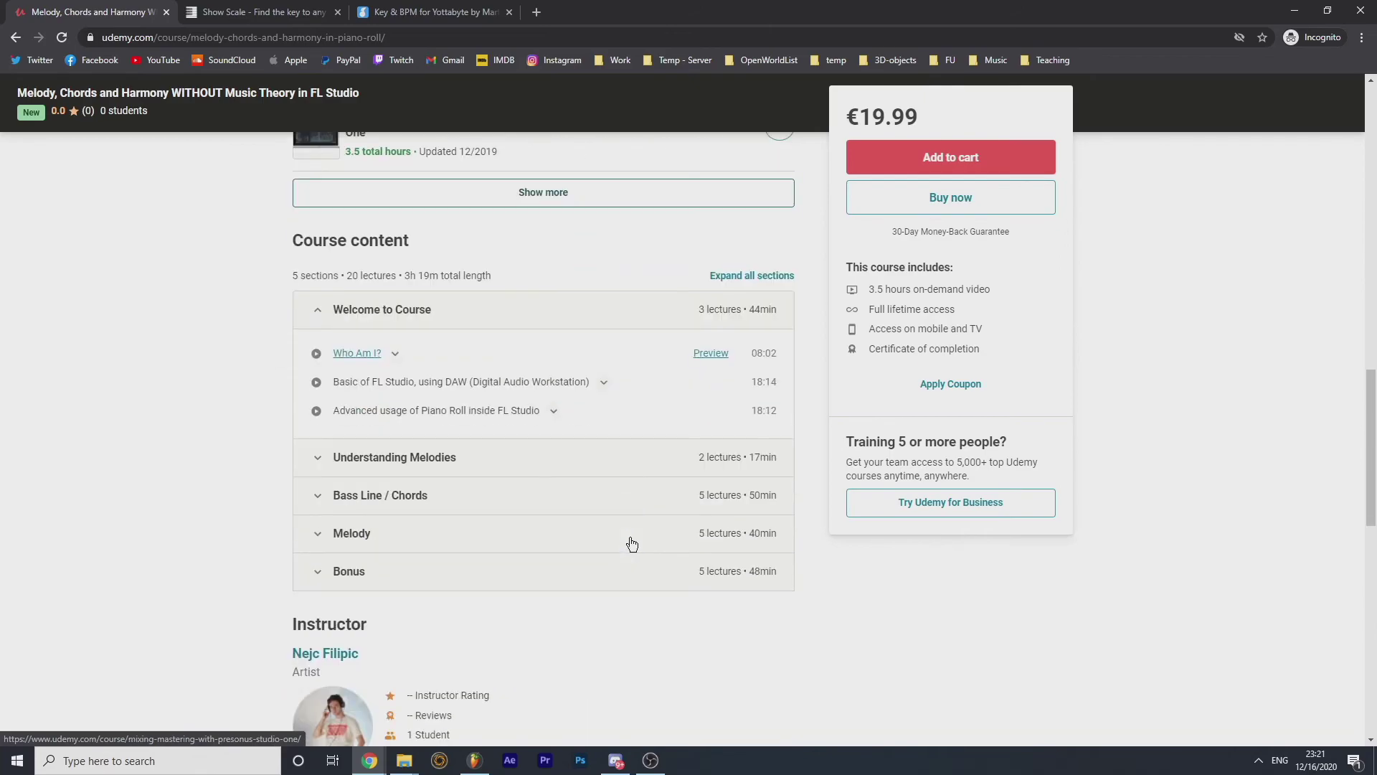
{"action": "left_click", "coordinate": [402, 464]}
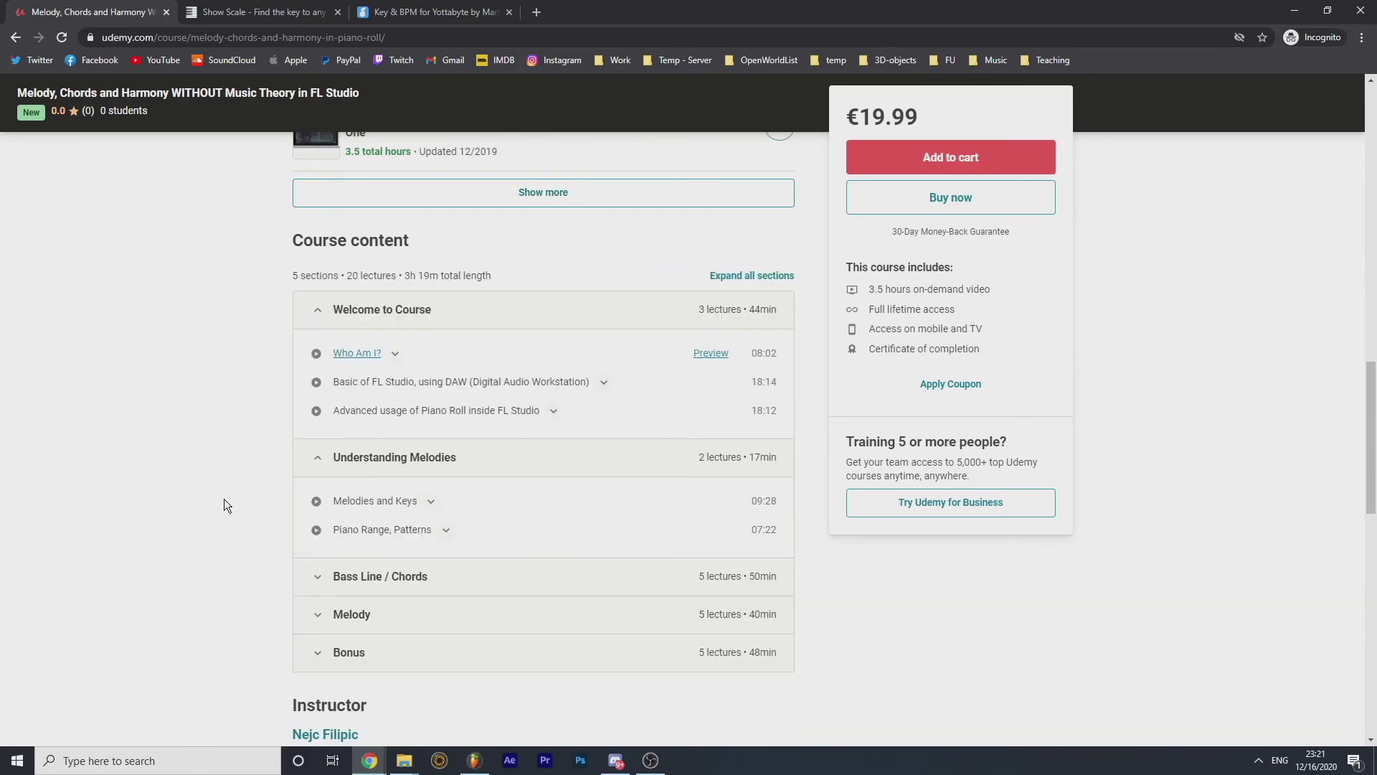
{"action": "scroll", "coordinate": [208, 492], "scroll_direction": "down", "scroll_amount": 1}
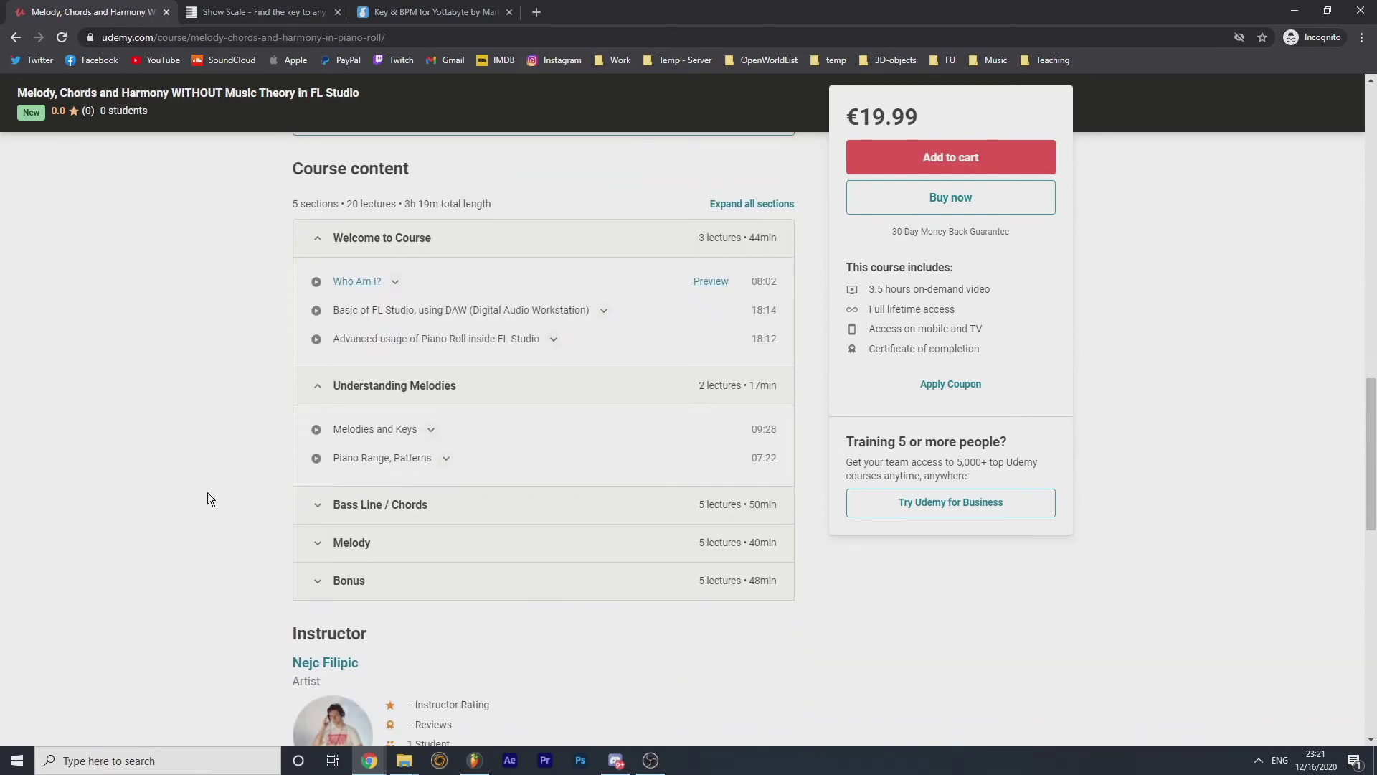
{"action": "left_click", "coordinate": [371, 514]}
{"action": "left_click", "coordinate": [359, 630]}
{"action": "scroll", "coordinate": [135, 507], "scroll_direction": "down", "scroll_amount": 4}
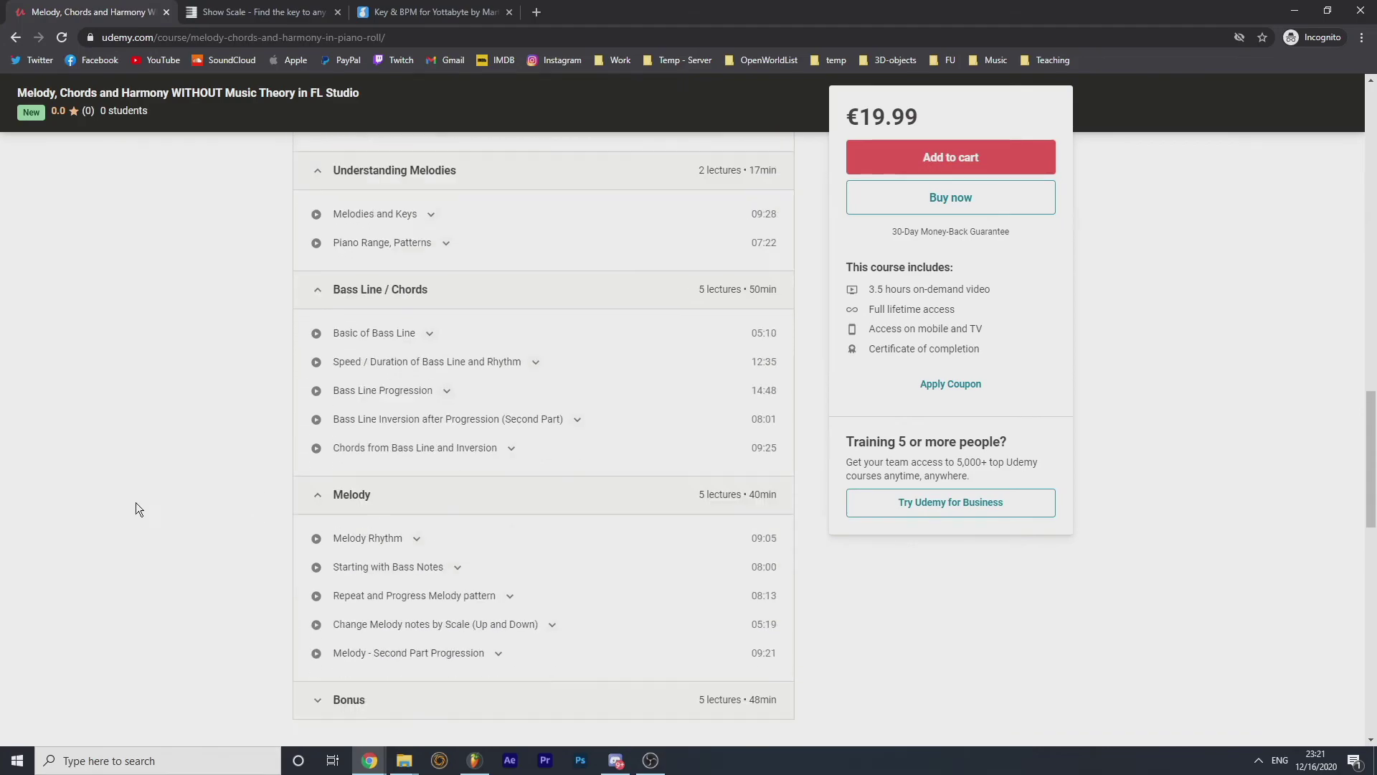
{"action": "left_click", "coordinate": [350, 566]}
- Review the Bonus lectures, highlighting titles such as Sylenth1 LEAD Sound
{"action": "scroll", "coordinate": [199, 544], "scroll_direction": "down", "scroll_amount": 3}
{"action": "scroll", "coordinate": [199, 544], "scroll_direction": "up", "scroll_amount": 2}
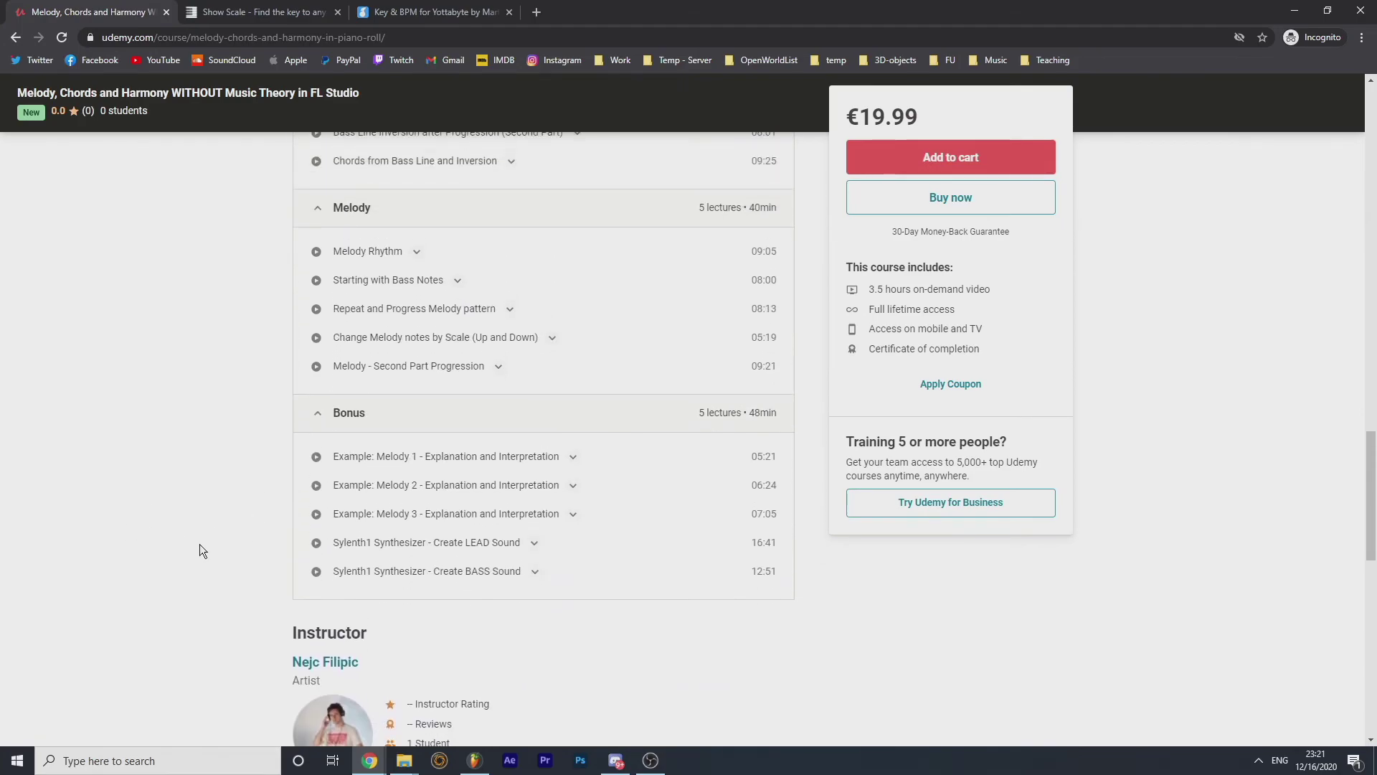
{"action": "scroll", "coordinate": [201, 545], "scroll_direction": "up", "scroll_amount": 5}
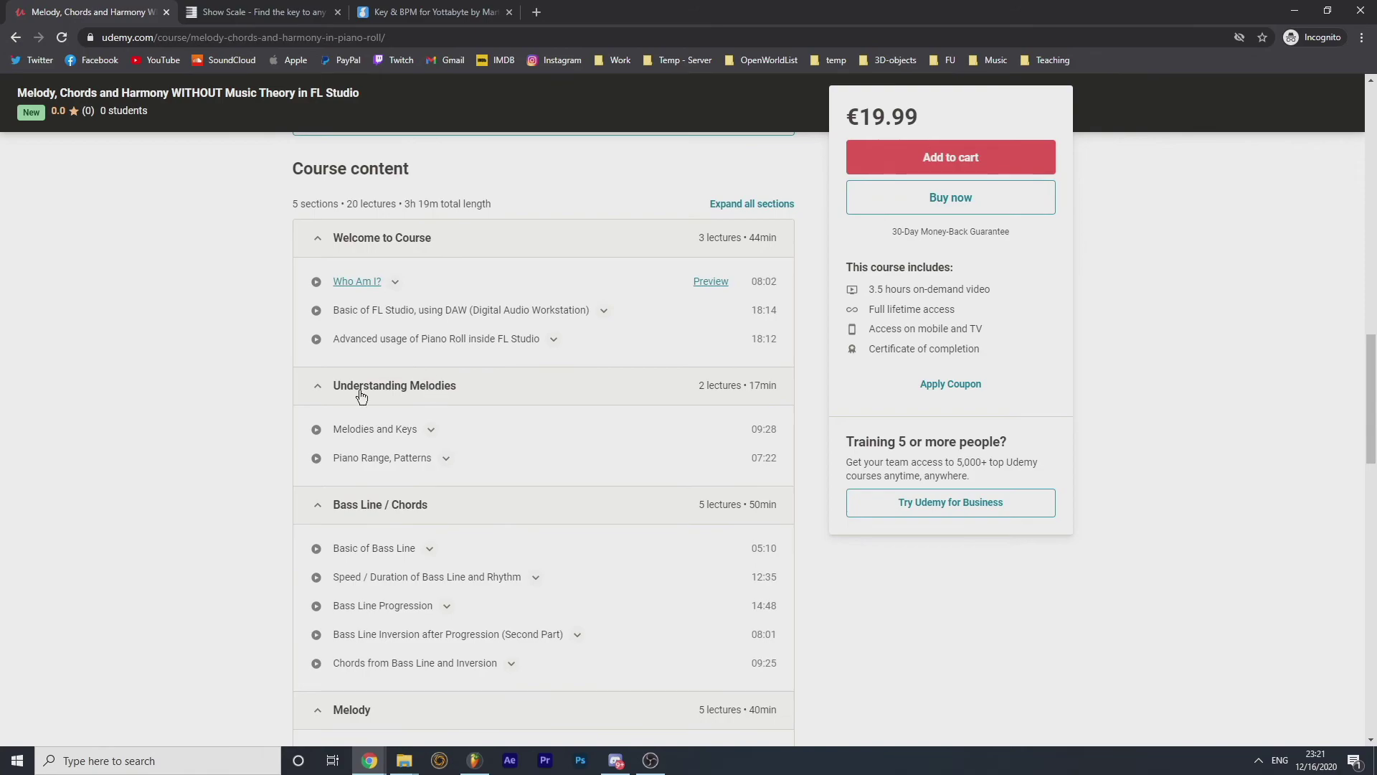
{"action": "scroll", "coordinate": [400, 492], "scroll_direction": "down", "scroll_amount": 2}
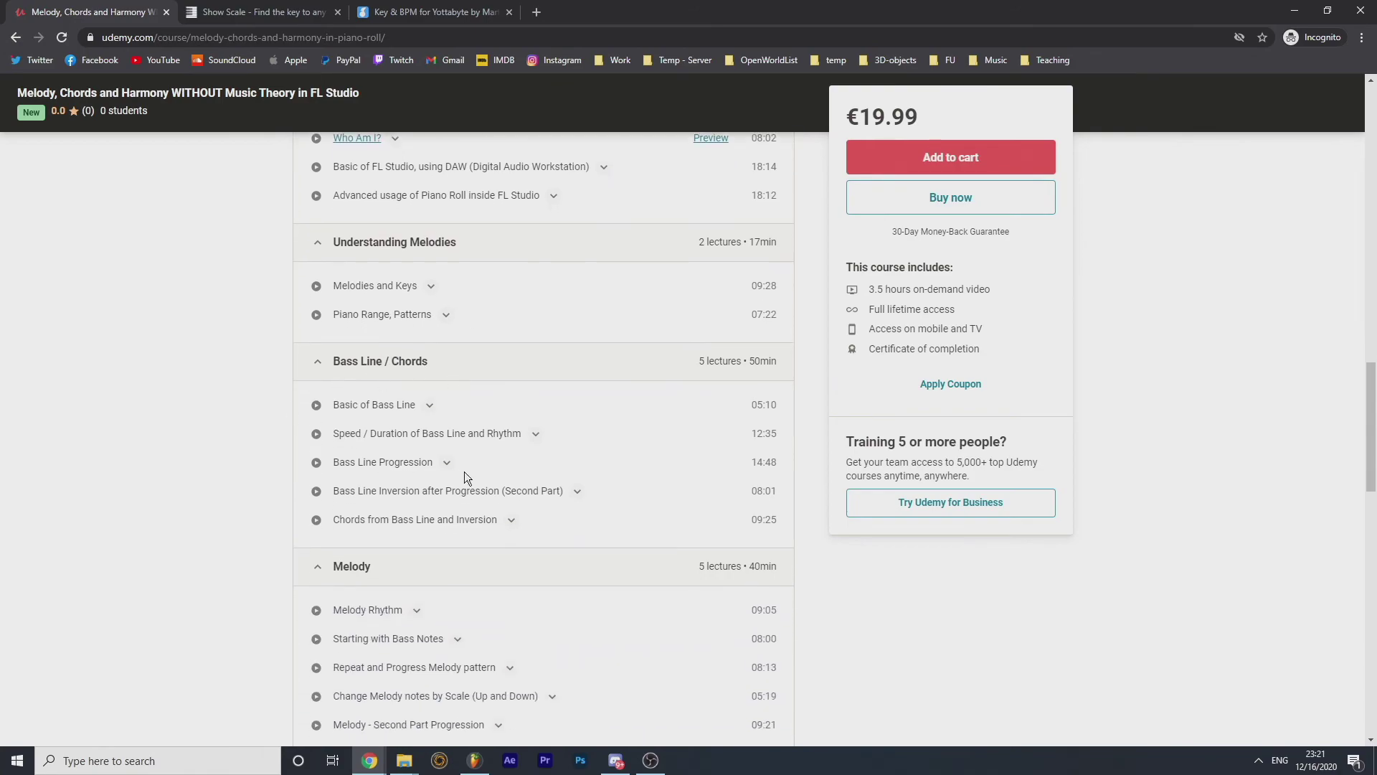
{"action": "scroll", "coordinate": [200, 470], "scroll_direction": "down", "scroll_amount": 6}
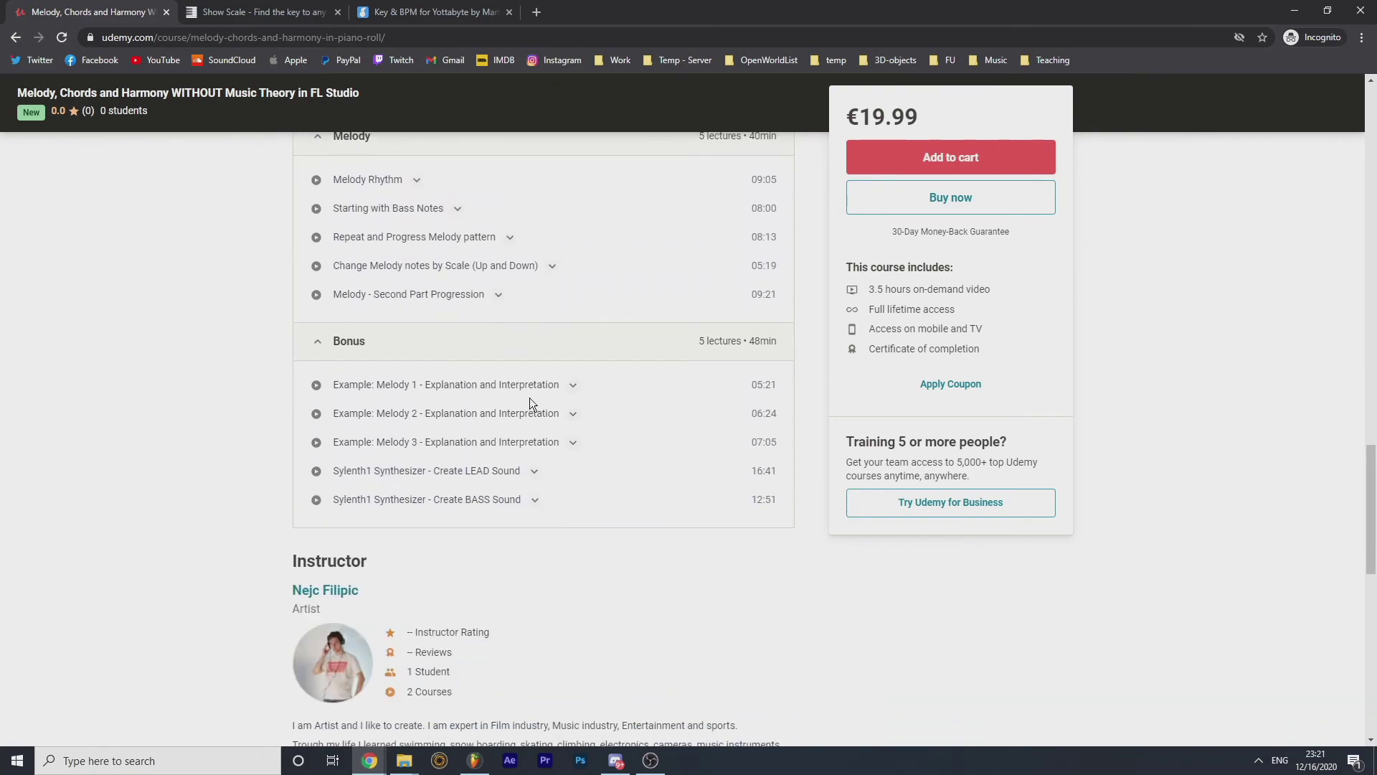
{"action": "mouse_move", "coordinate": [396, 384]}
{"action": "left_mouse_down"}
{"action": "mouse_move", "coordinate": [516, 441]}
{"action": "mouse_move", "coordinate": [414, 385]}
{"action": "mouse_move", "coordinate": [379, 383]}
{"action": "left_mouse_up"}
{"action": "left_click", "coordinate": [417, 410]}
{"action": "left_click_drag", "start_coordinate": [365, 467], "coordinate": [520, 477]}
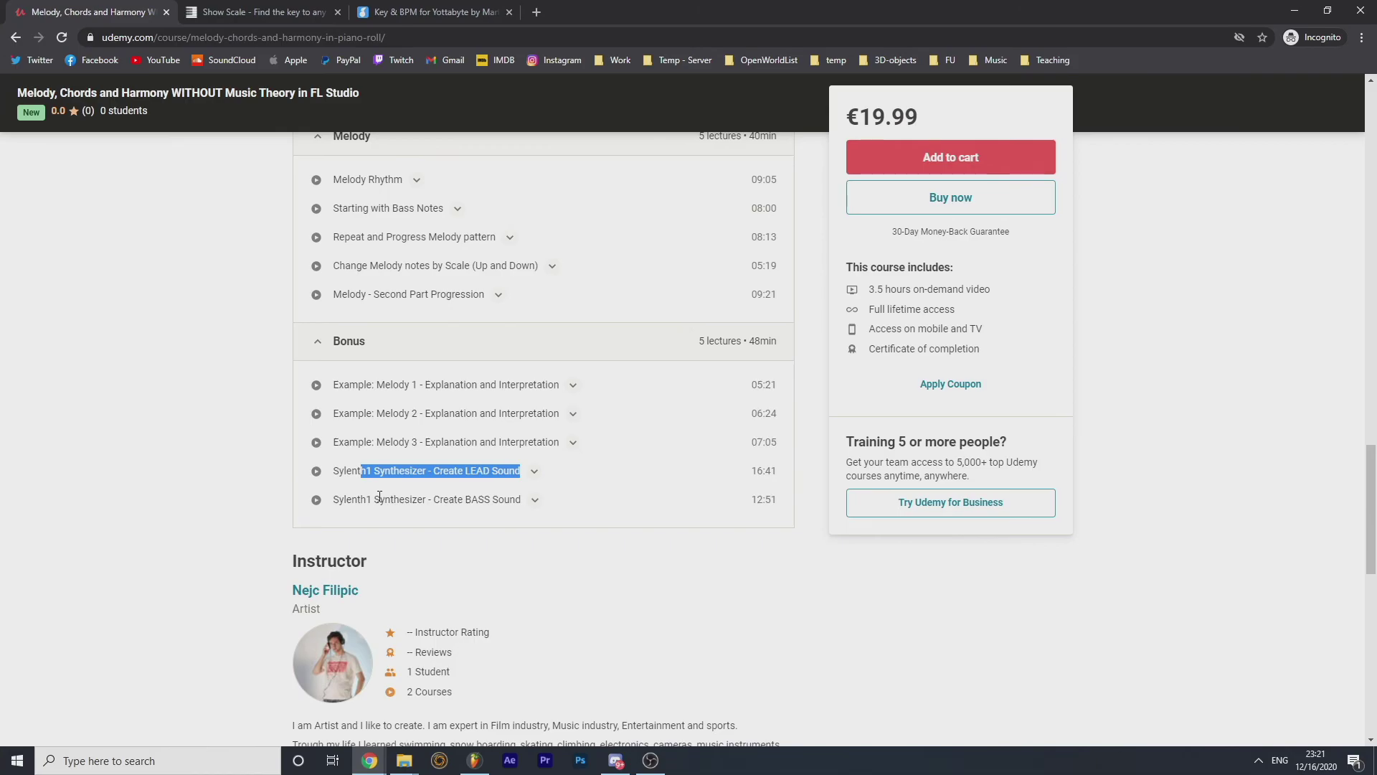
{"action": "left_click_drag", "start_coordinate": [366, 499], "coordinate": [515, 532]}
{"action": "left_click", "coordinate": [515, 533]}
{"action": "scroll", "coordinate": [582, 576], "scroll_direction": "up", "scroll_amount": 15}
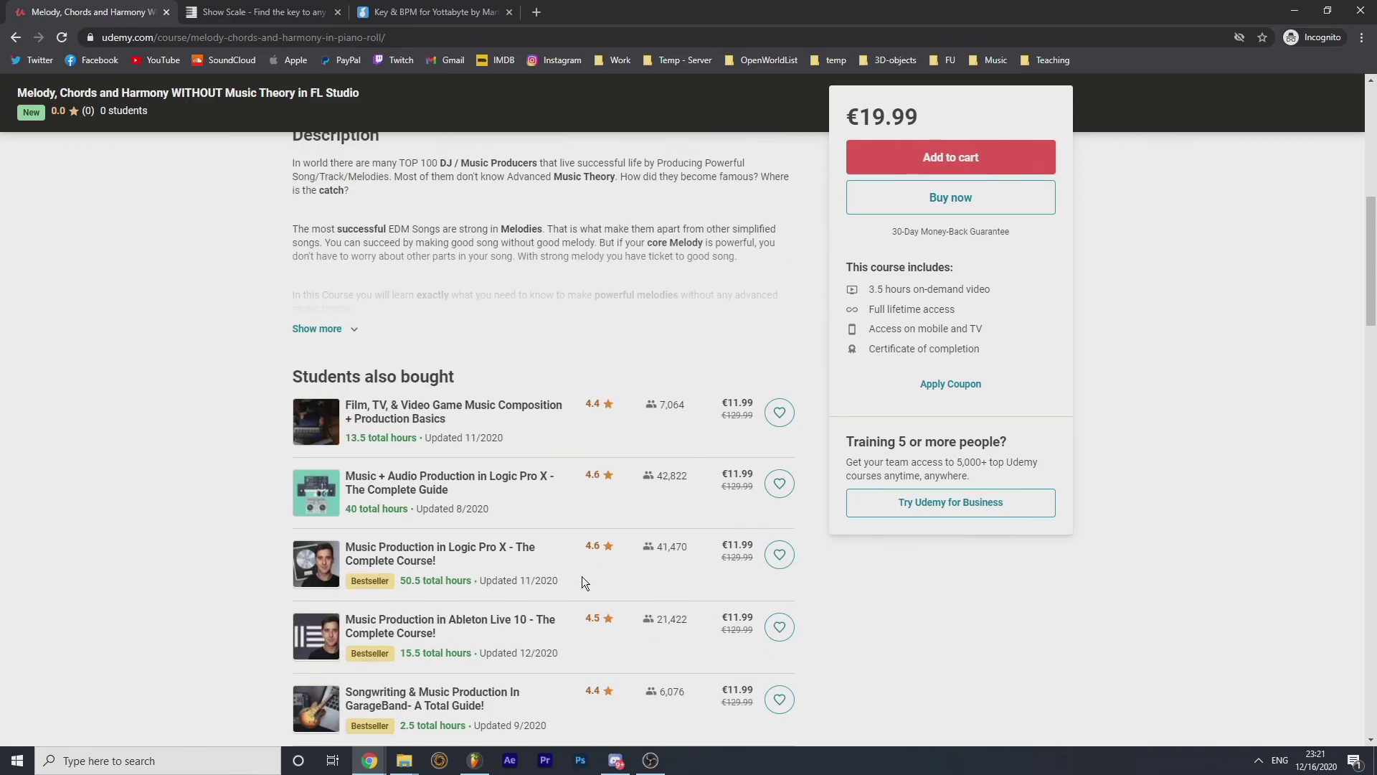
{"action": "scroll", "coordinate": [582, 576], "scroll_direction": "up", "scroll_amount": 8}
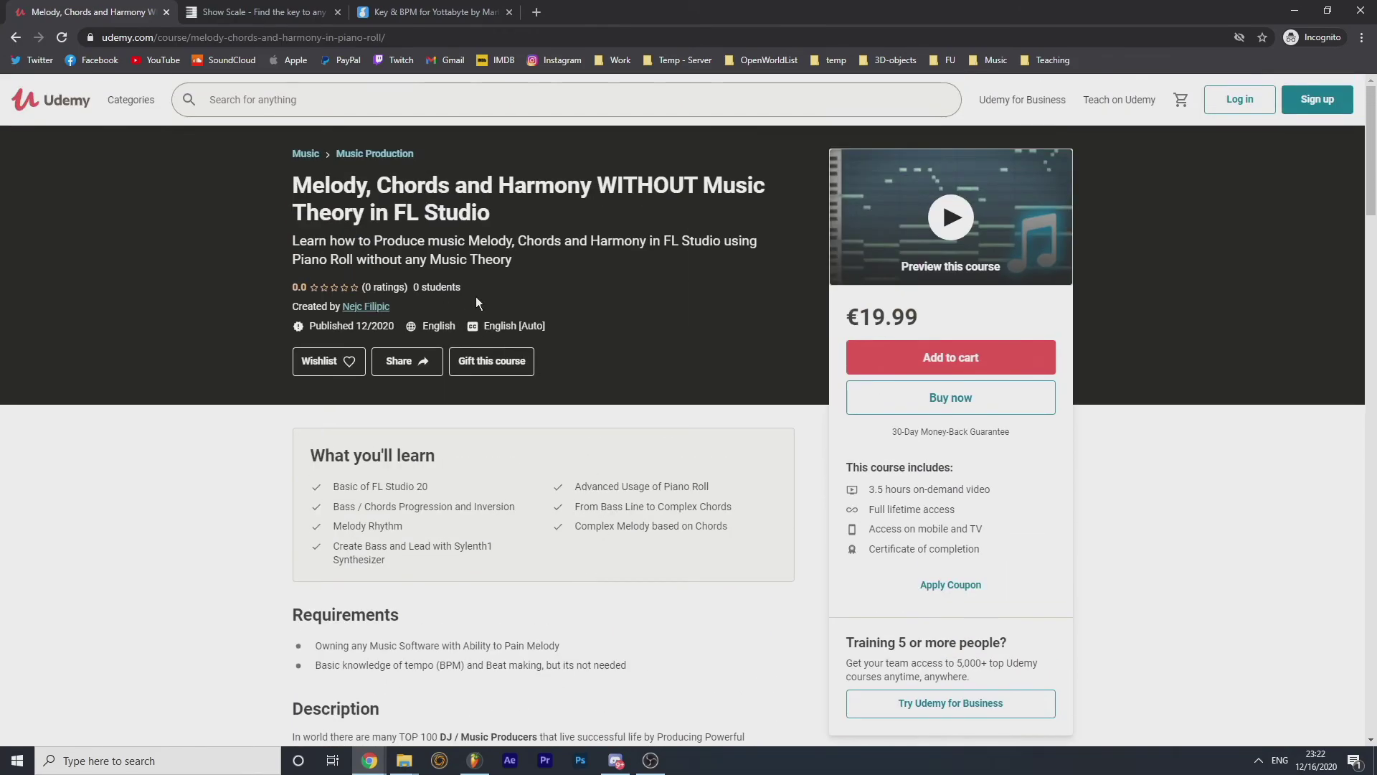
{"action": "mouse_move", "coordinate": [497, 218]}
{"action": "left_mouse_down"}
{"action": "mouse_move", "coordinate": [296, 188]}
{"action": "mouse_move", "coordinate": [496, 217]}
{"action": "left_mouse_up"}
{"action": "left_click", "coordinate": [309, 188]}
{"action": "left_click", "coordinate": [518, 211]}
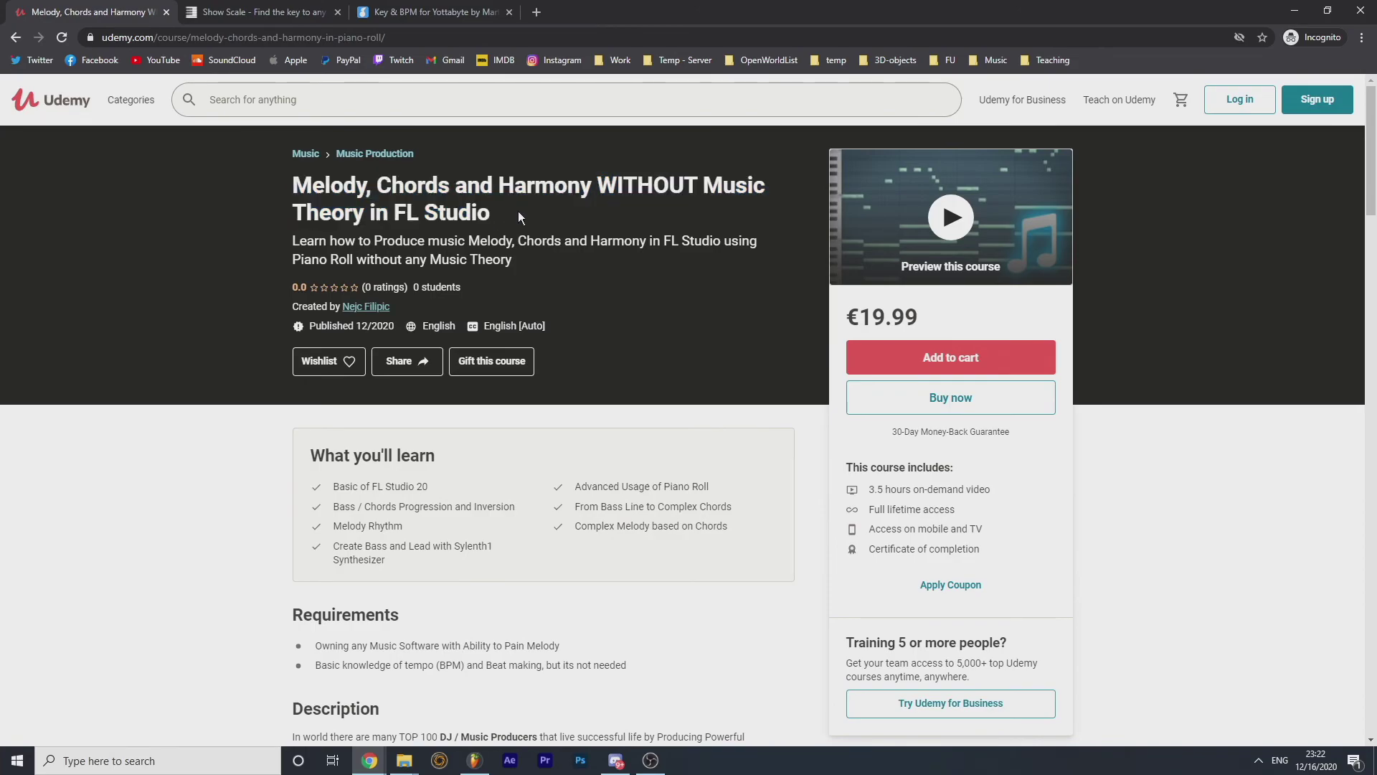
{"action": "left_click_drag", "start_coordinate": [926, 315], "coordinate": [839, 308]}
{"action": "left_click", "coordinate": [934, 315]}
{"action": "left_click_drag", "start_coordinate": [924, 317], "coordinate": [859, 317]}
{"action": "left_click", "coordinate": [973, 327]}
{"action": "left_click_drag", "start_coordinate": [942, 322], "coordinate": [845, 317]}
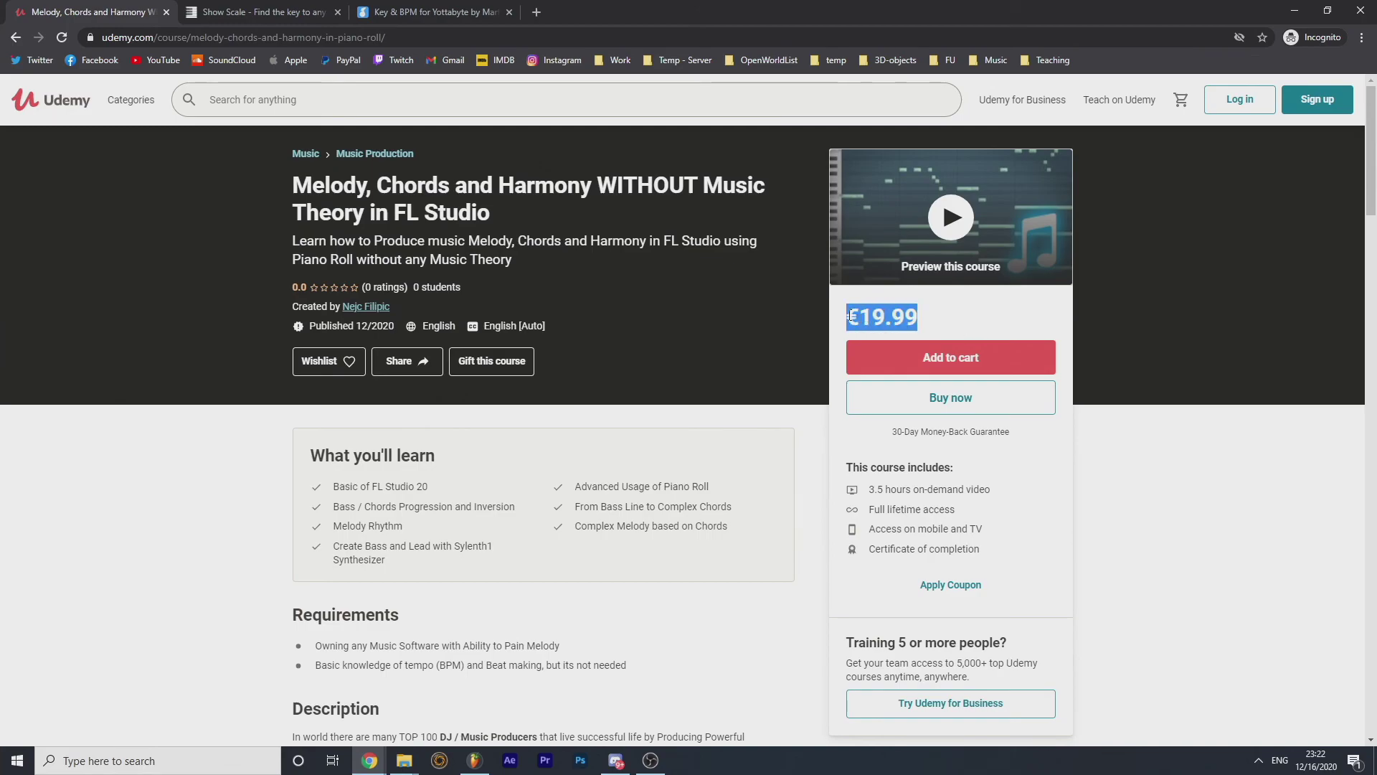
{"action": "left_click", "coordinate": [962, 319]}
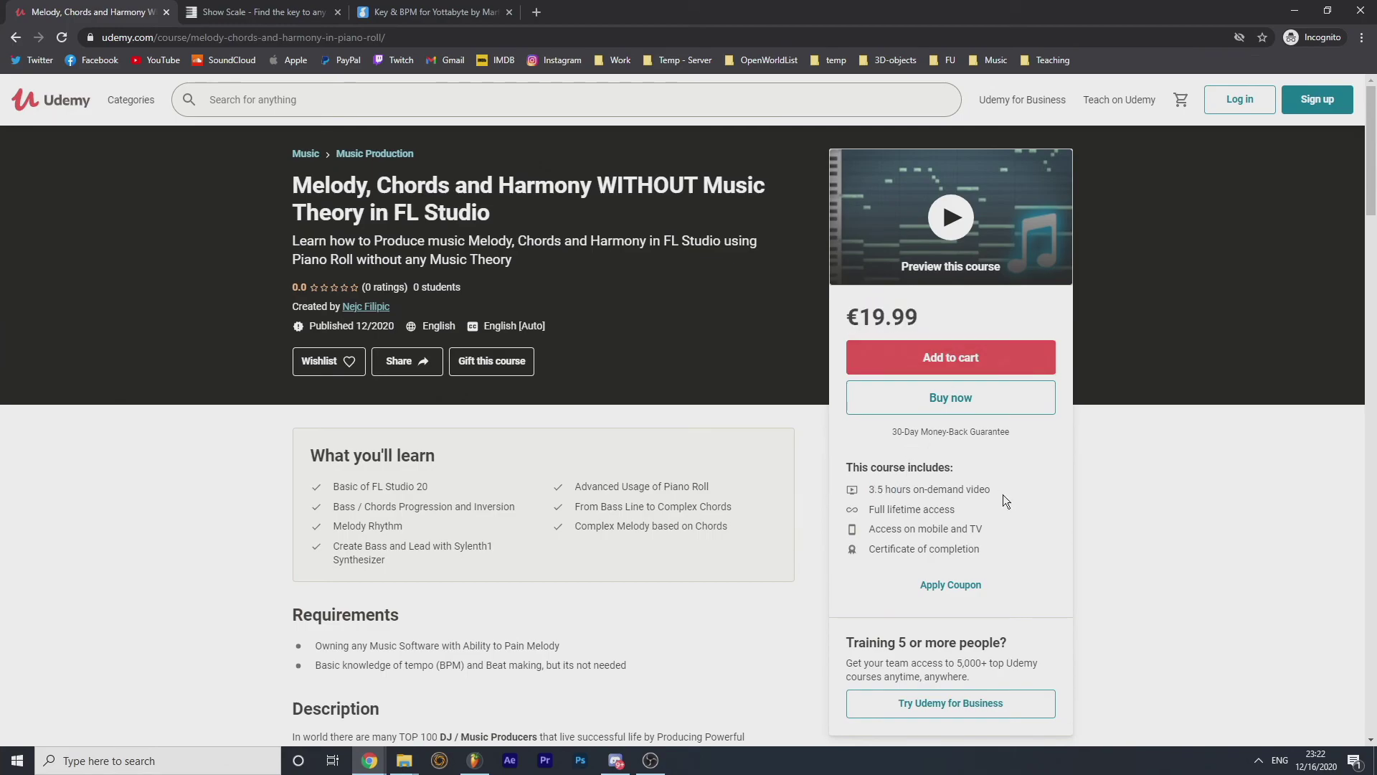
{"action": "left_click_drag", "start_coordinate": [1004, 495], "coordinate": [904, 495]}
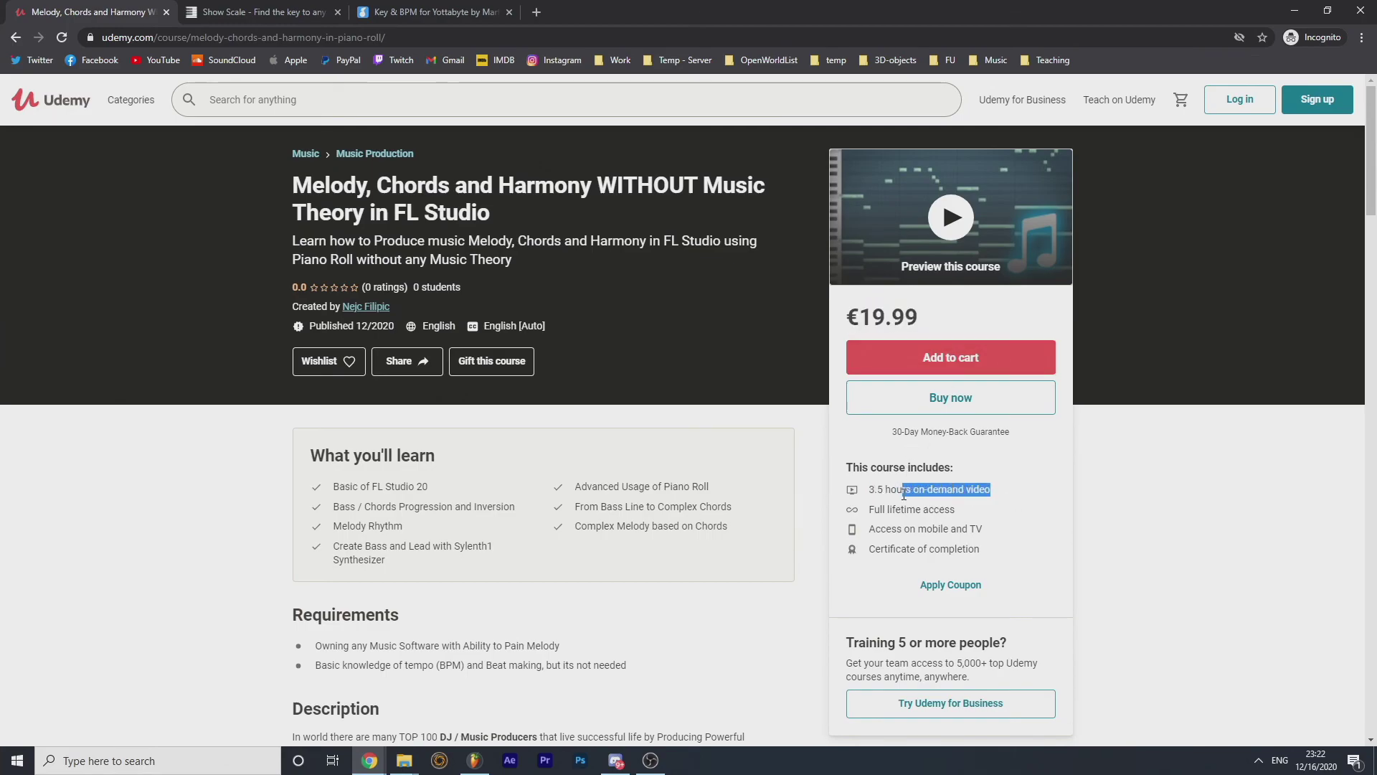
{"action": "left_click", "coordinate": [970, 492]}
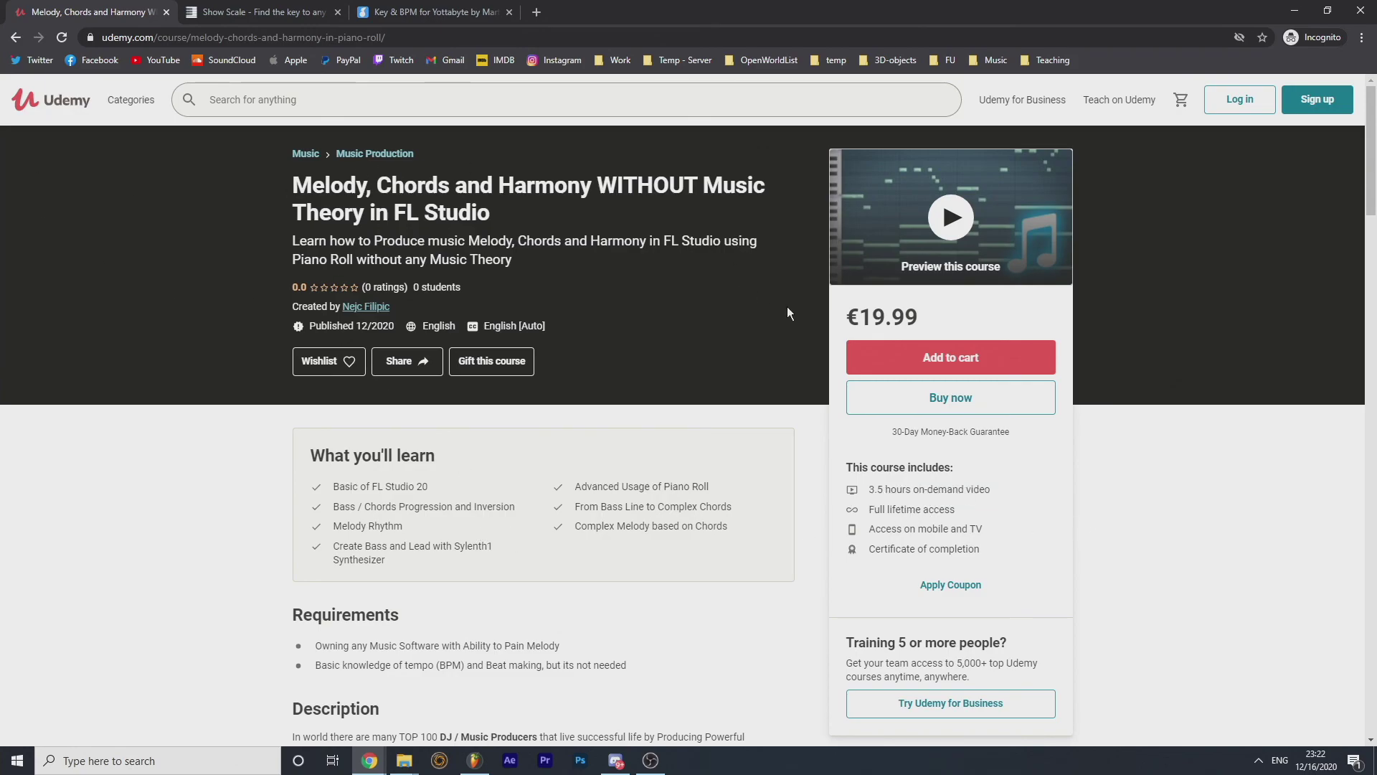
{"action": "left_click_drag", "start_coordinate": [955, 328], "coordinate": [843, 319]}
{"action": "left_click", "coordinate": [921, 492]}
{"action": "scroll", "coordinate": [519, 428], "scroll_direction": "down", "scroll_amount": 7}
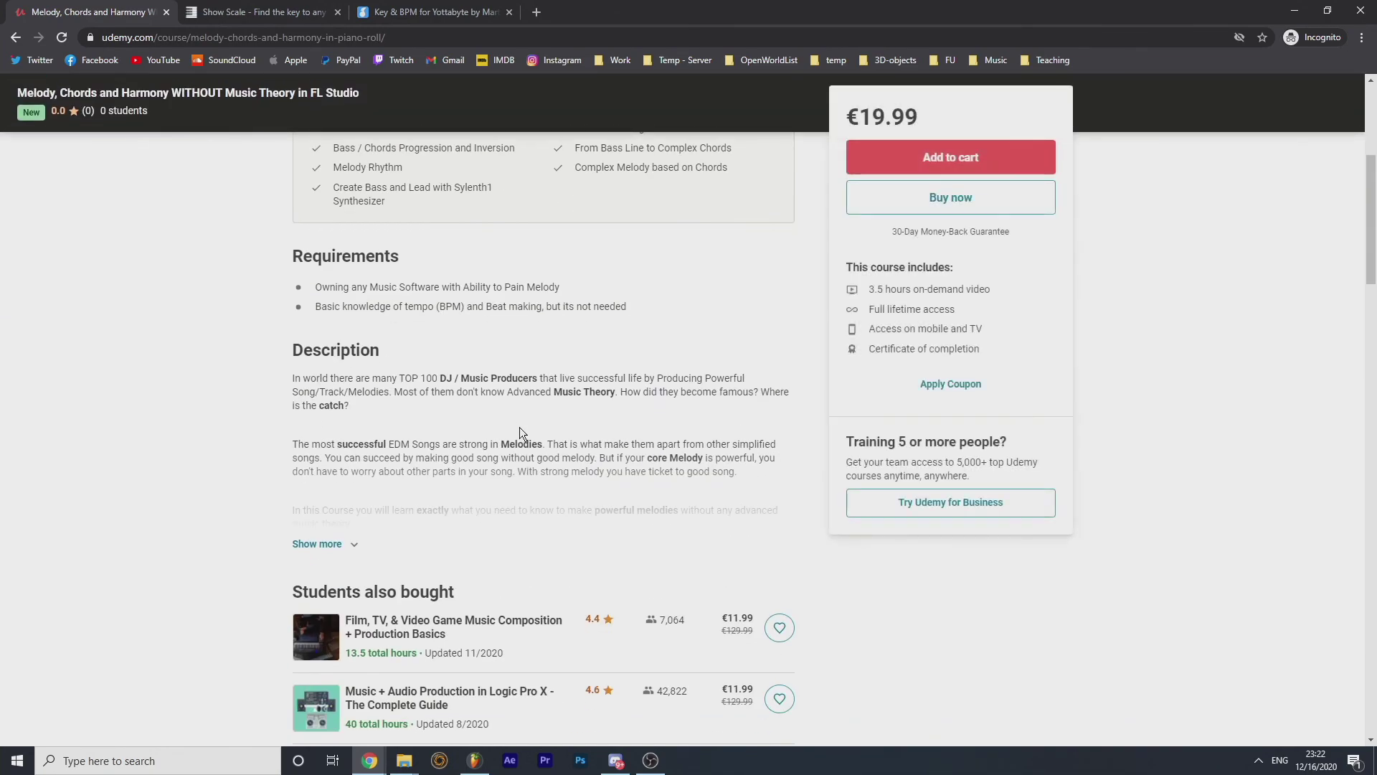
{"action": "scroll", "coordinate": [520, 427], "scroll_direction": "down", "scroll_amount": 9}
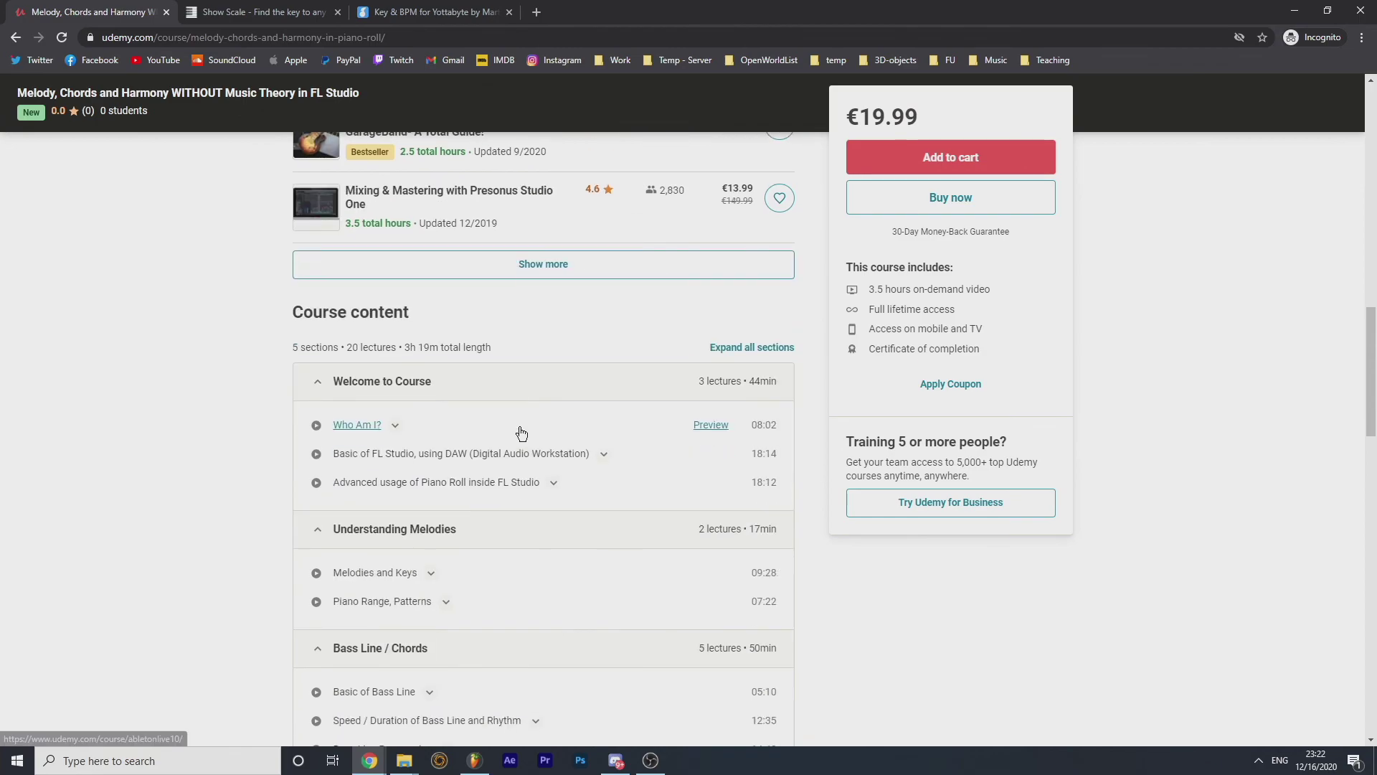